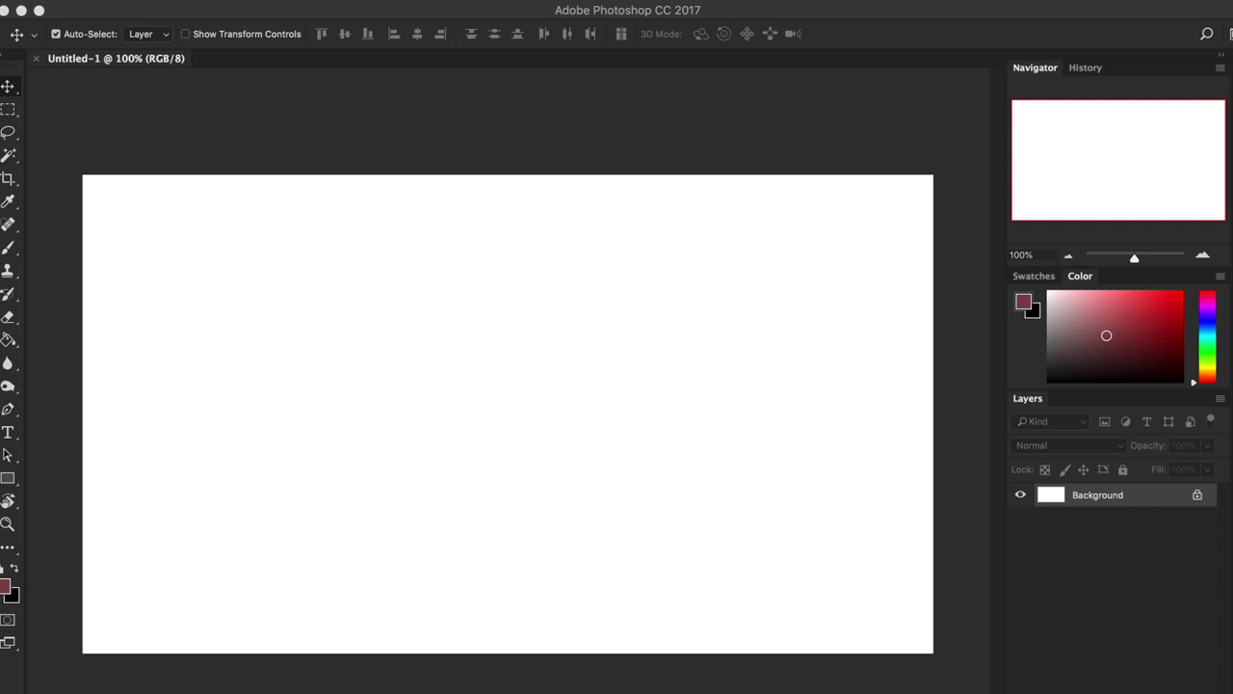
# Add an empty Layer 1 and bring up the Brush tool's preset picker.
pyautogui.press('super+shift+alt+n')
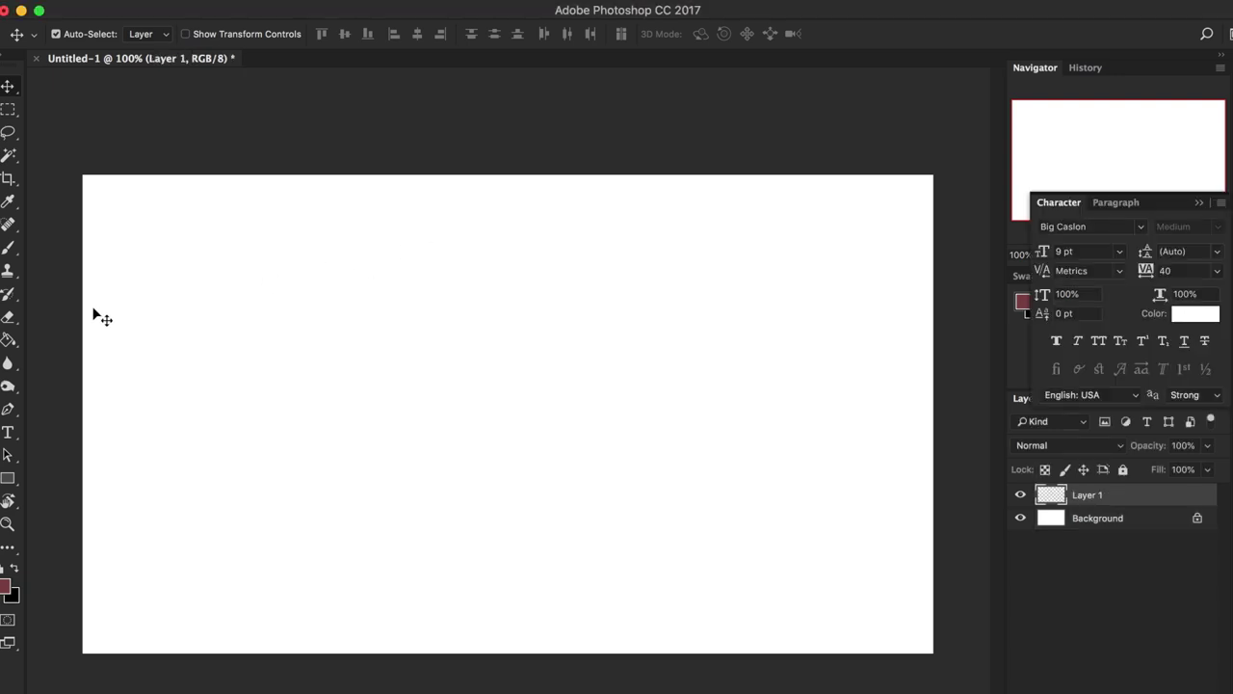
pyautogui.click(8, 248)
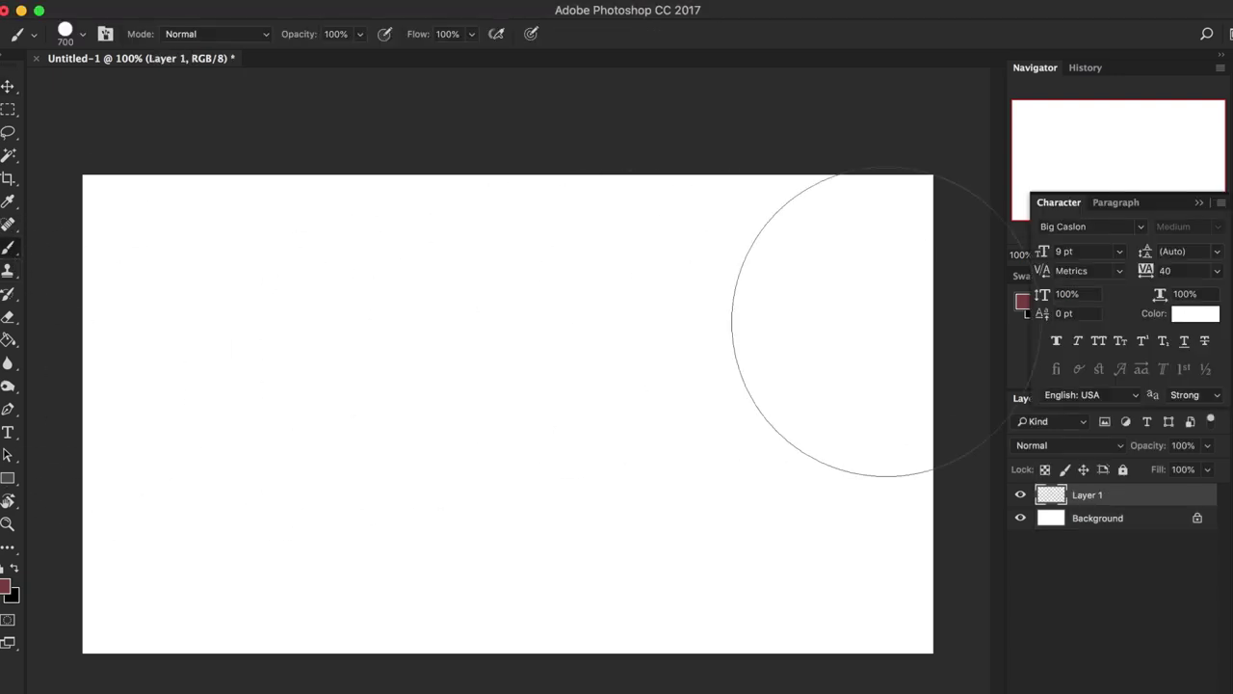
pyautogui.rightClick(562, 353)
pyautogui.click(661, 395)
pyautogui.moveTo(661, 395); pyautogui.dragTo(656, 394)
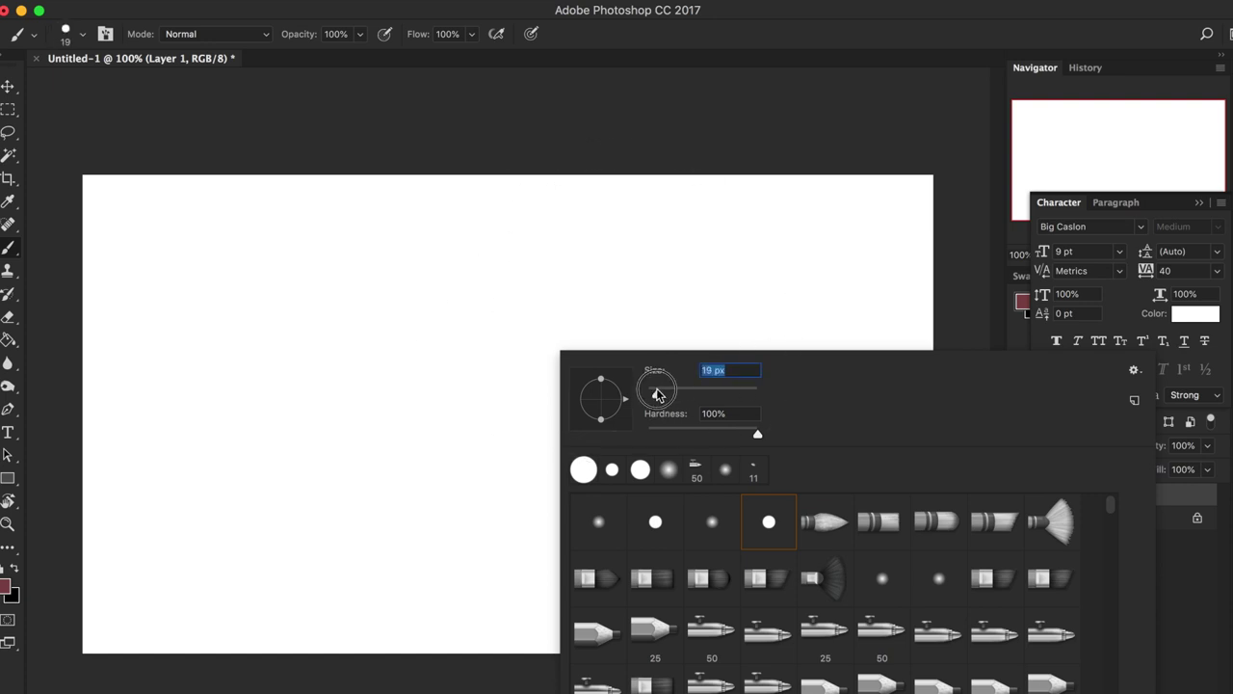
pyautogui.scroll(-5, 1113, 549)
pyautogui.moveTo(1114, 564); pyautogui.dragTo(1120, 646)
pyautogui.scroll(1, 1060, 655)
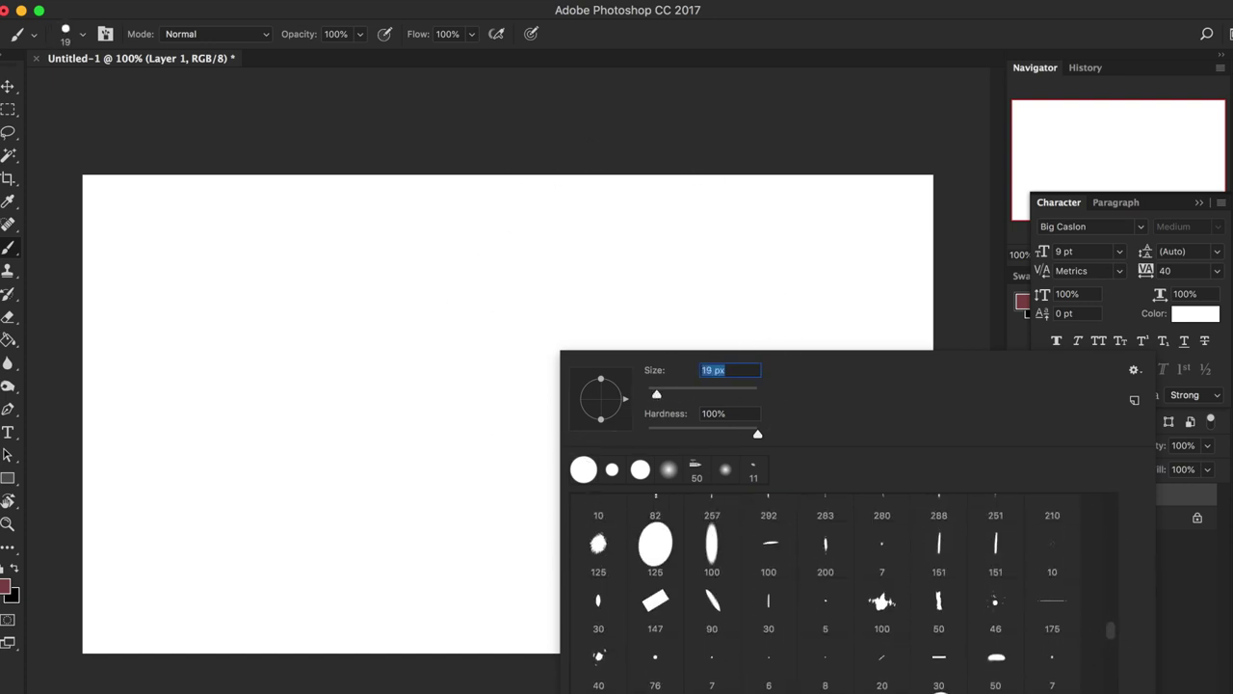
# Show the brush presets as stroke thumbnails and try the 400 px and spiky 70 px presets.
pyautogui.click(1136, 400)
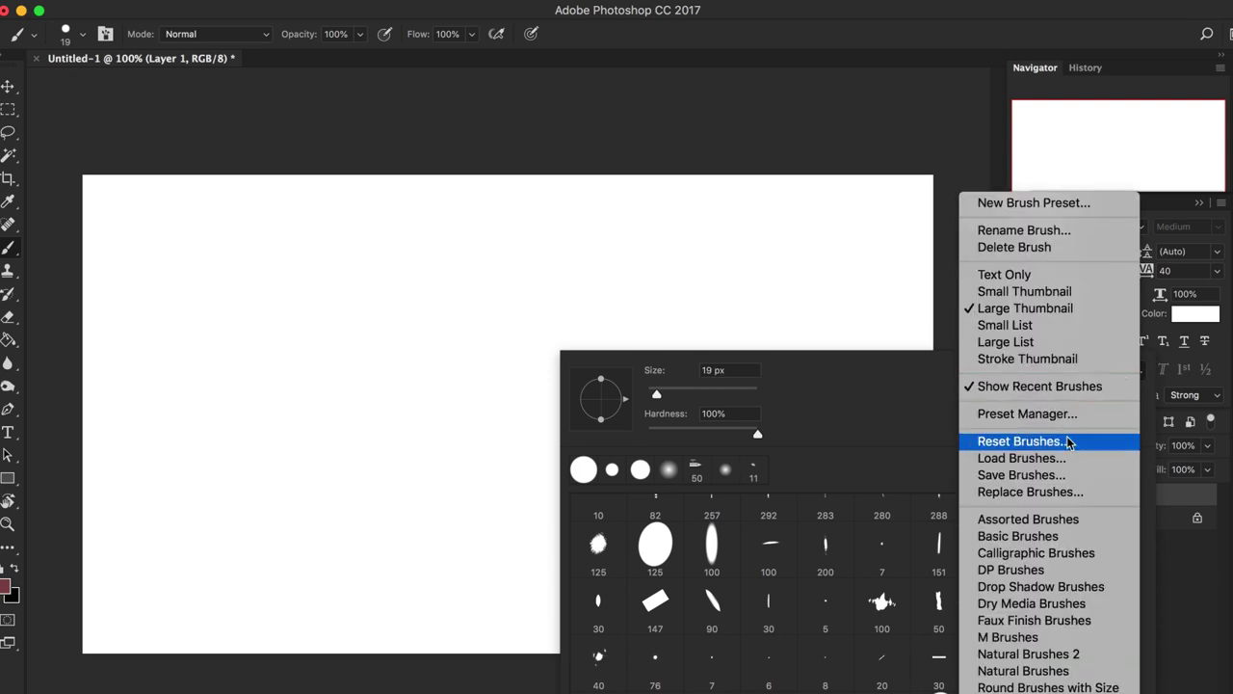
pyautogui.click(1055, 359)
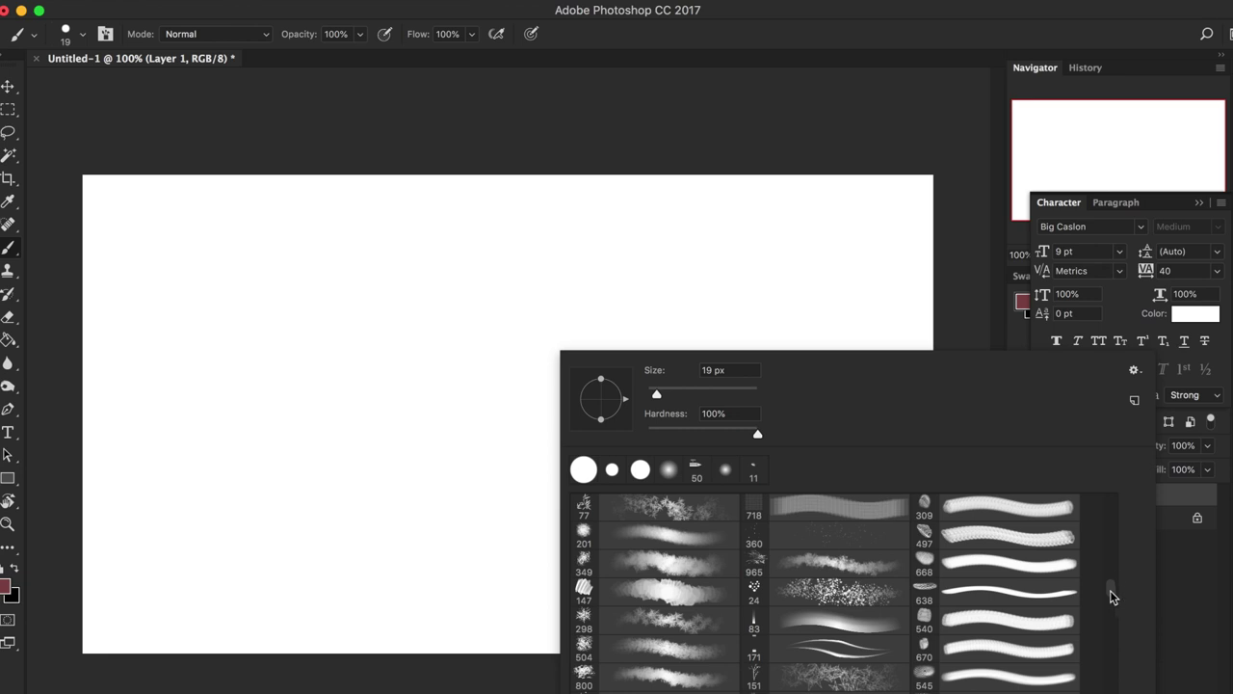
pyautogui.moveTo(1109, 590); pyautogui.dragTo(1114, 535)
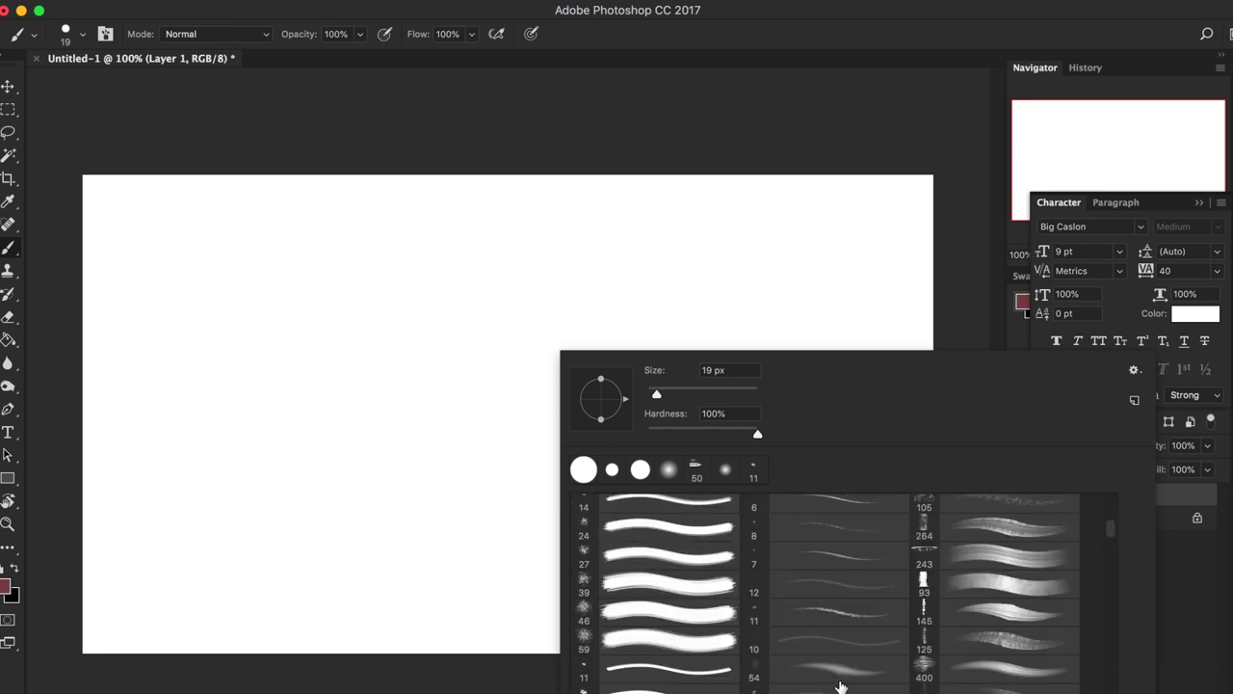
pyautogui.click(1015, 669)
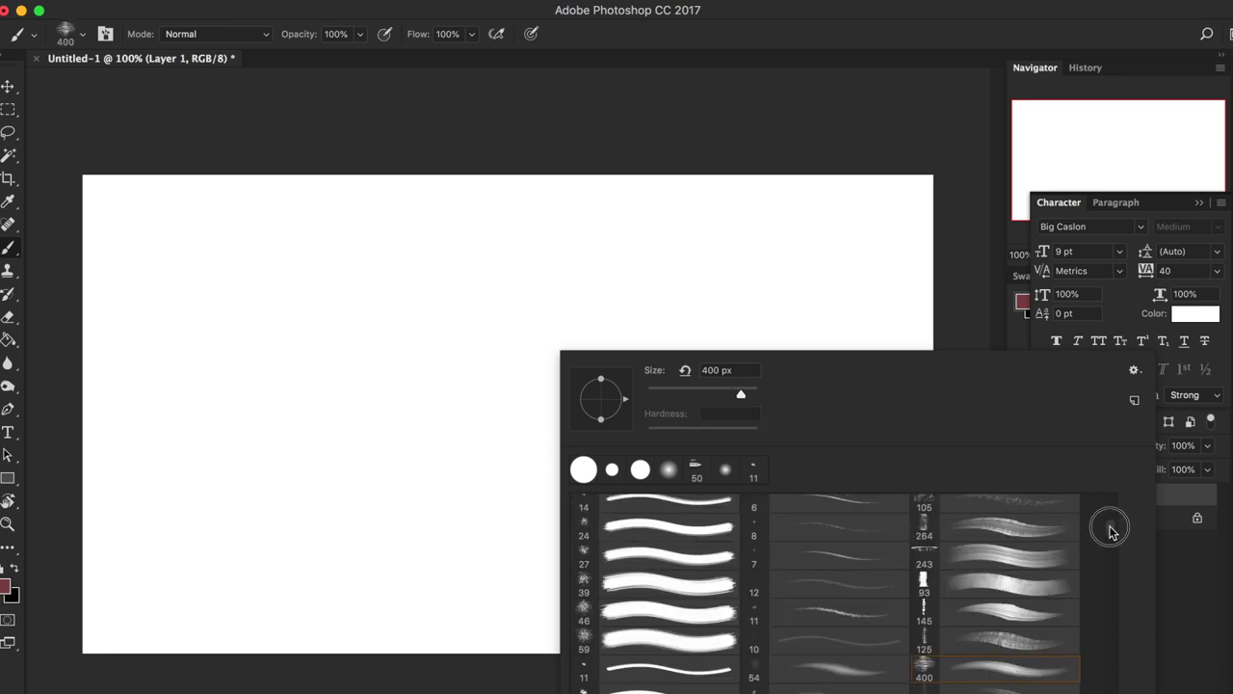
pyautogui.moveTo(1109, 529); pyautogui.dragTo(1109, 499)
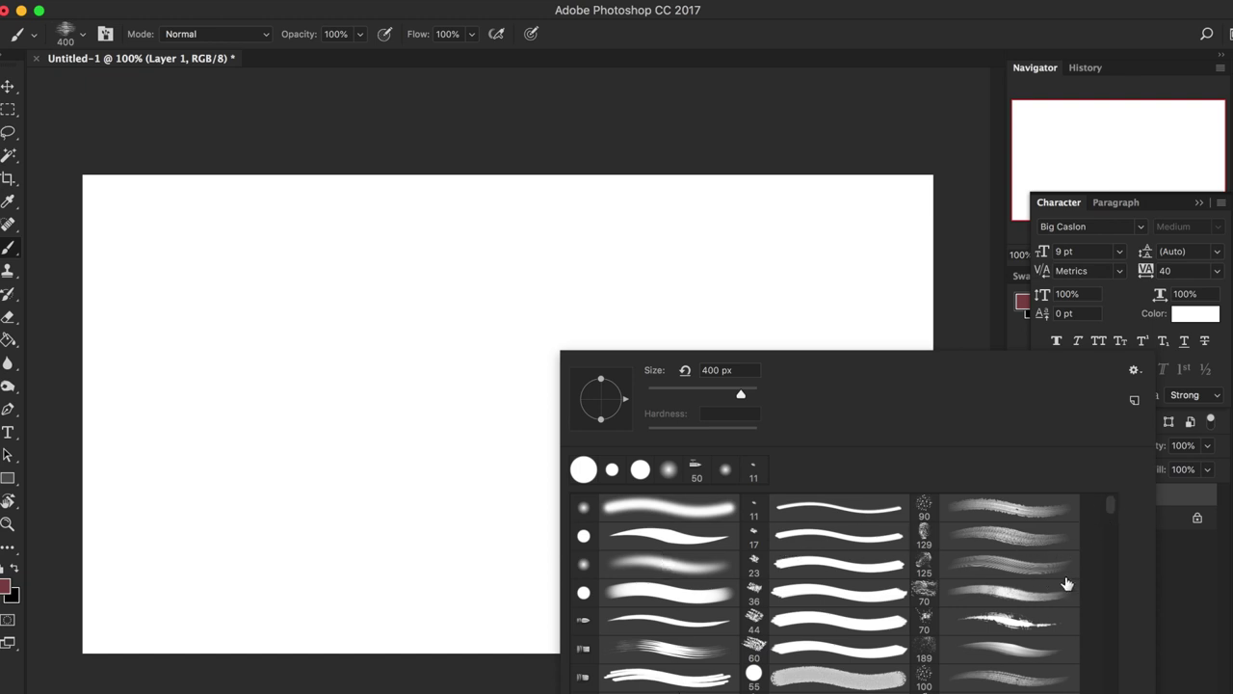
pyautogui.click(1010, 619)
pyautogui.scroll(-1, 1112, 538)
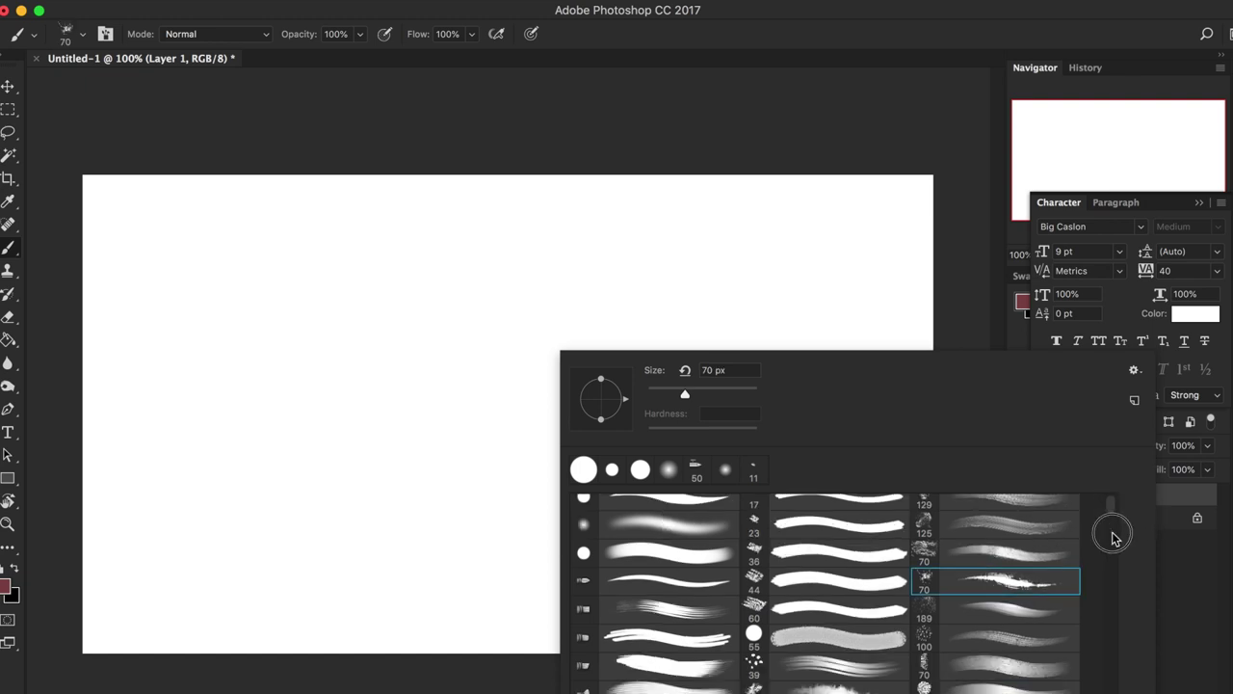
pyautogui.scroll(-10, 1113, 537)
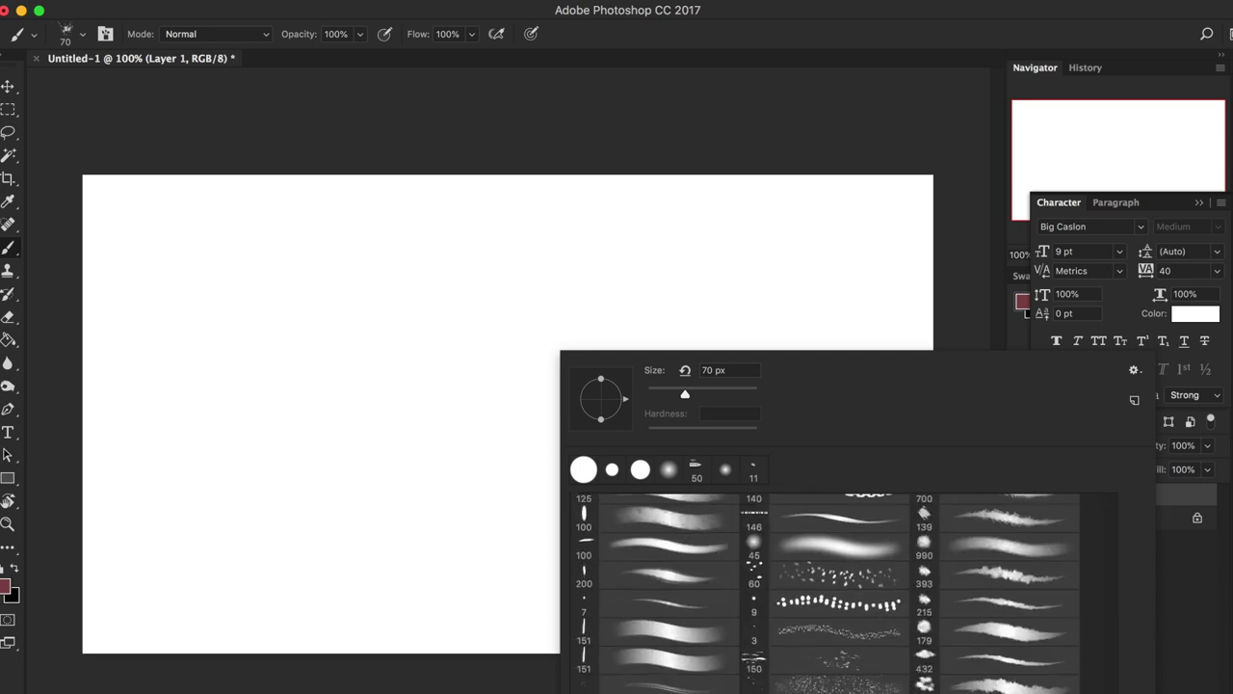
pyautogui.scroll(3, 838, 592)
# Set the brush size to 20 px and collapse the floating Character panel.
pyautogui.moveTo(685, 393); pyautogui.dragTo(741, 393)
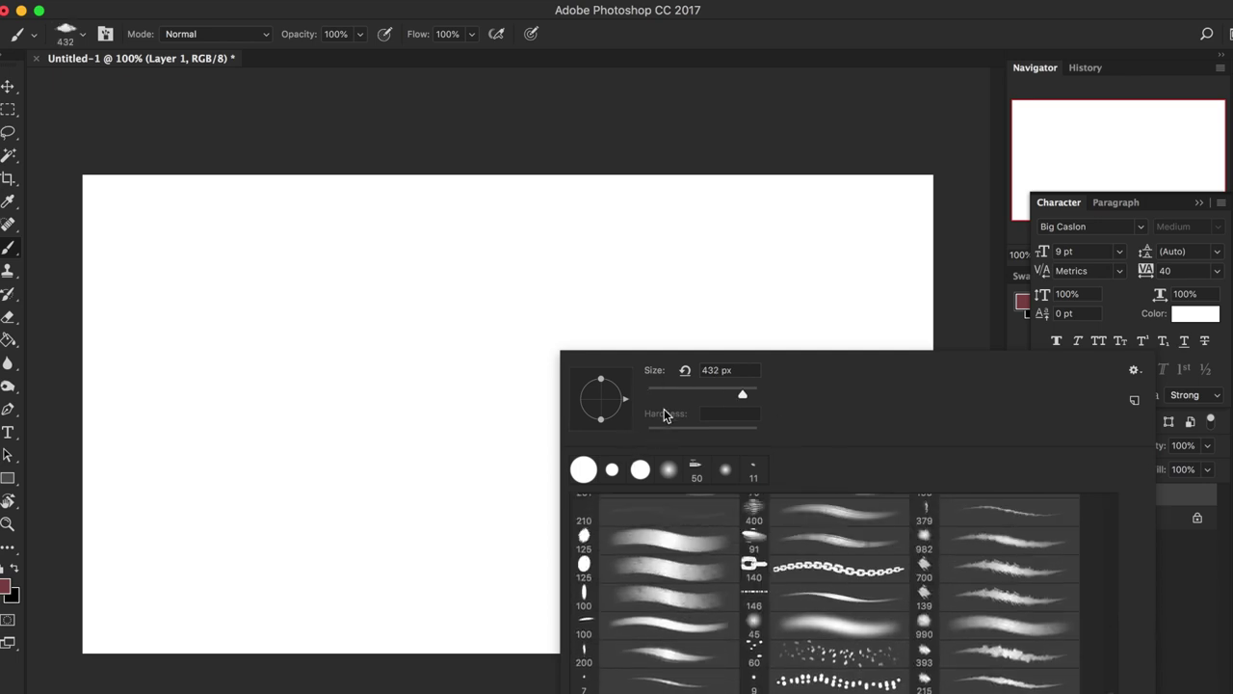
pyautogui.write('20')
pyautogui.press('Return')
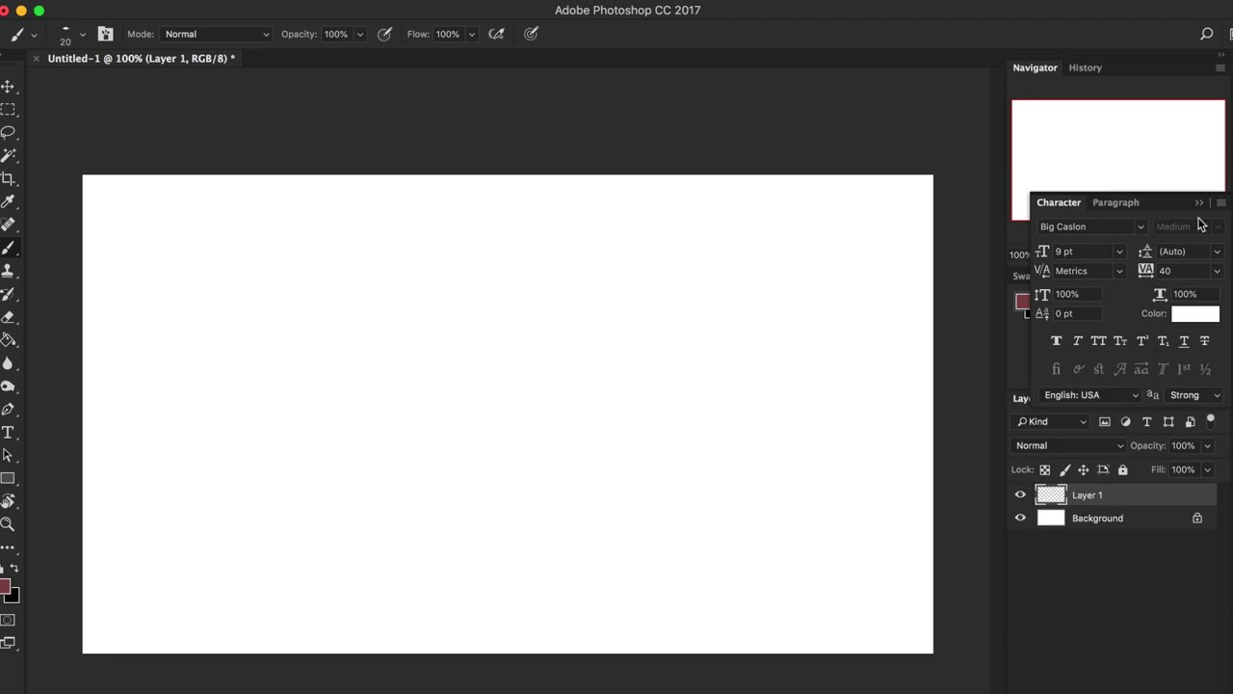
pyautogui.click(1199, 203)
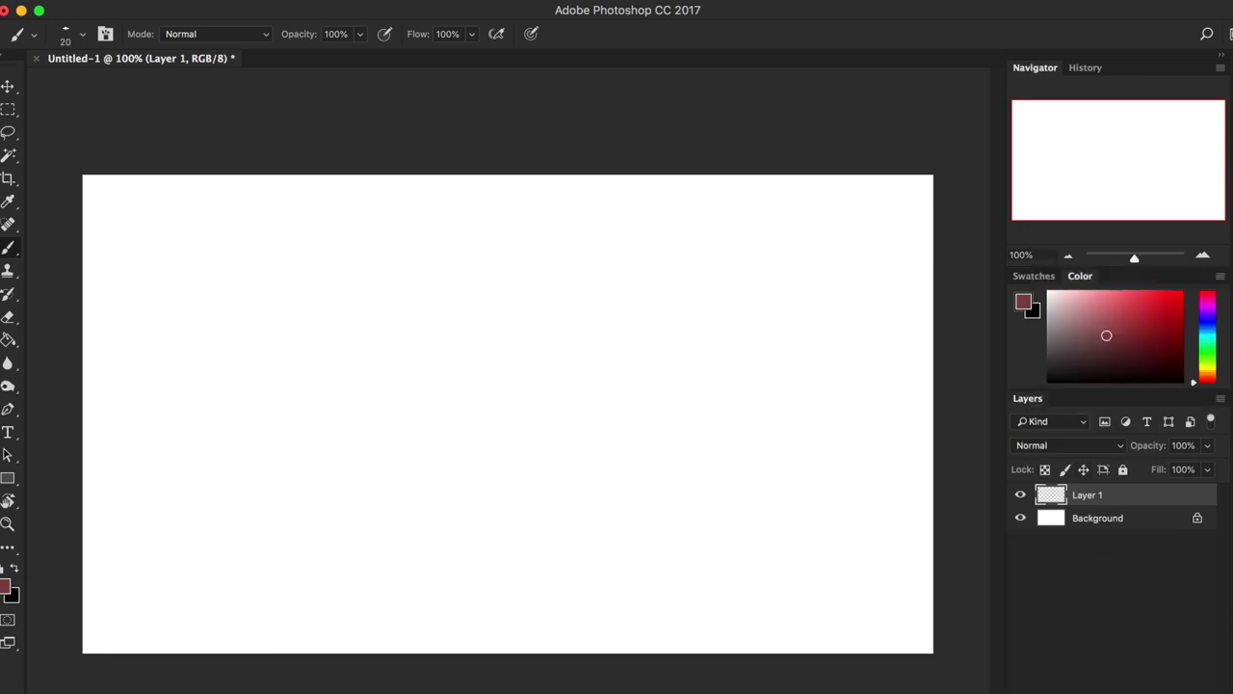
# Draw and undo a test circle, then zoom the canvas to about 105%.
pyautogui.moveTo(487, 328)
pyautogui.mouseDown()
pyautogui.moveTo(610, 371)
pyautogui.moveTo(503, 485)
pyautogui.mouseUp()
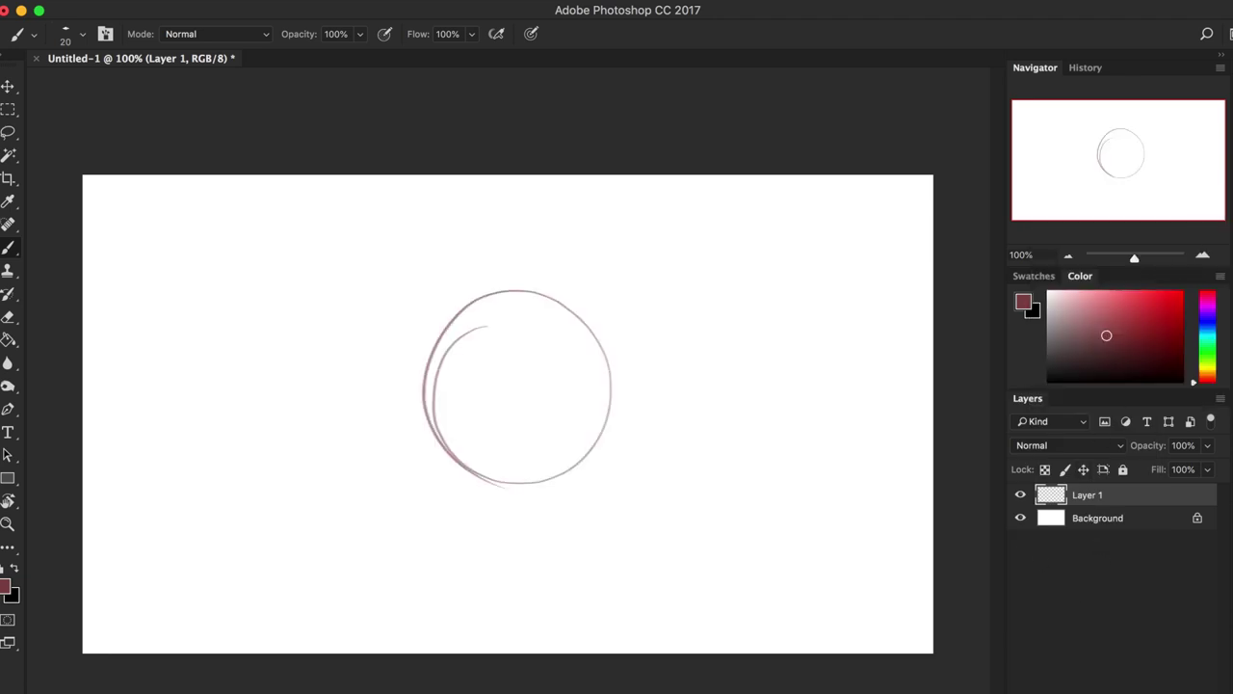
pyautogui.press('super+z')
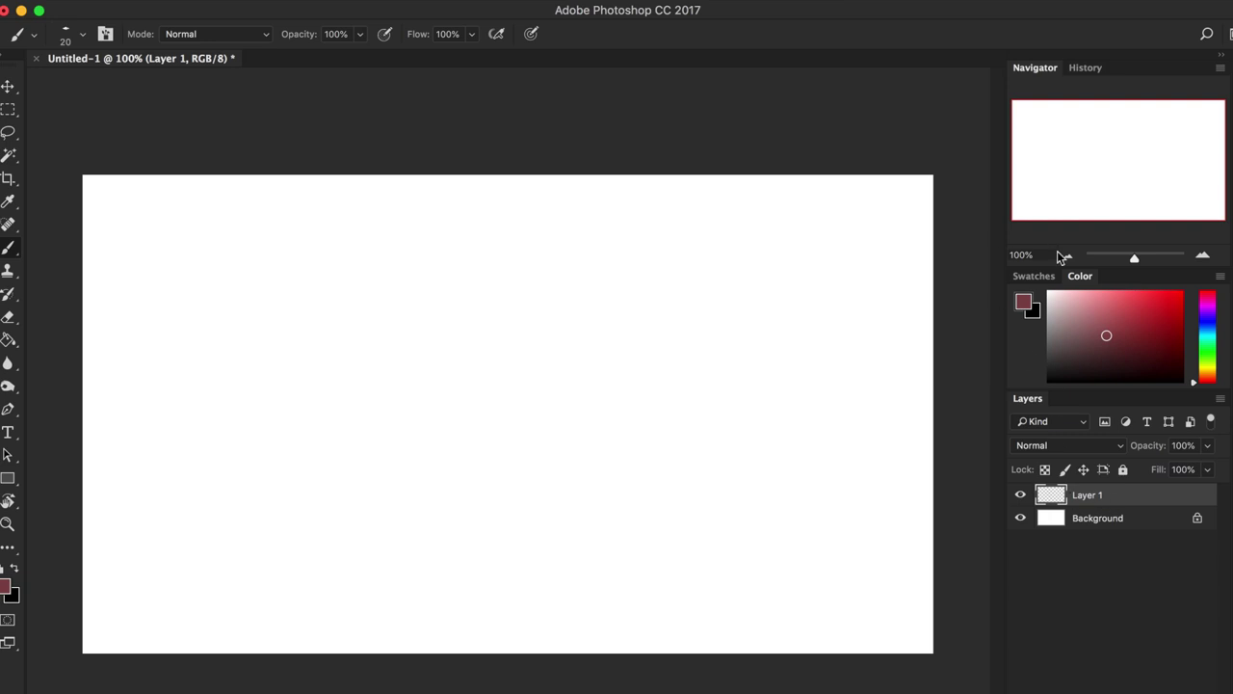
pyautogui.moveTo(1138, 260); pyautogui.dragTo(1138, 253)
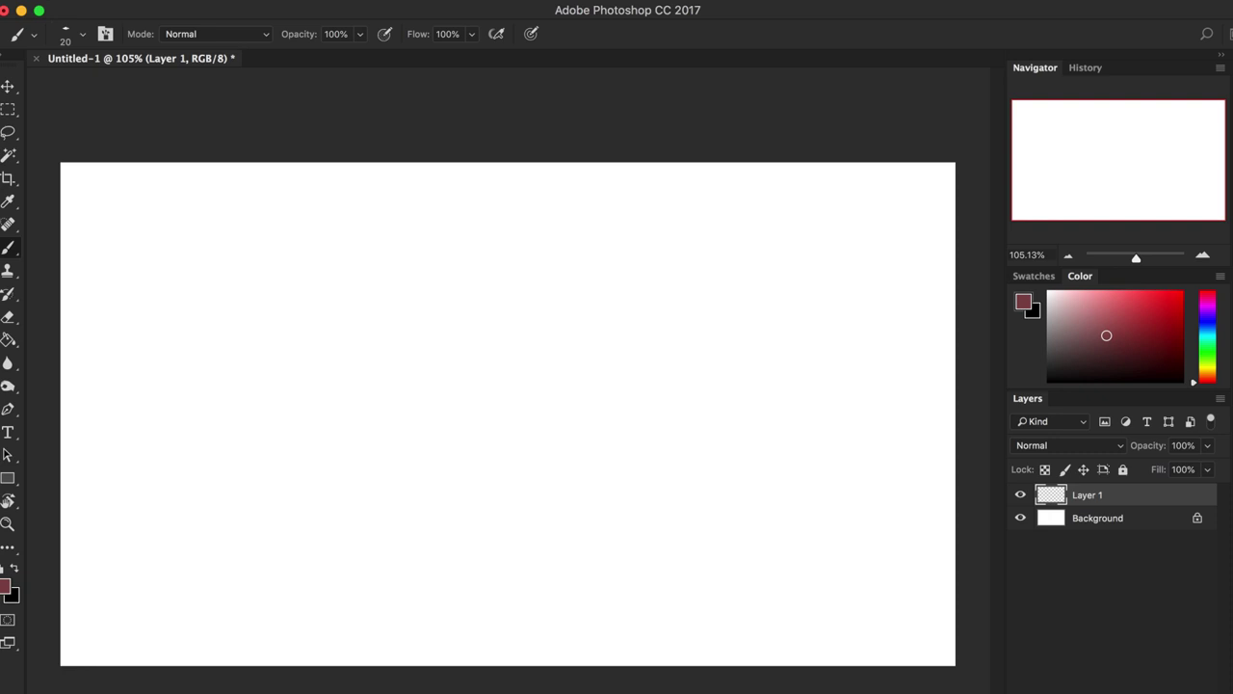
# Sketch two rough circles and stretch the left one into an elongated head.
pyautogui.moveTo(328, 239)
pyautogui.mouseDown()
pyautogui.moveTo(284, 302)
pyautogui.moveTo(357, 246)
pyautogui.moveTo(390, 385)
pyautogui.moveTo(275, 318)
pyautogui.mouseUp()
pyautogui.moveTo(607, 246)
pyautogui.mouseDown()
pyautogui.moveTo(632, 395)
pyautogui.moveTo(598, 256)
pyautogui.moveTo(762, 318)
pyautogui.mouseUp()
pyautogui.moveTo(409, 236); pyautogui.dragTo(338, 397)
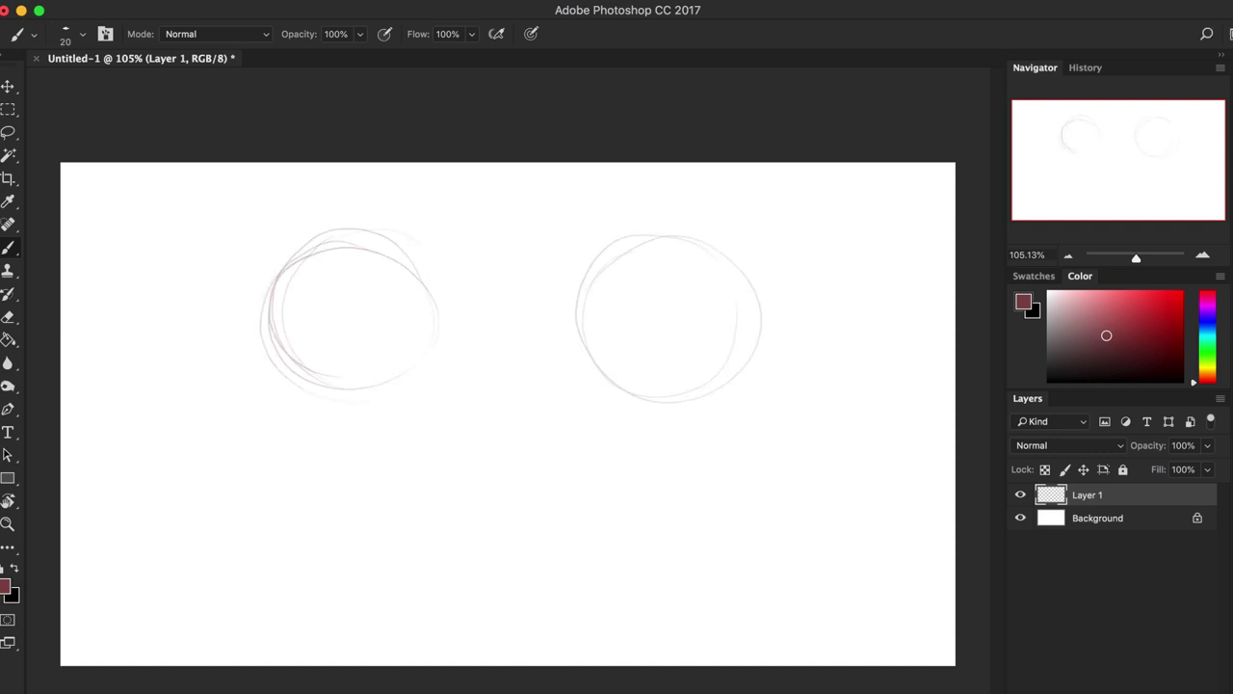
pyautogui.moveTo(294, 258)
pyautogui.mouseDown()
pyautogui.moveTo(274, 338)
pyautogui.moveTo(286, 486)
pyautogui.moveTo(309, 526)
pyautogui.mouseUp()
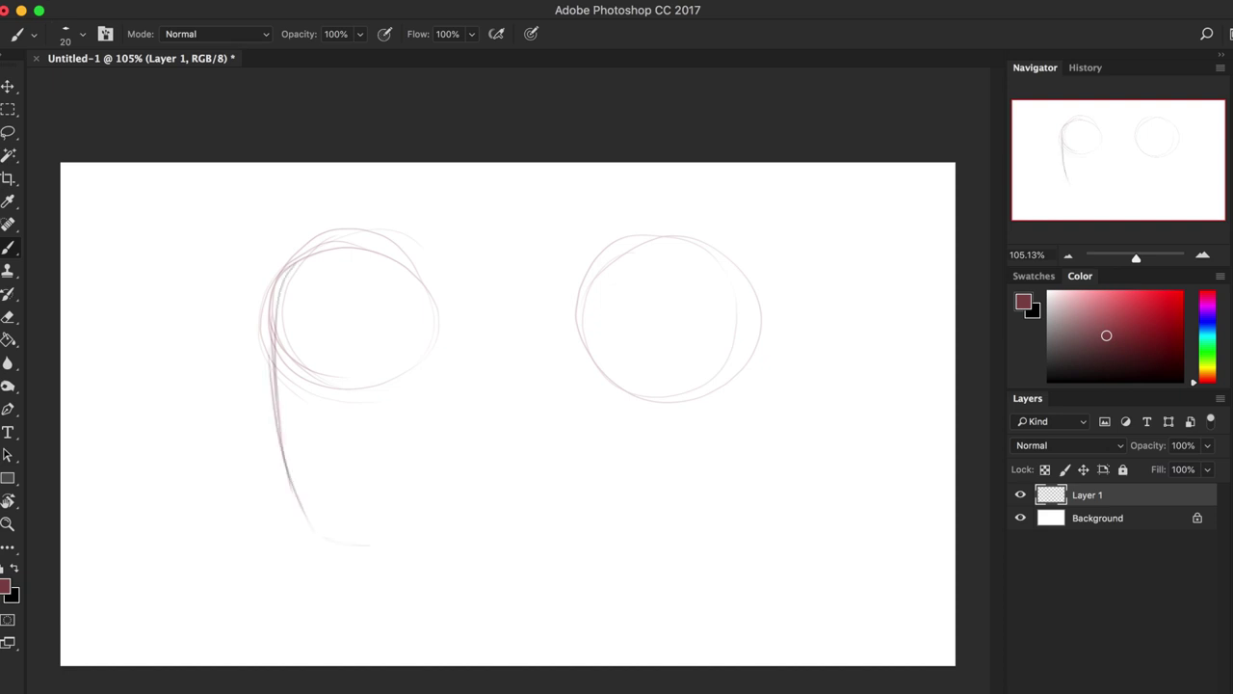
pyautogui.moveTo(439, 318); pyautogui.dragTo(418, 506)
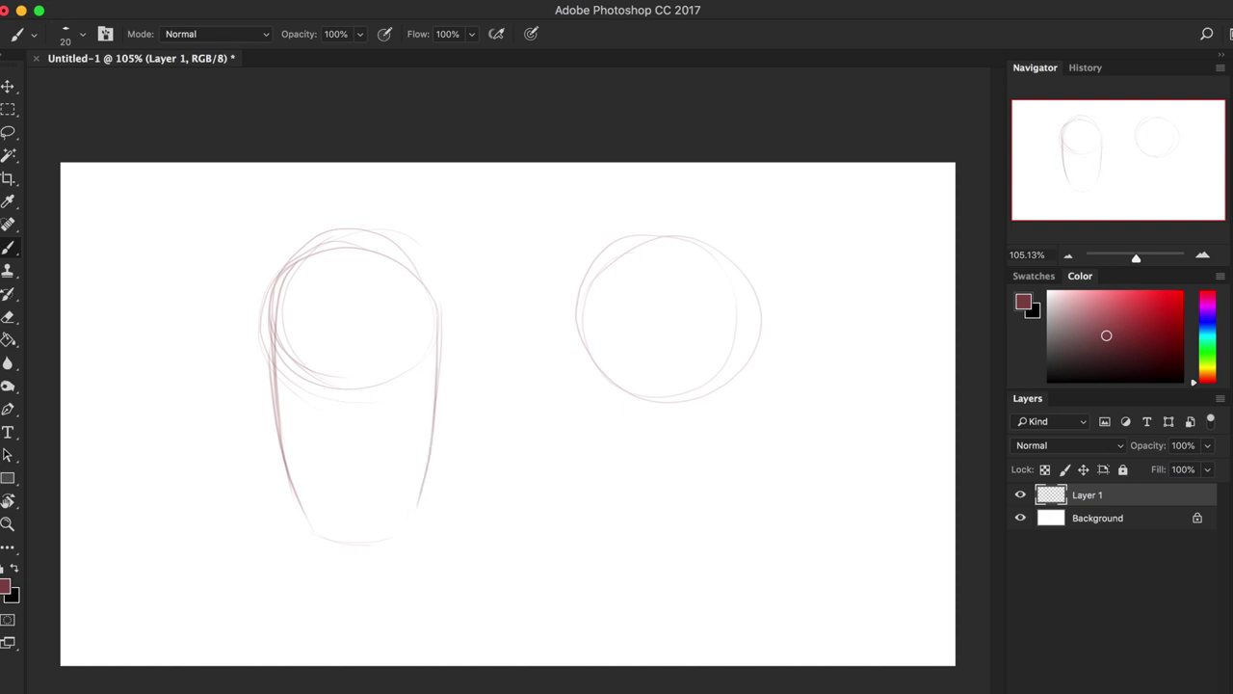
pyautogui.moveTo(439, 363); pyautogui.dragTo(411, 523)
# Darken the left head's top arc, side edges and bottom curve.
pyautogui.moveTo(302, 254); pyautogui.dragTo(349, 237)
pyautogui.moveTo(304, 275)
pyautogui.mouseDown()
pyautogui.moveTo(437, 300)
pyautogui.moveTo(436, 281)
pyautogui.mouseUp()
pyautogui.moveTo(277, 312); pyautogui.dragTo(270, 477)
pyautogui.moveTo(271, 391); pyautogui.dragTo(308, 535)
pyautogui.moveTo(277, 464)
pyautogui.mouseDown()
pyautogui.moveTo(355, 553)
pyautogui.moveTo(407, 536)
pyautogui.moveTo(422, 491)
pyautogui.mouseUp()
pyautogui.moveTo(364, 560); pyautogui.dragTo(420, 507)
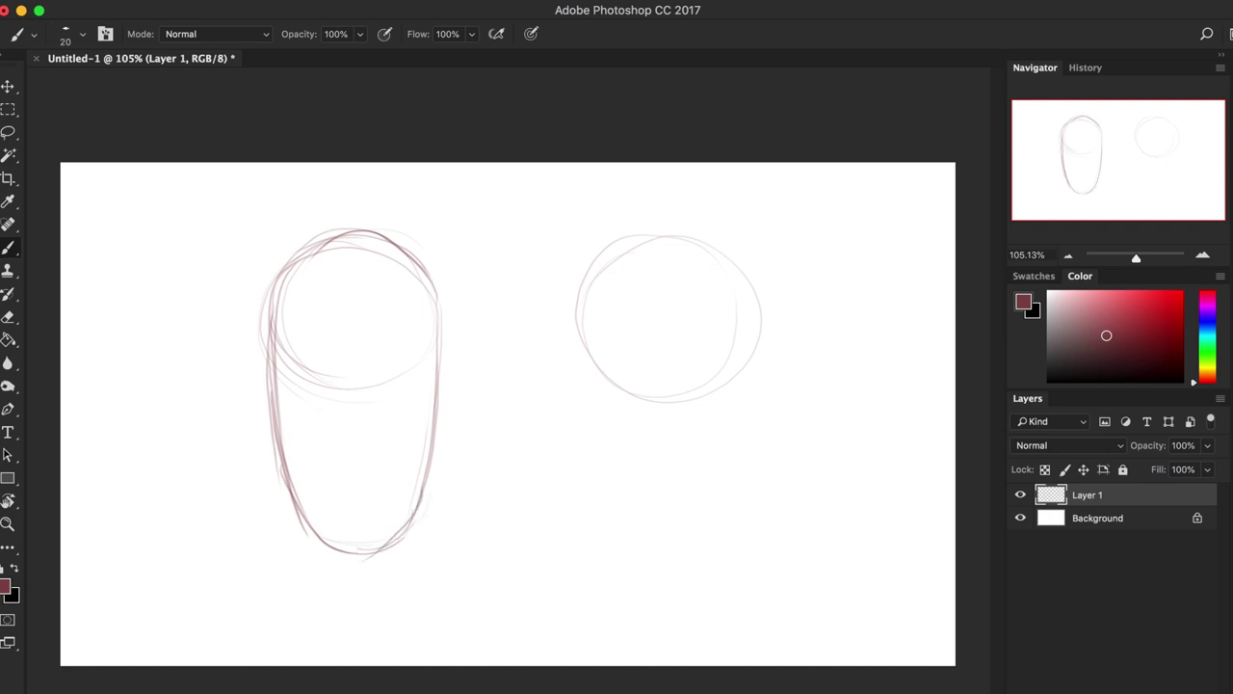
# Draw two eyes and a nostril on the left head.
pyautogui.moveTo(289, 364)
pyautogui.mouseDown()
pyautogui.moveTo(301, 372)
pyautogui.moveTo(293, 360)
pyautogui.mouseUp()
pyautogui.moveTo(395, 363)
pyautogui.mouseDown()
pyautogui.moveTo(405, 374)
pyautogui.moveTo(399, 358)
pyautogui.mouseUp()
pyautogui.moveTo(366, 528); pyautogui.dragTo(362, 537)
# Extend the right circle's left side downward, ending in a hook.
pyautogui.moveTo(584, 281)
pyautogui.mouseDown()
pyautogui.moveTo(592, 383)
pyautogui.moveTo(617, 424)
pyautogui.mouseUp()
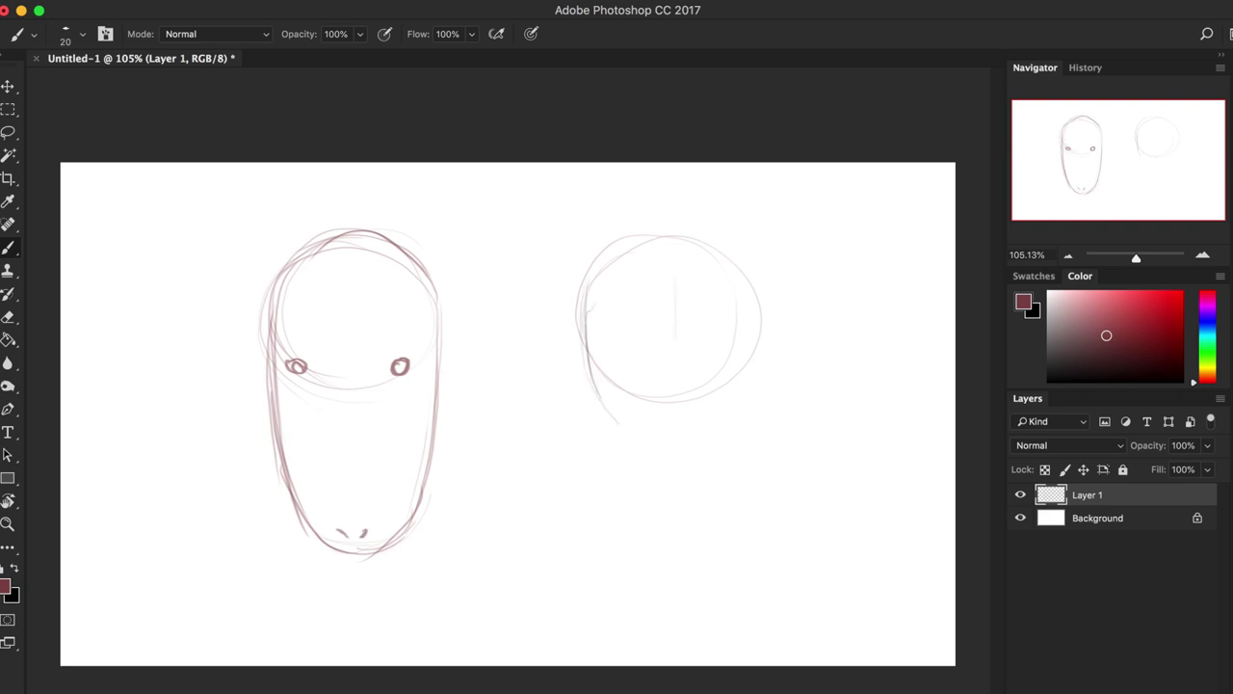
pyautogui.moveTo(584, 349); pyautogui.dragTo(646, 469)
pyautogui.moveTo(616, 424)
pyautogui.mouseDown()
pyautogui.moveTo(657, 544)
pyautogui.moveTo(688, 568)
pyautogui.moveTo(718, 555)
pyautogui.moveTo(767, 289)
pyautogui.mouseUp()
# Draw the right head's right side, a centre line and an eye.
pyautogui.moveTo(770, 386); pyautogui.dragTo(759, 278)
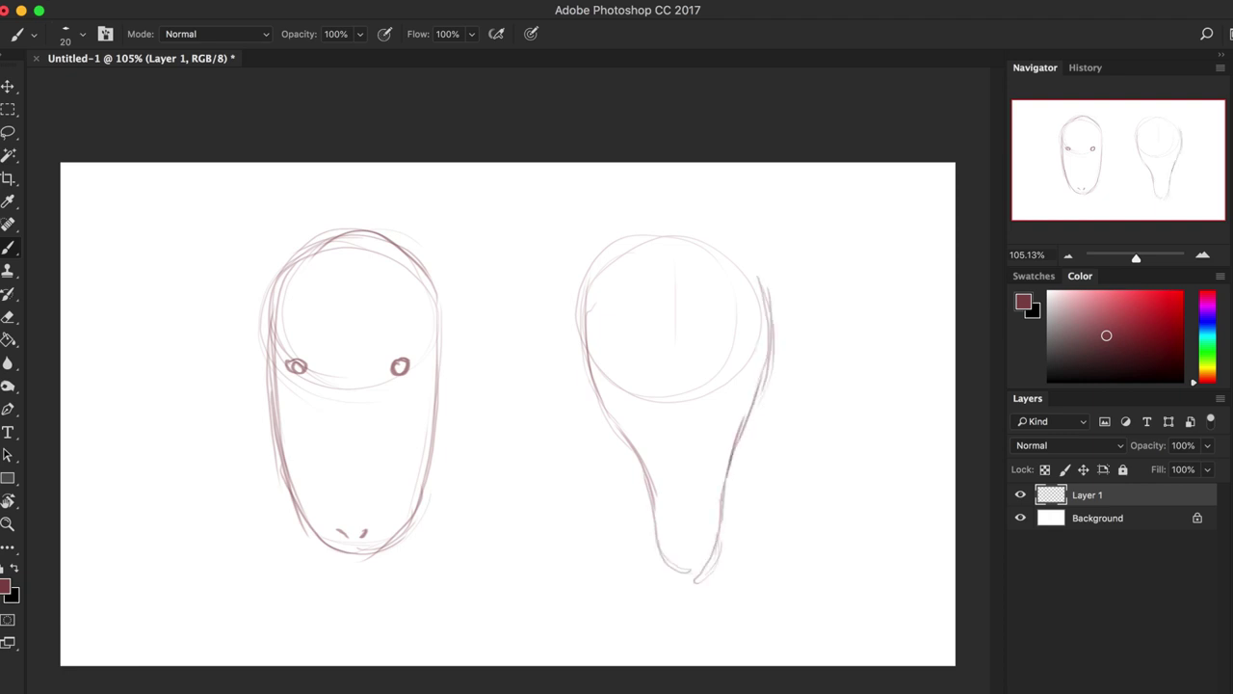
pyautogui.moveTo(681, 262); pyautogui.dragTo(680, 422)
pyautogui.moveTo(674, 266)
pyautogui.mouseDown()
pyautogui.moveTo(676, 434)
pyautogui.moveTo(637, 372)
pyautogui.mouseUp()
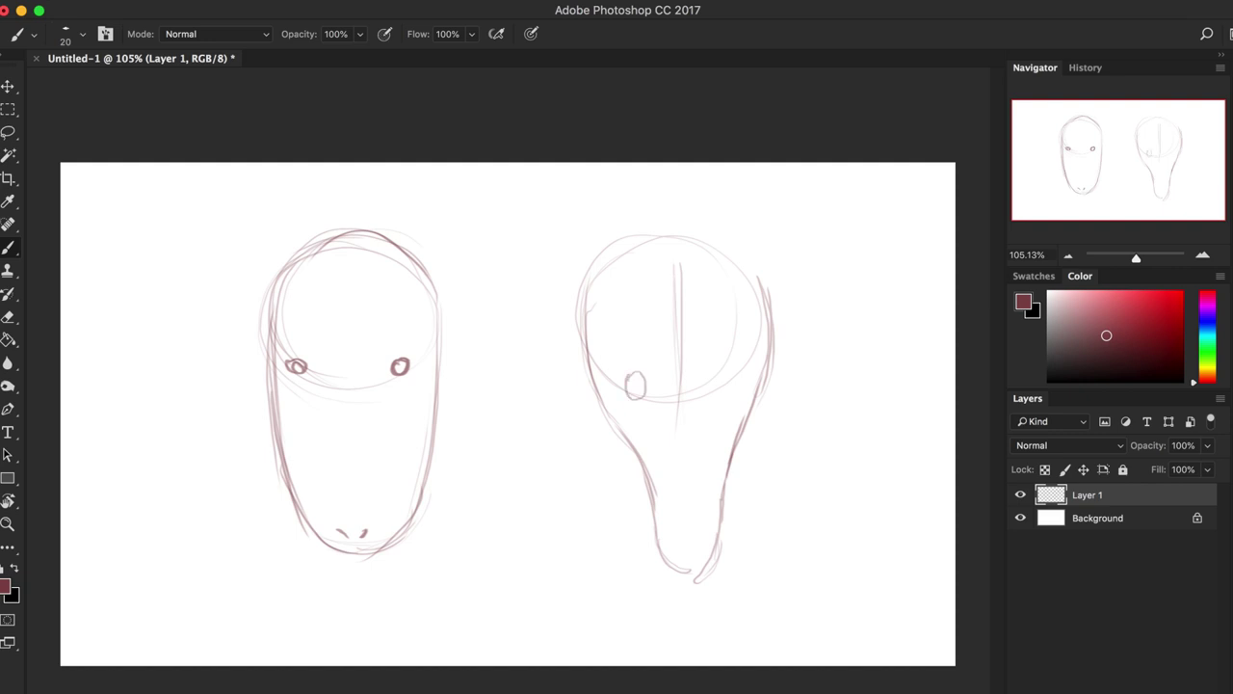
pyautogui.moveTo(711, 373); pyautogui.dragTo(716, 369)
# Reshape the right head's snout end and add nostrils.
pyautogui.moveTo(656, 509)
pyautogui.mouseDown()
pyautogui.moveTo(652, 562)
pyautogui.moveTo(703, 578)
pyautogui.mouseUp()
pyautogui.moveTo(721, 521)
pyautogui.mouseDown()
pyautogui.moveTo(728, 557)
pyautogui.moveTo(726, 545)
pyautogui.mouseUp()
pyautogui.moveTo(724, 549)
pyautogui.mouseDown()
pyautogui.moveTo(715, 565)
pyautogui.moveTo(683, 547)
pyautogui.mouseUp()
pyautogui.moveTo(709, 535); pyautogui.dragTo(702, 547)
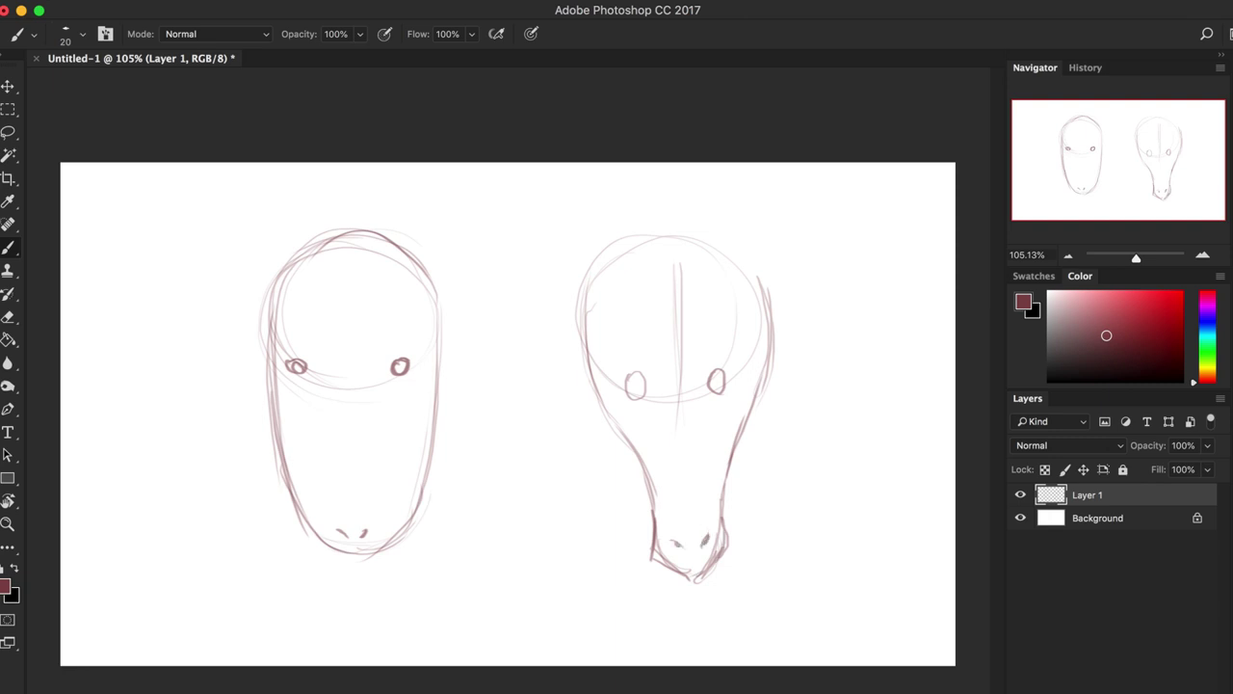
# Redraw the right head's top arc, reinforce its centre line and fill in the left eye.
pyautogui.moveTo(589, 279); pyautogui.dragTo(663, 227)
pyautogui.moveTo(591, 306)
pyautogui.mouseDown()
pyautogui.moveTo(600, 267)
pyautogui.moveTo(675, 223)
pyautogui.mouseUp()
pyautogui.moveTo(650, 225)
pyautogui.mouseDown()
pyautogui.moveTo(700, 220)
pyautogui.moveTo(748, 257)
pyautogui.moveTo(766, 314)
pyautogui.moveTo(763, 295)
pyautogui.mouseUp()
pyautogui.moveTo(674, 262); pyautogui.dragTo(675, 404)
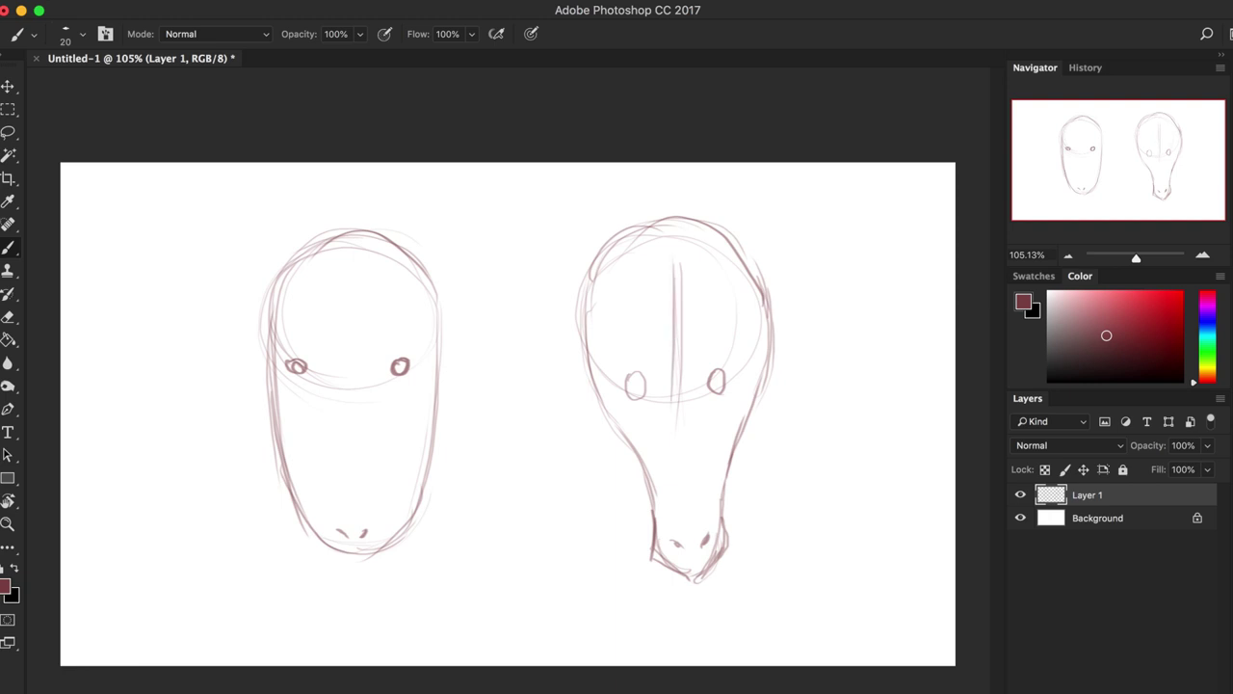
pyautogui.moveTo(623, 372); pyautogui.dragTo(730, 393)
pyautogui.moveTo(628, 382); pyautogui.dragTo(649, 399)
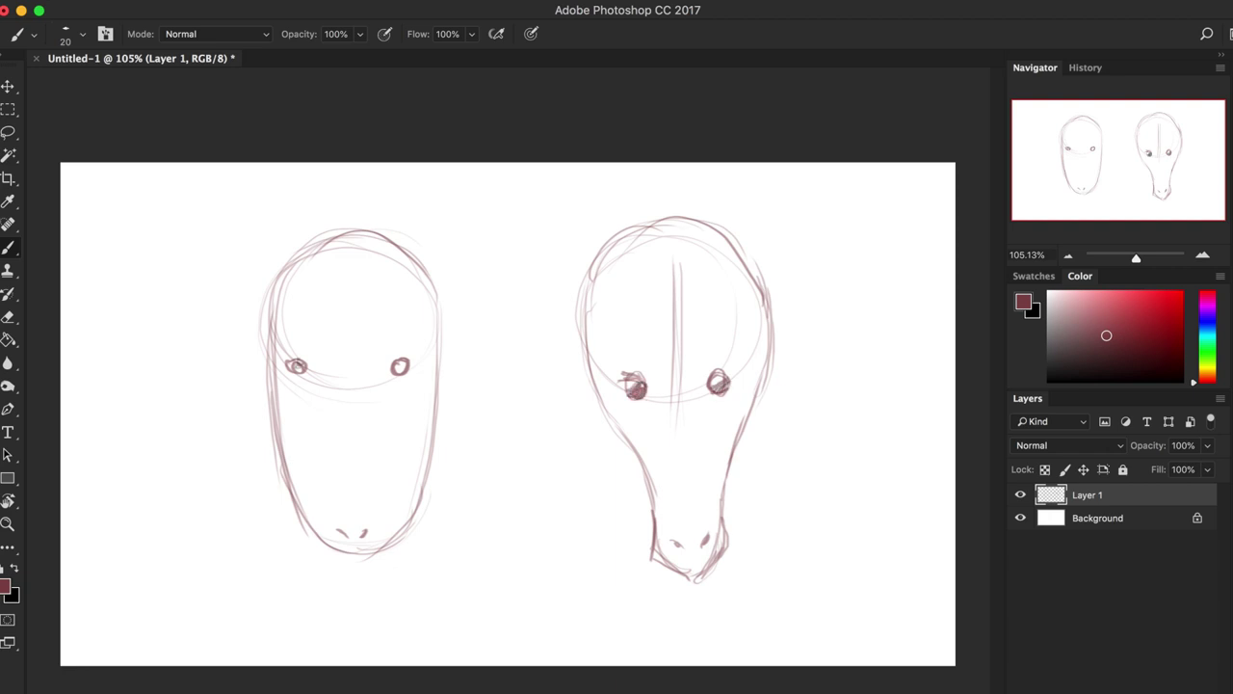
# Add a centre line and brow touch-ups to the left head, then a new empty layer.
pyautogui.moveTo(344, 269); pyautogui.dragTo(350, 401)
pyautogui.moveTo(346, 312); pyautogui.dragTo(350, 425)
pyautogui.moveTo(268, 341); pyautogui.dragTo(289, 359)
pyautogui.moveTo(388, 357); pyautogui.dragTo(403, 349)
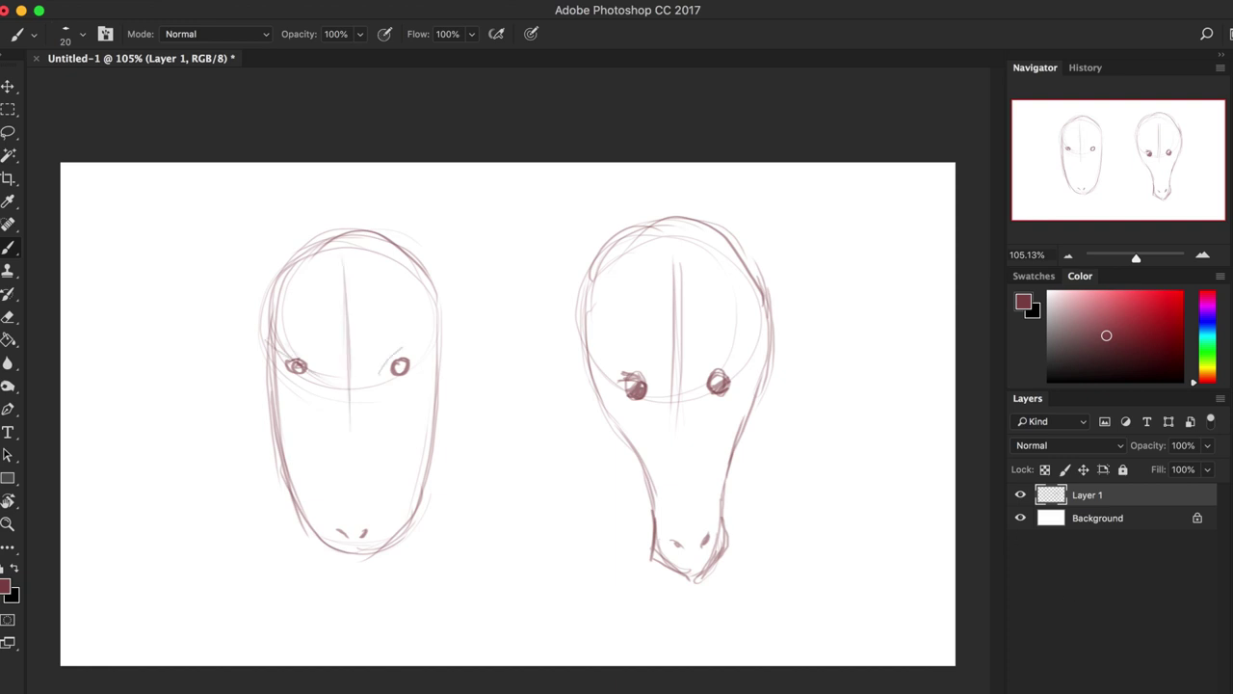
pyautogui.moveTo(601, 262); pyautogui.dragTo(590, 408)
pyautogui.press('super+alt+shift+n')
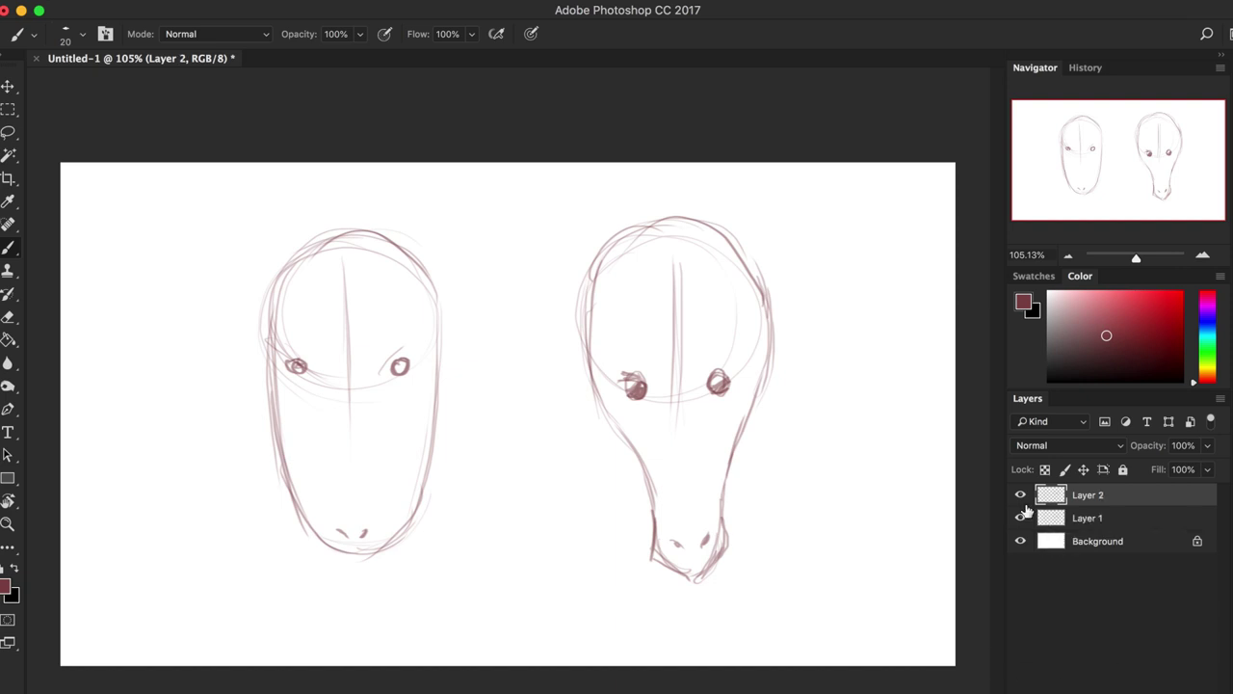
# Handwrite 'Croc' beside the right head and 'Alligator' above the left head.
pyautogui.moveTo(806, 280)
pyautogui.mouseDown()
pyautogui.moveTo(804, 297)
pyautogui.moveTo(830, 283)
pyautogui.moveTo(848, 294)
pyautogui.mouseUp()
pyautogui.moveTo(416, 235); pyautogui.dragTo(452, 234)
pyautogui.moveTo(459, 220); pyautogui.dragTo(472, 268)
pyautogui.moveTo(497, 221); pyautogui.dragTo(503, 225)
pyautogui.moveTo(496, 214); pyautogui.dragTo(536, 208)
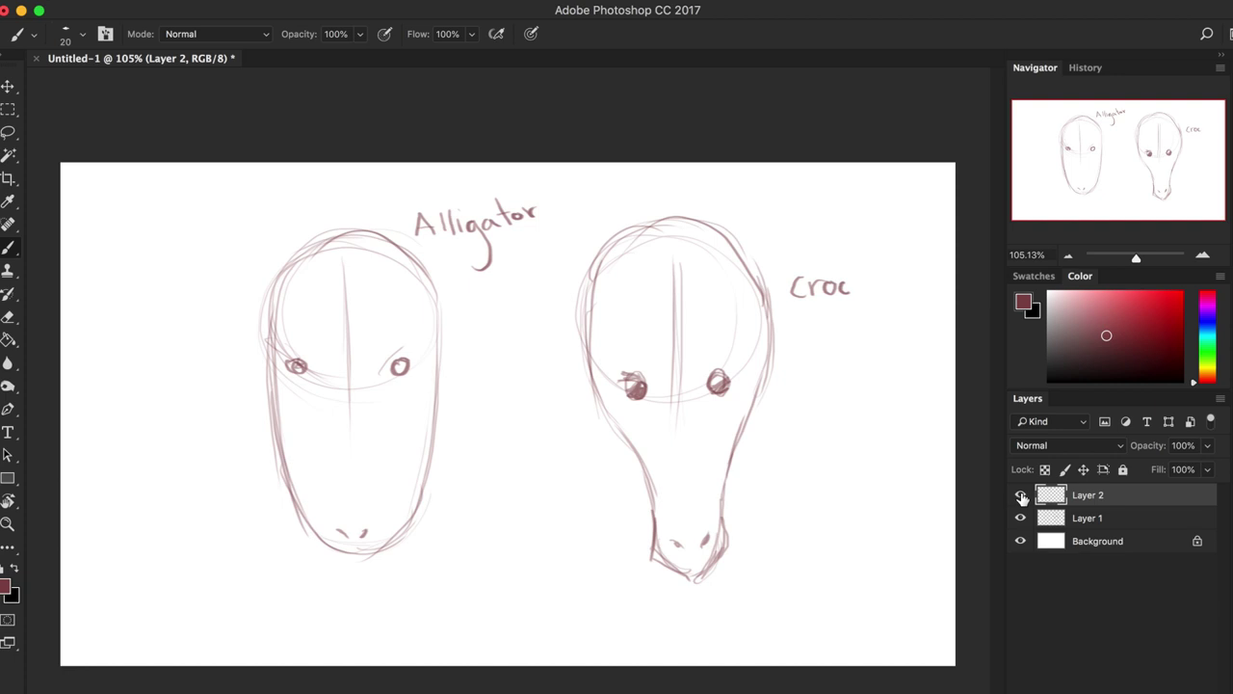
# Delete the labels layer, add a fresh empty layer and hide Layer 1.
pyautogui.click(1021, 497)
pyautogui.click(1020, 495)
pyautogui.moveTo(1088, 504); pyautogui.dragTo(1109, 690)
pyautogui.press('super+z')
pyautogui.click(1020, 518)
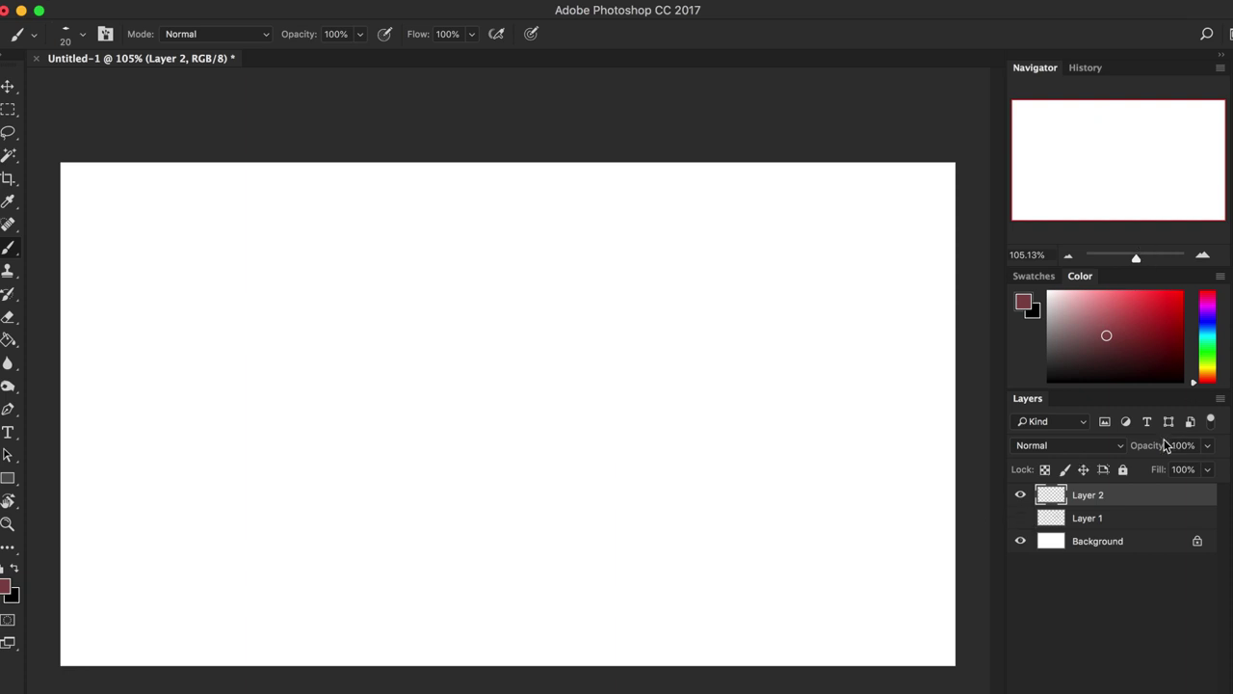
# Switch to black and draw a side-view head's upper snout, jaw and back of head.
pyautogui.moveTo(1131, 358); pyautogui.dragTo(1125, 405)
pyautogui.moveTo(665, 230)
pyautogui.mouseDown()
pyautogui.moveTo(501, 276)
pyautogui.moveTo(379, 325)
pyautogui.moveTo(357, 351)
pyautogui.moveTo(393, 372)
pyautogui.moveTo(640, 375)
pyautogui.mouseUp()
pyautogui.moveTo(688, 322); pyautogui.dragTo(678, 364)
pyautogui.moveTo(678, 358); pyautogui.dragTo(647, 378)
pyautogui.moveTo(547, 293)
pyautogui.mouseDown()
pyautogui.moveTo(545, 306)
pyautogui.moveTo(569, 287)
pyautogui.moveTo(545, 304)
pyautogui.mouseUp()
# Shape the snout tip, add upper and lower teeth, and darken the eye with a brow.
pyautogui.moveTo(356, 351)
pyautogui.mouseDown()
pyautogui.moveTo(429, 353)
pyautogui.moveTo(443, 334)
pyautogui.moveTo(435, 350)
pyautogui.moveTo(457, 350)
pyautogui.mouseUp()
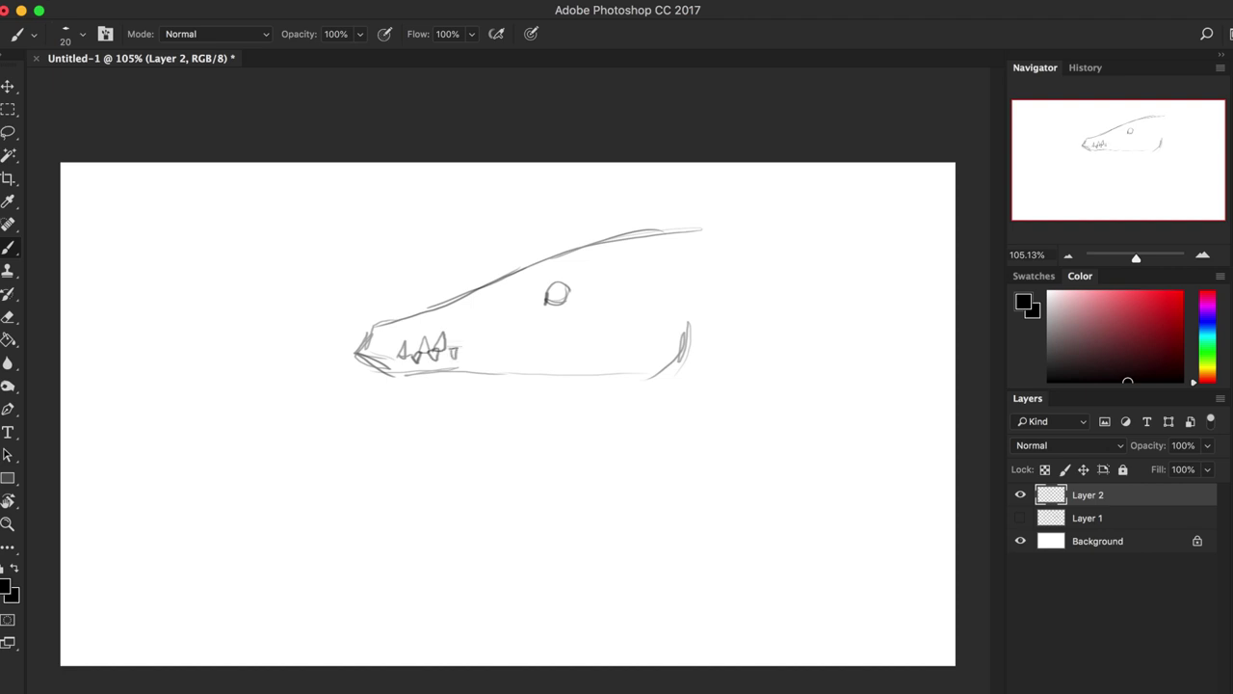
pyautogui.moveTo(475, 348); pyautogui.dragTo(571, 343)
pyautogui.moveTo(584, 333); pyautogui.dragTo(603, 319)
pyautogui.moveTo(508, 349); pyautogui.dragTo(510, 362)
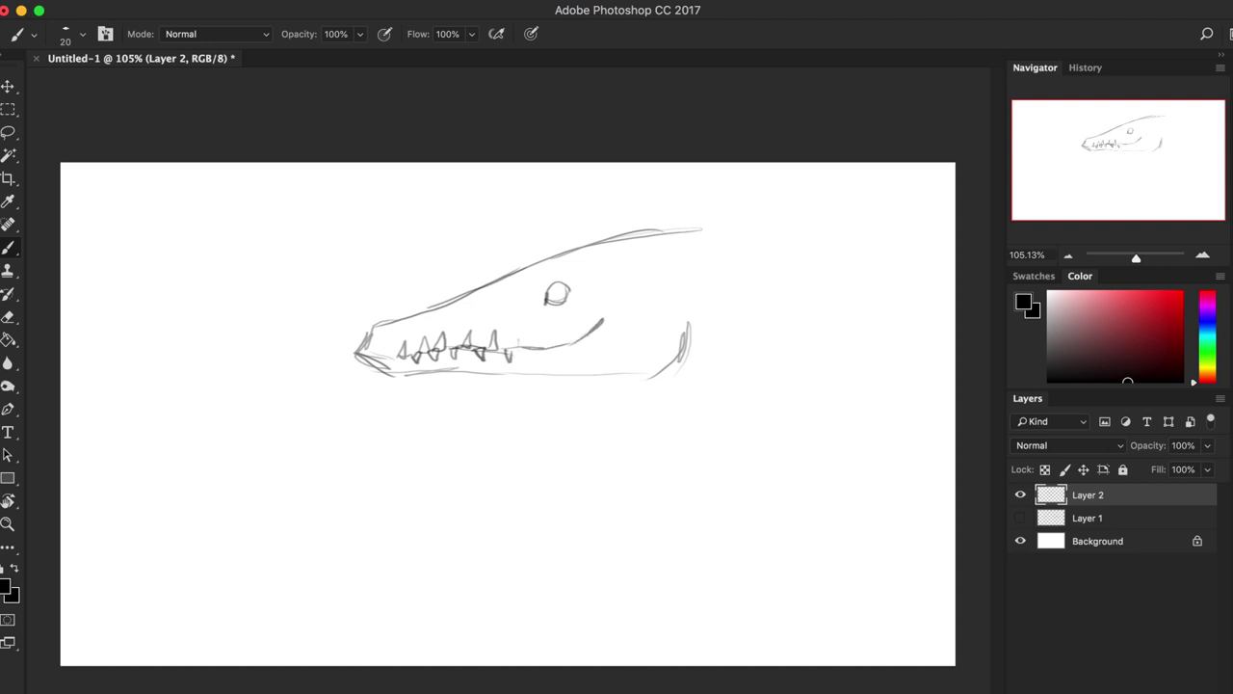
pyautogui.moveTo(555, 287)
pyautogui.mouseDown()
pyautogui.moveTo(566, 305)
pyautogui.moveTo(581, 272)
pyautogui.mouseUp()
# Draw a second head below with its top outline, lower jaw, hook and chin.
pyautogui.moveTo(713, 420)
pyautogui.mouseDown()
pyautogui.moveTo(580, 434)
pyautogui.moveTo(528, 453)
pyautogui.mouseUp()
pyautogui.moveTo(601, 434)
pyautogui.mouseDown()
pyautogui.moveTo(426, 470)
pyautogui.moveTo(393, 510)
pyautogui.moveTo(499, 532)
pyautogui.mouseUp()
pyautogui.moveTo(412, 513)
pyautogui.mouseDown()
pyautogui.moveTo(605, 525)
pyautogui.moveTo(631, 503)
pyautogui.moveTo(521, 528)
pyautogui.mouseUp()
pyautogui.moveTo(398, 511)
pyautogui.mouseDown()
pyautogui.moveTo(418, 536)
pyautogui.moveTo(514, 539)
pyautogui.mouseUp()
# Strengthen the lower head's jaw underside and snout tip, and darken the croc's upper snout line.
pyautogui.moveTo(420, 539); pyautogui.dragTo(478, 555)
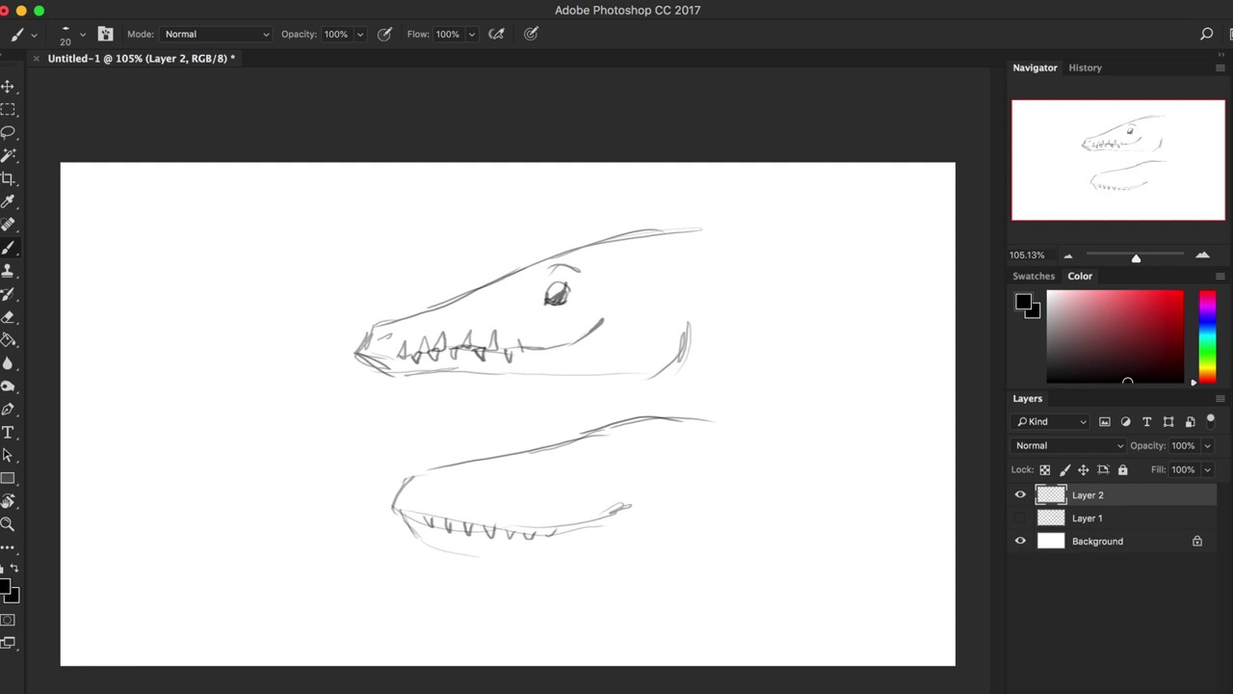
pyautogui.moveTo(399, 484); pyautogui.dragTo(408, 510)
pyautogui.moveTo(437, 549); pyautogui.dragTo(595, 557)
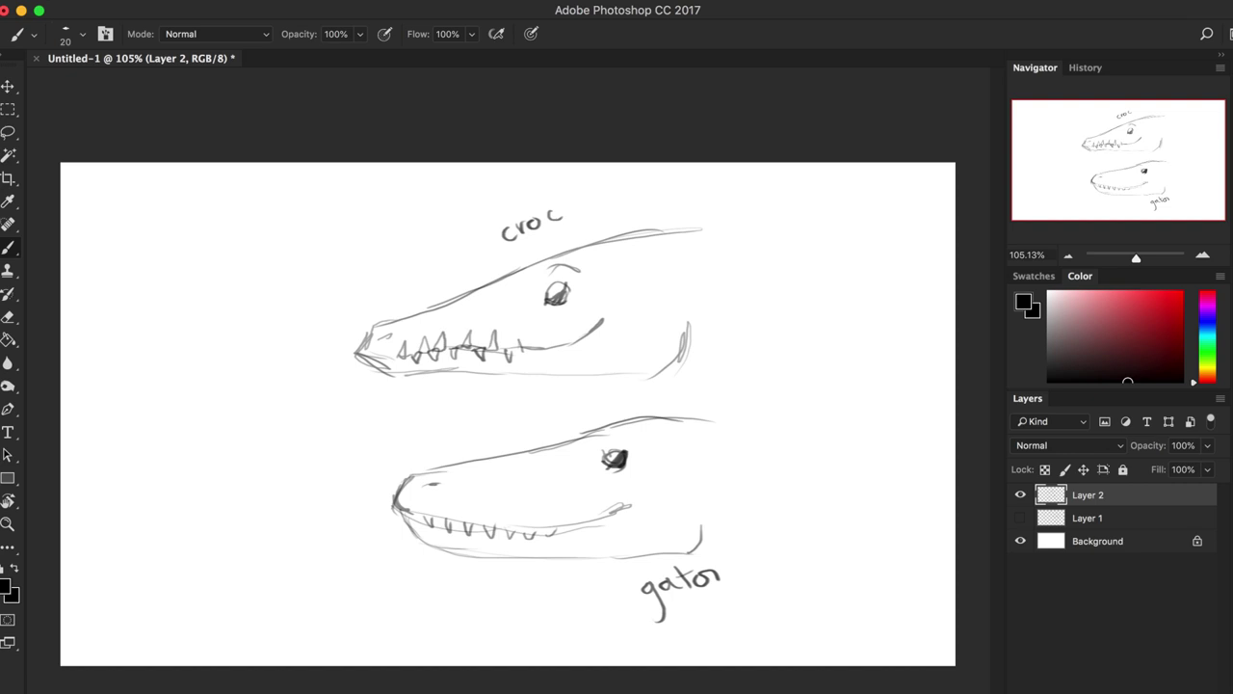
pyautogui.moveTo(398, 317)
pyautogui.mouseDown()
pyautogui.moveTo(516, 300)
pyautogui.moveTo(612, 239)
pyautogui.mouseUp()
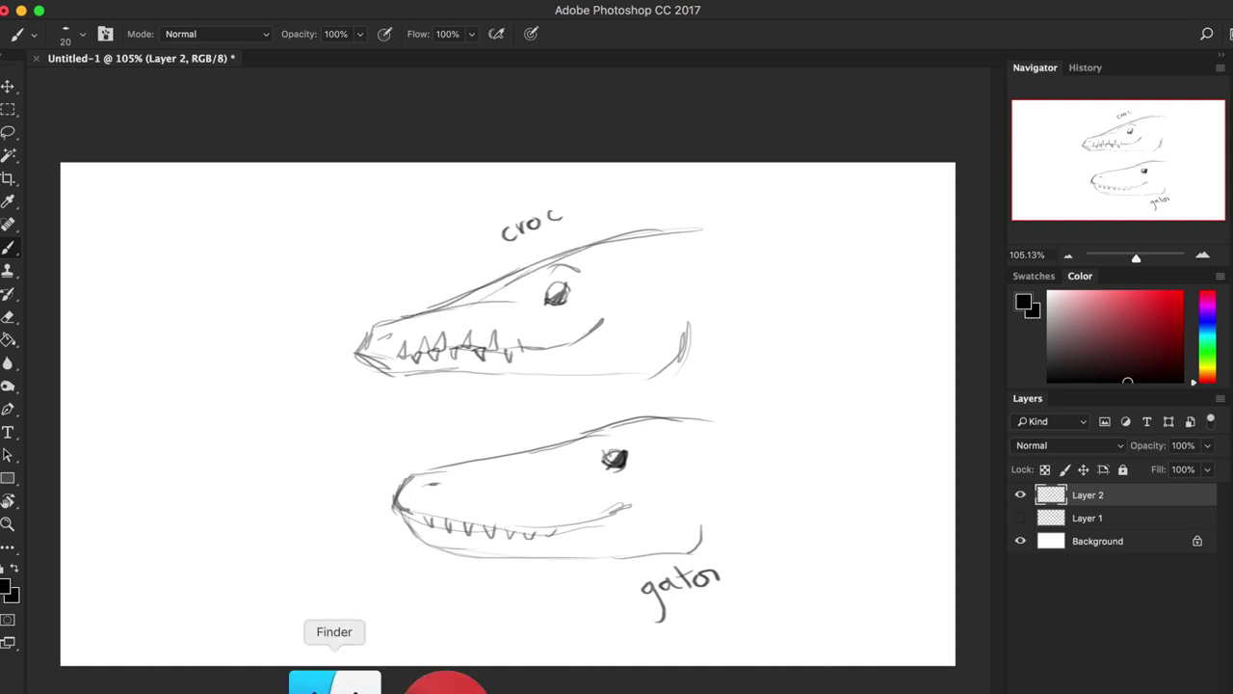
# Switch to Chrome and study the Britannica side- and top-view crocodile versus alligator comparison.
pyautogui.moveTo(364, 686)
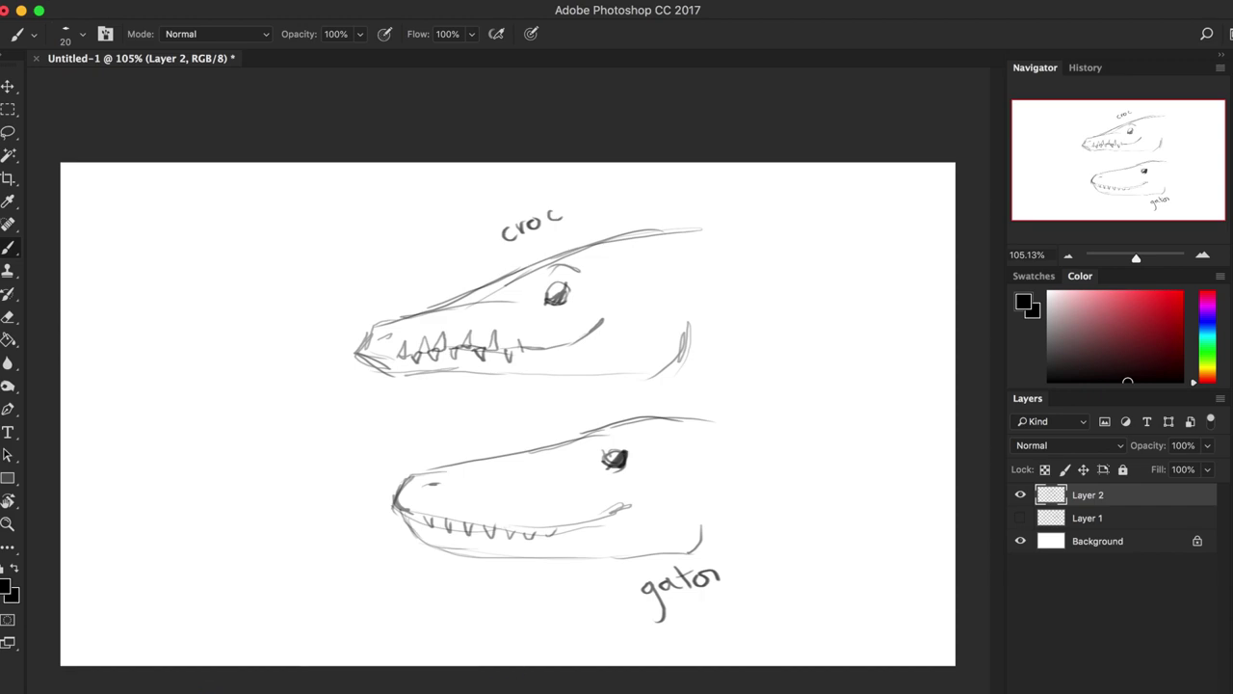
pyautogui.click(385, 686)
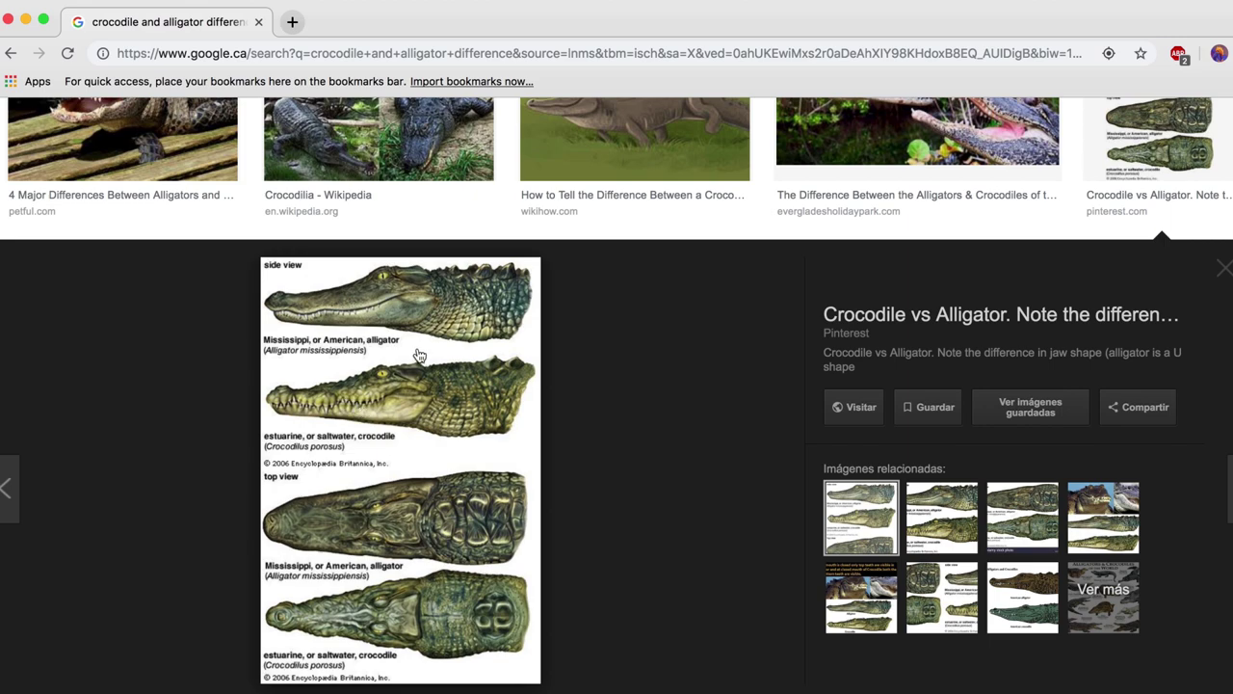
pyautogui.scroll(10, 401, 411)
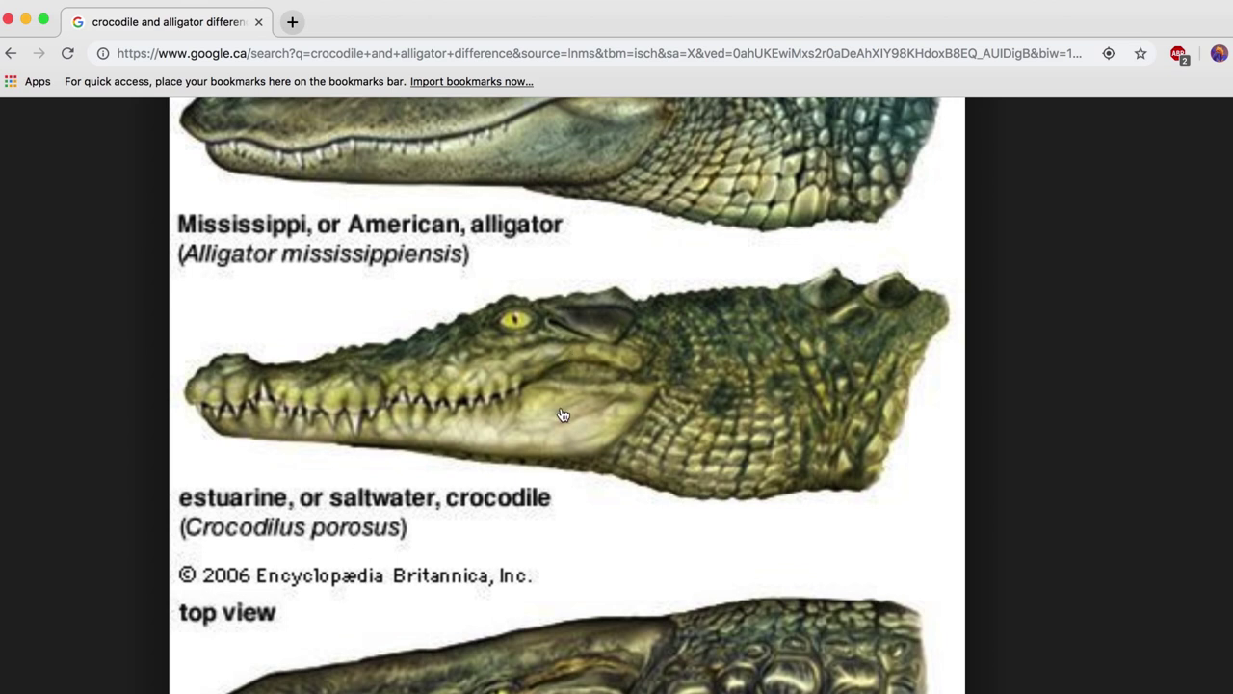
pyautogui.scroll(3, 564, 414)
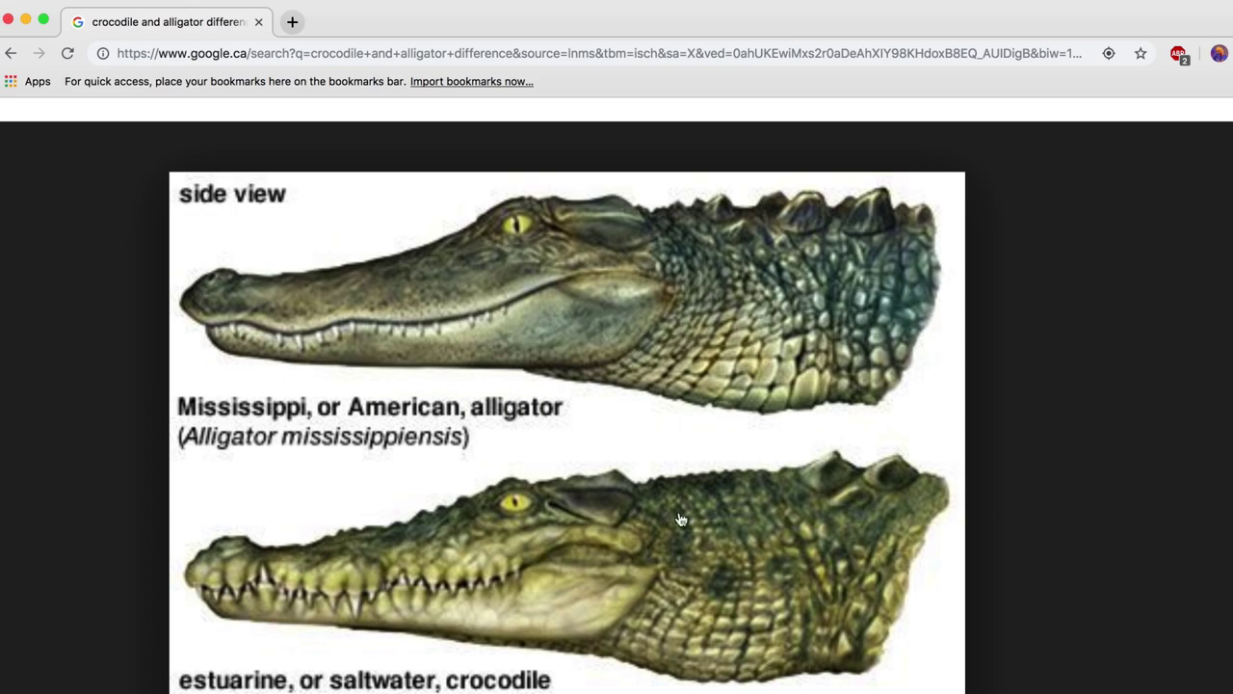
pyautogui.press('super+0')
pyautogui.scroll(-5, 633, 511)
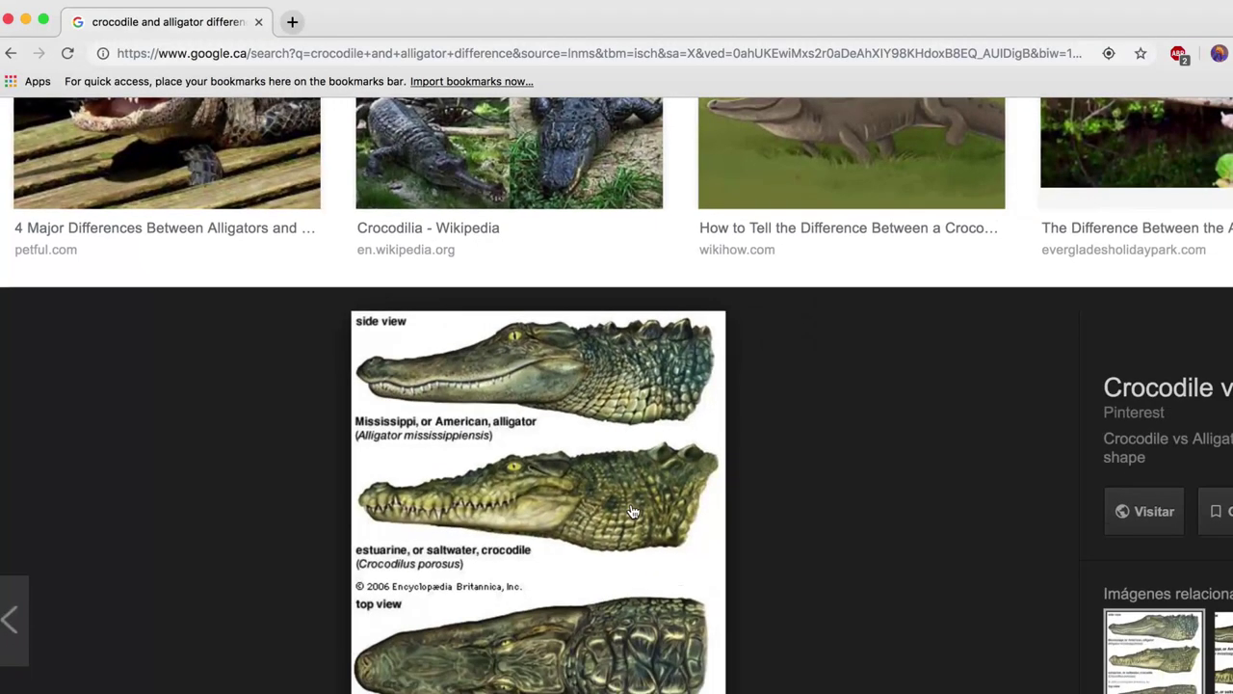
pyautogui.keyDown('ctrl'); pyautogui.scroll(5, 424, 412); pyautogui.keyUp('ctrl')
pyautogui.scroll(-2, 422, 411)
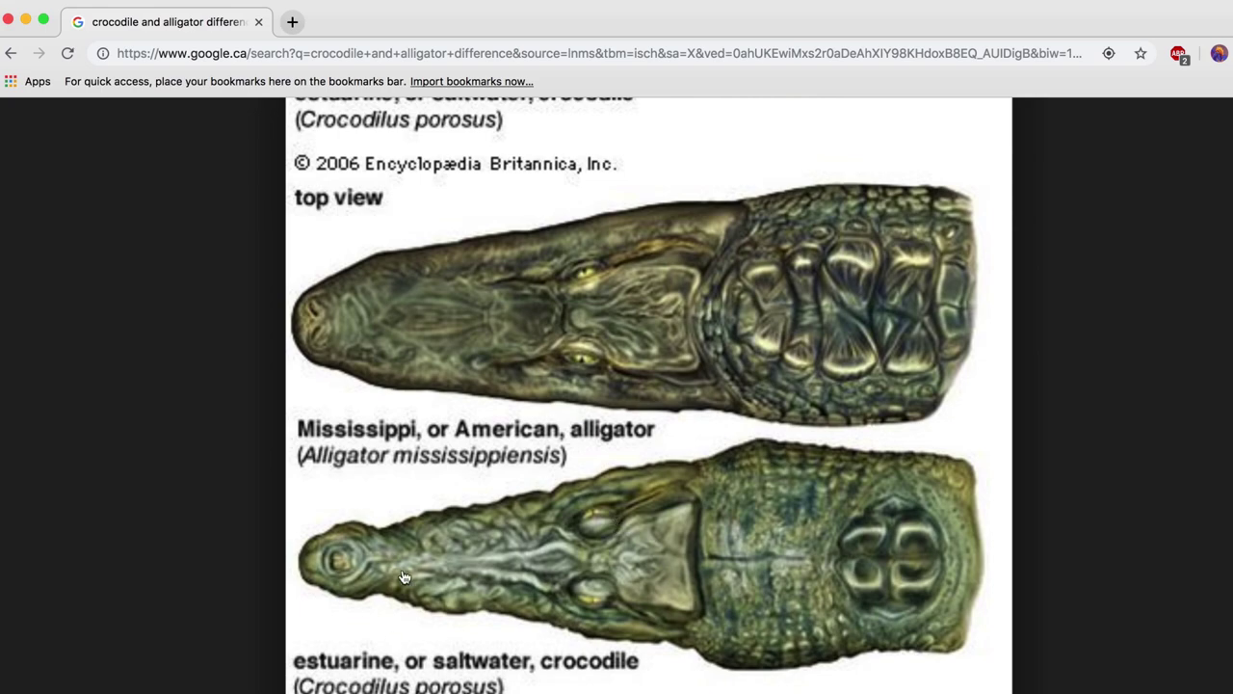
pyautogui.scroll(-1, 569, 603)
pyautogui.scroll(-5, 568, 602)
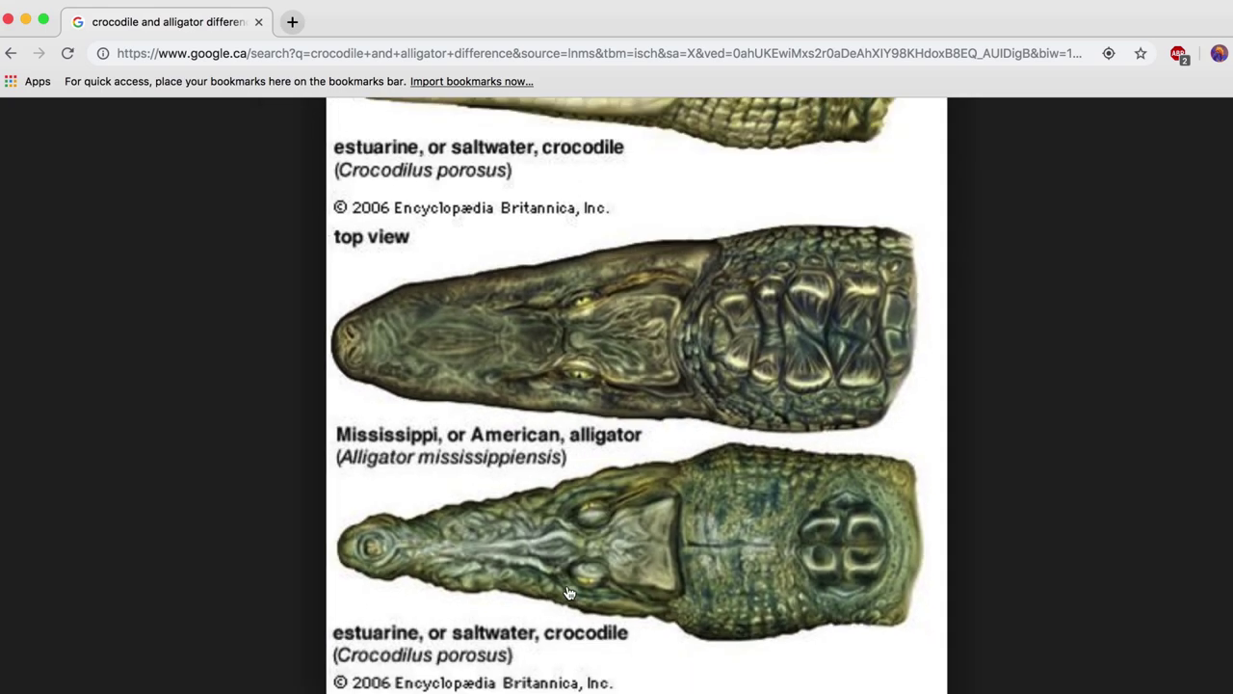
pyautogui.scroll(3, 569, 591)
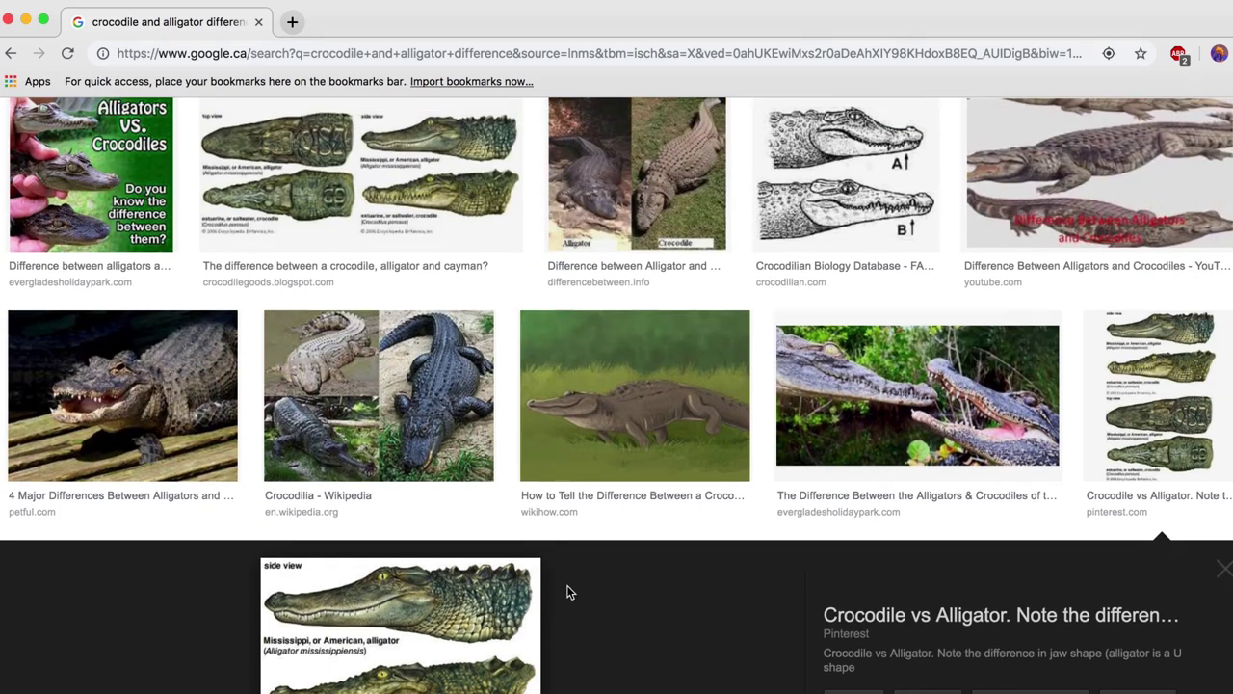
# Preview the Alligators VS. Crocodiles, wikiHow and Quora comparison images from the results.
pyautogui.scroll(1, 947, 547)
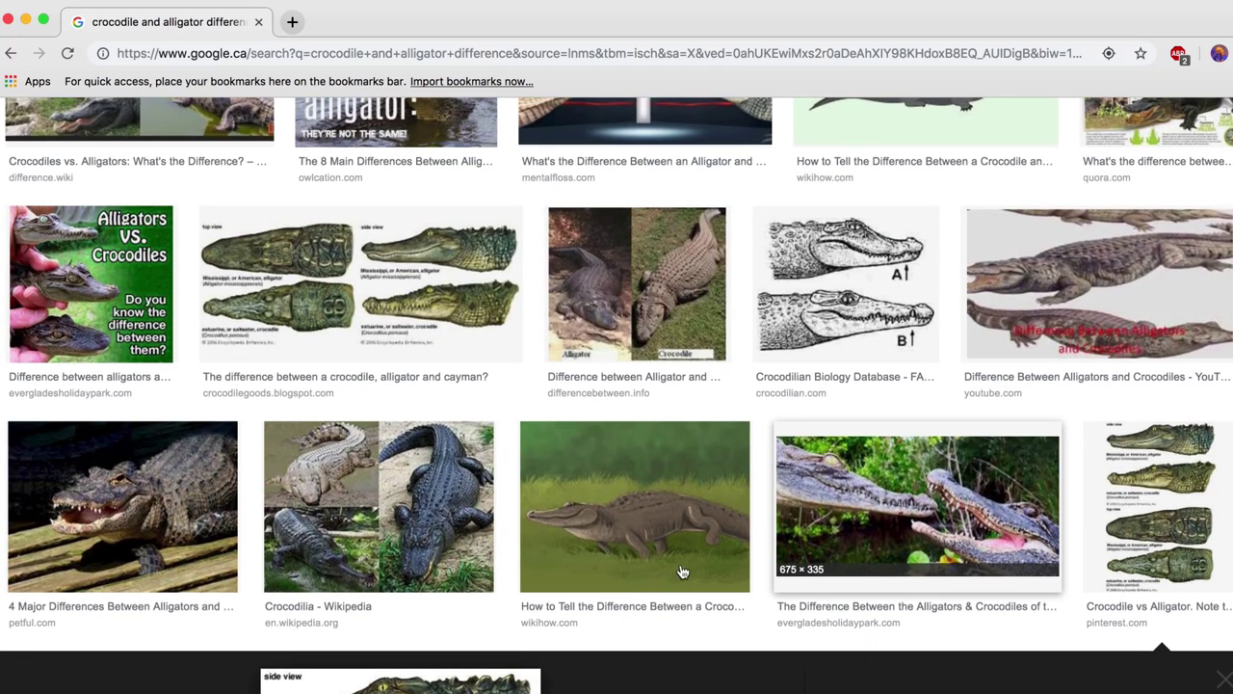
pyautogui.click(54, 273)
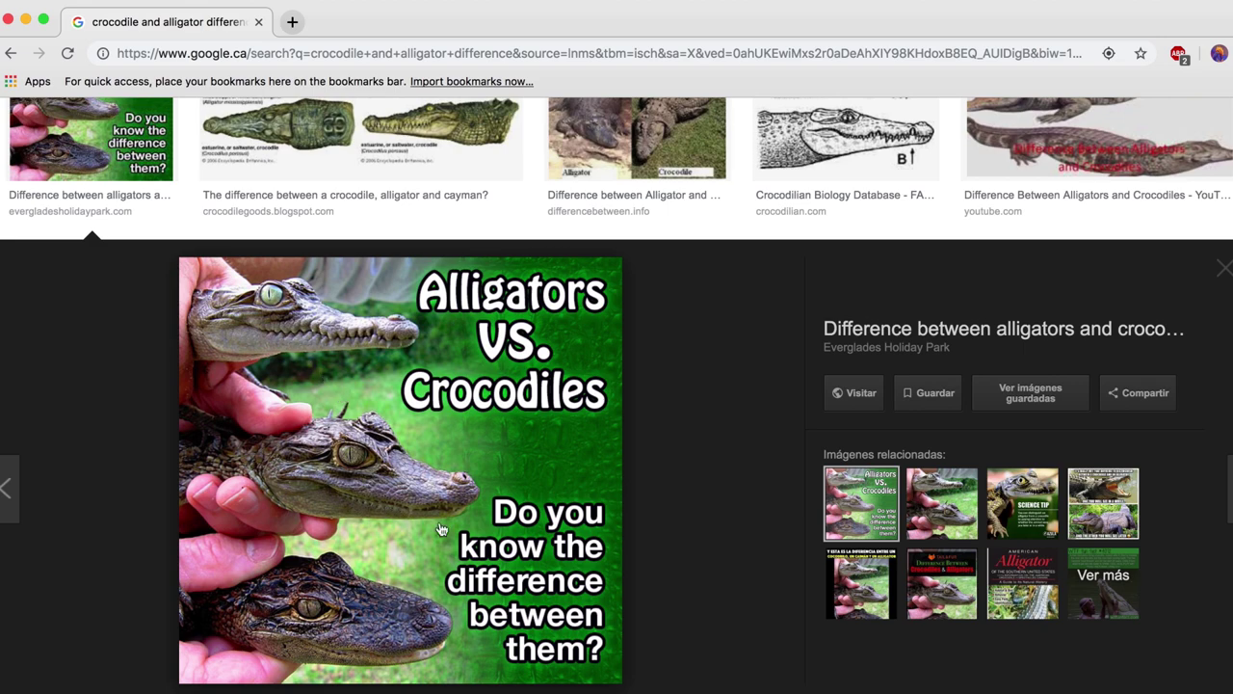
pyautogui.scroll(4, 594, 334)
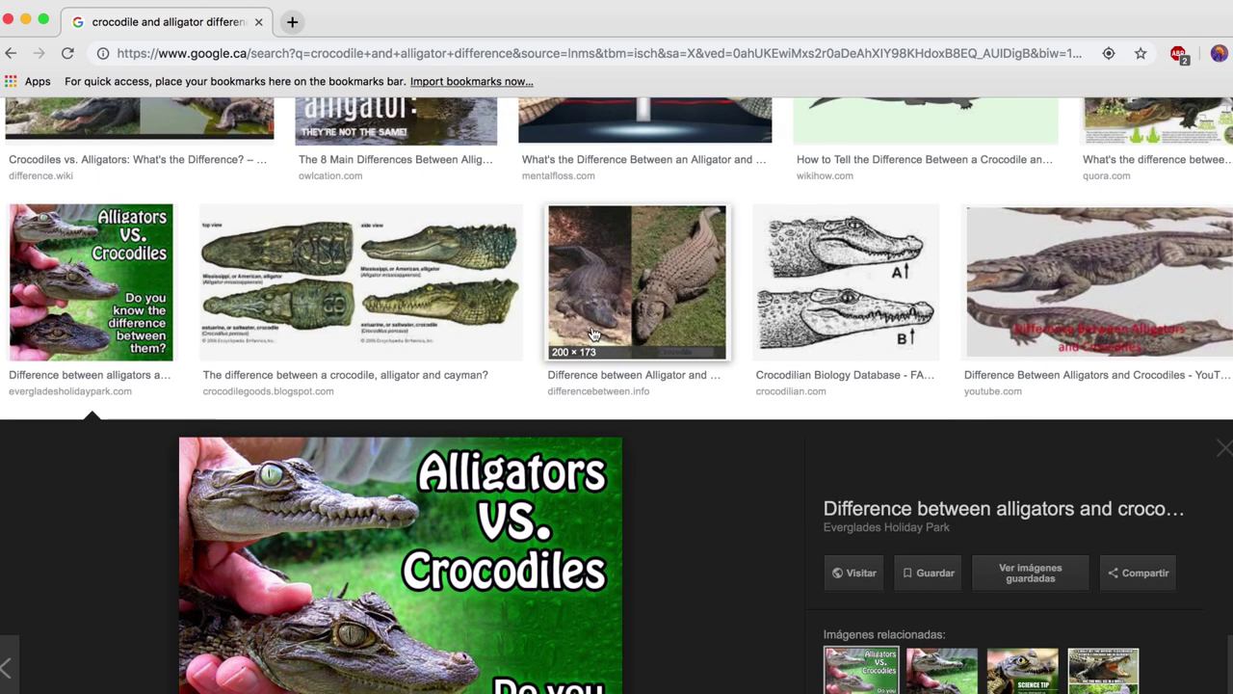
pyautogui.scroll(2, 937, 315)
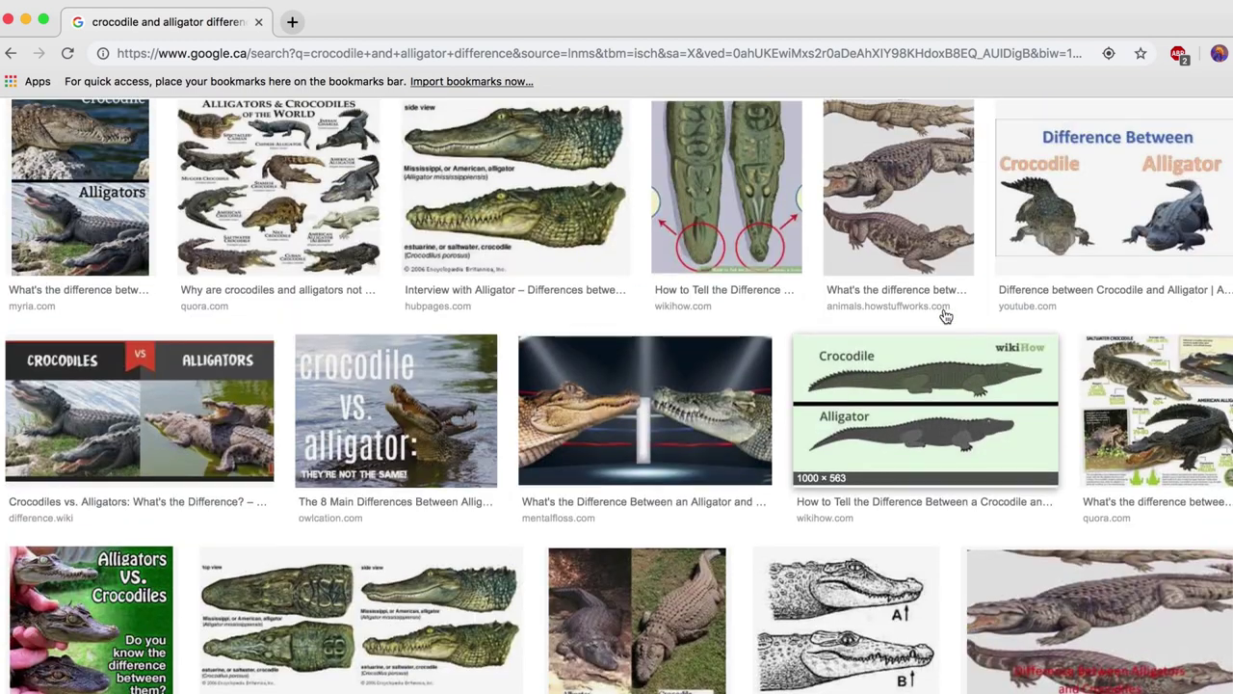
pyautogui.click(922, 404)
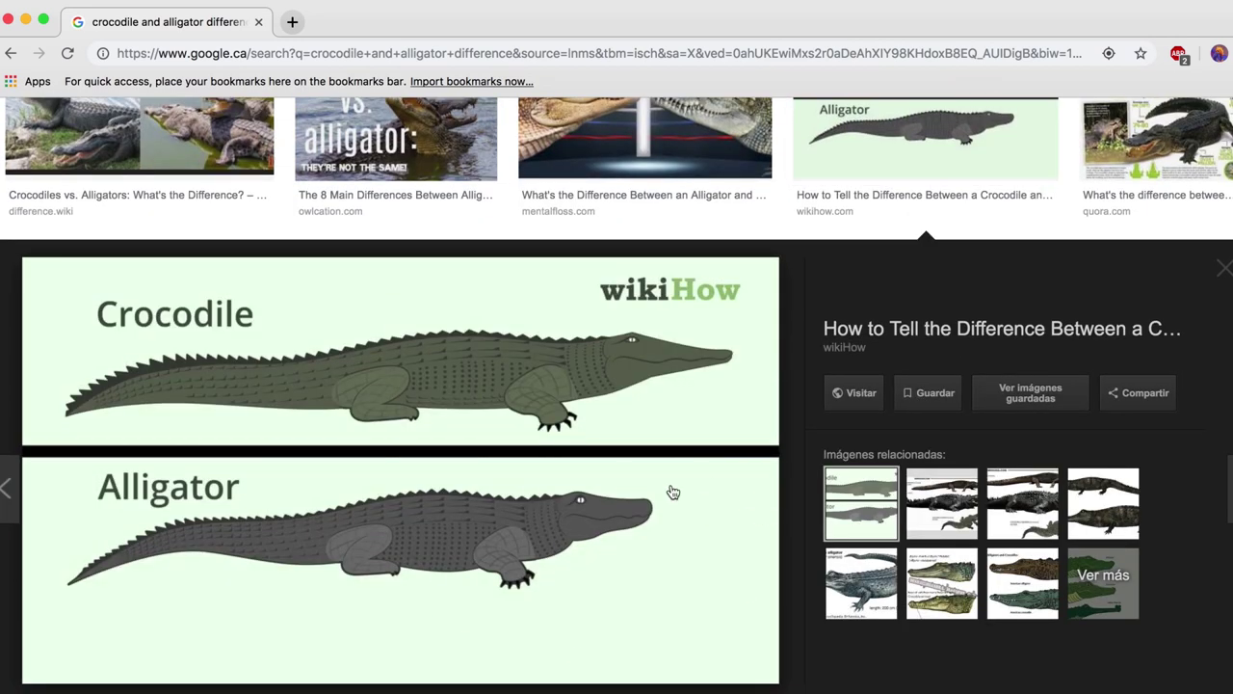
pyautogui.scroll(2, 906, 433)
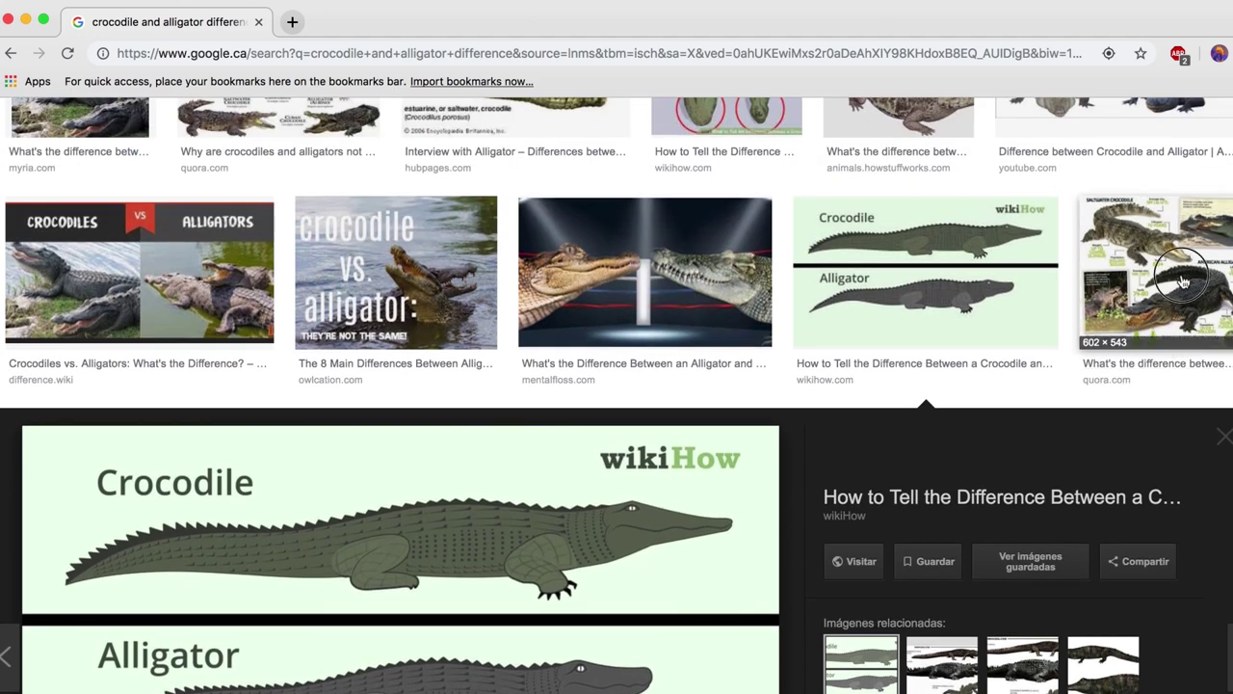
pyautogui.click(1184, 281)
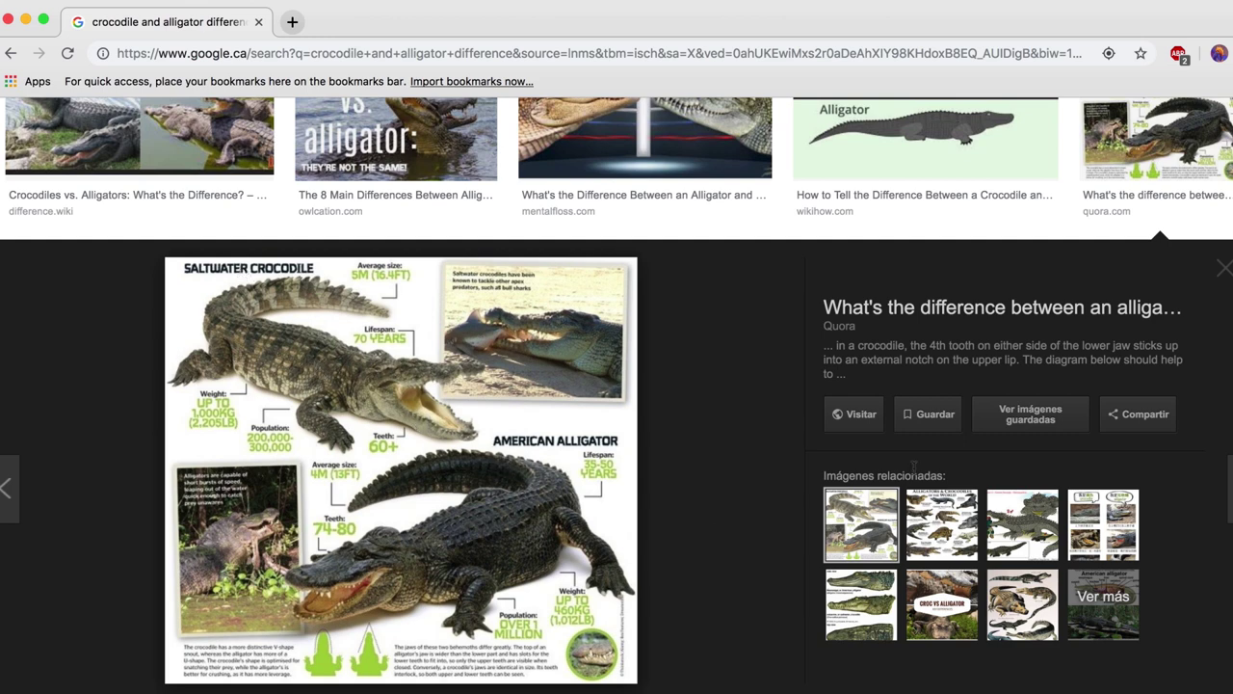
pyautogui.scroll(10, 545, 469)
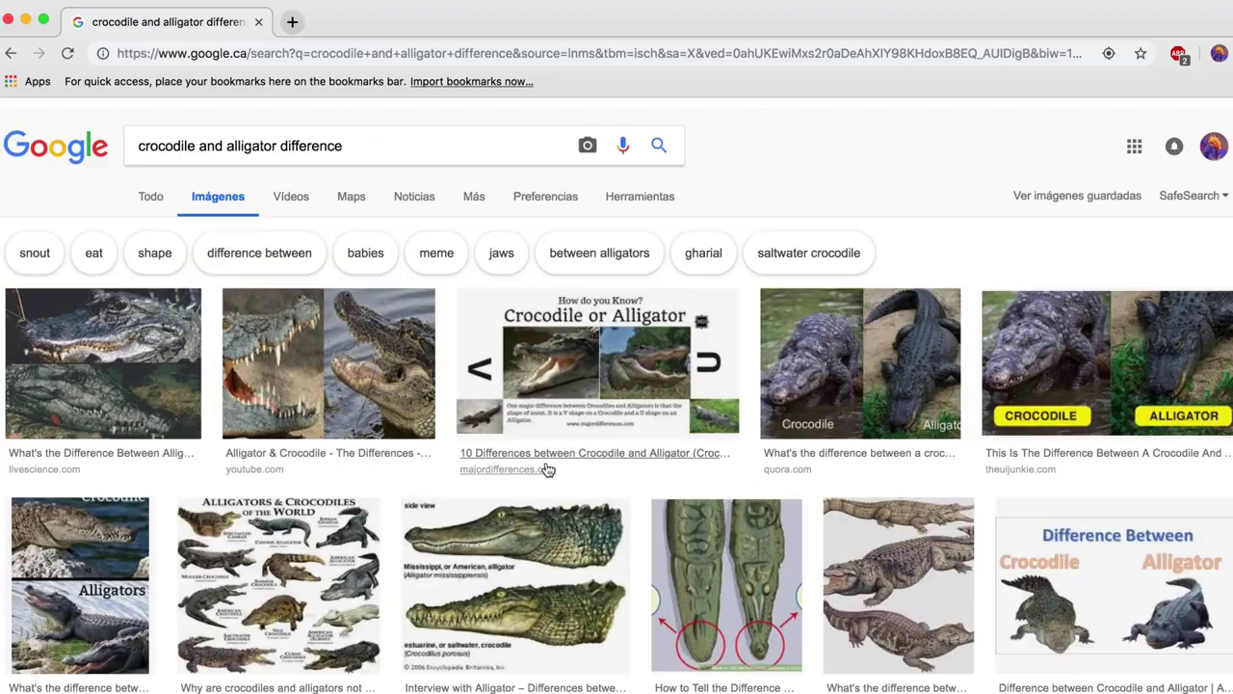
pyautogui.scroll(-15, 545, 469)
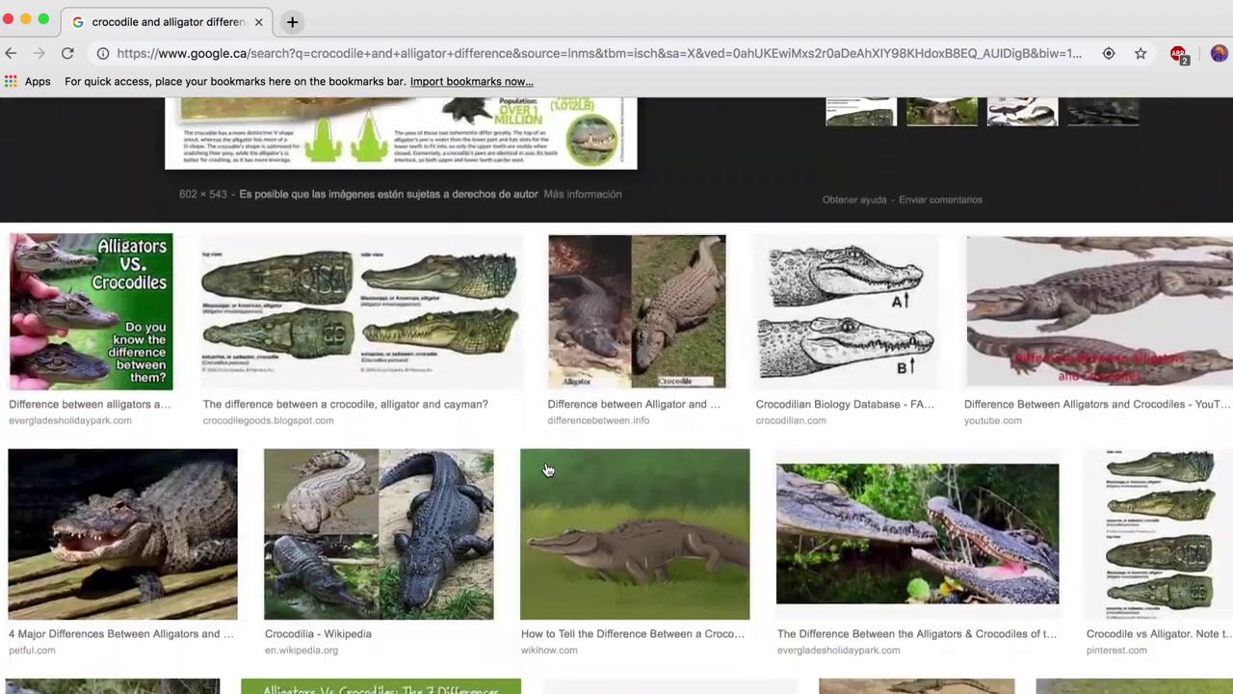
pyautogui.scroll(-5, 545, 469)
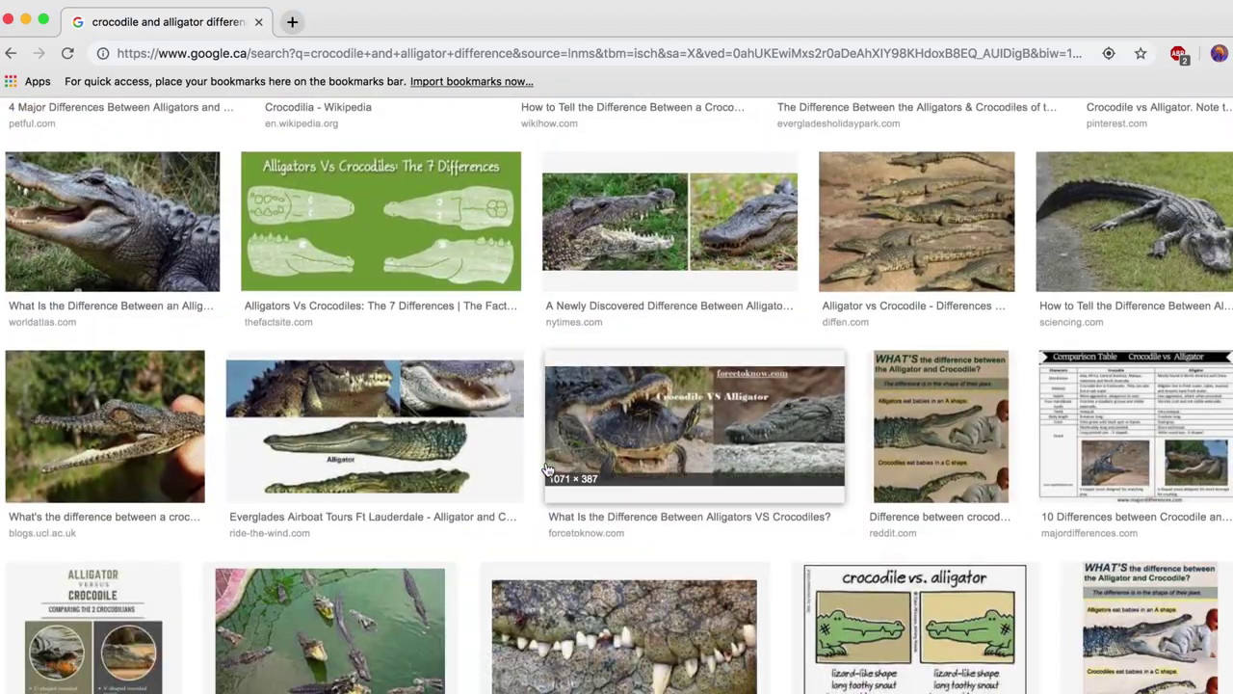
pyautogui.scroll(-5, 545, 470)
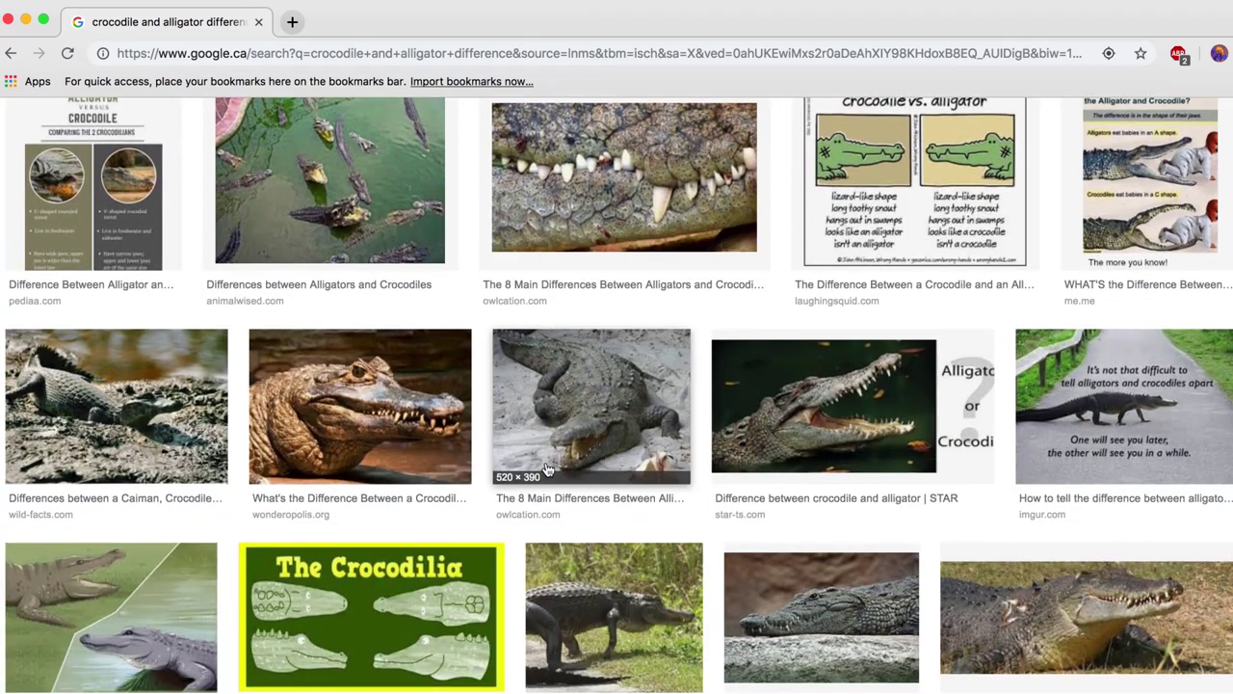
pyautogui.scroll(-3, 545, 470)
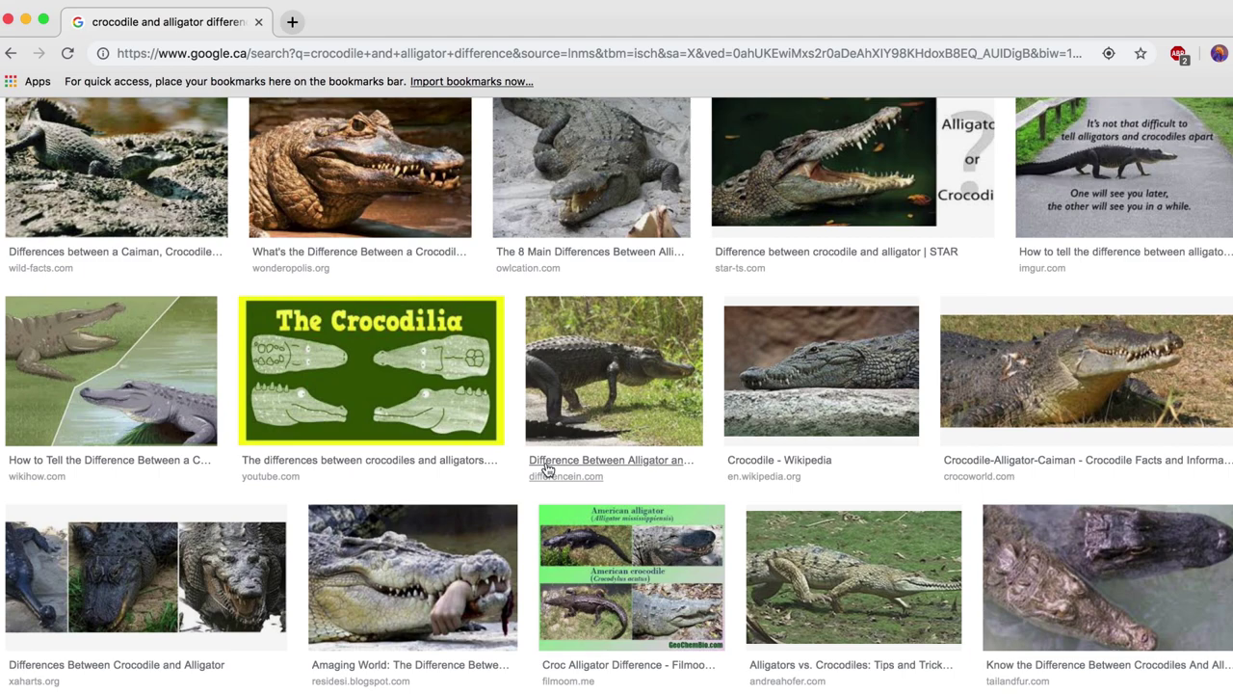
pyautogui.scroll(-5, 546, 469)
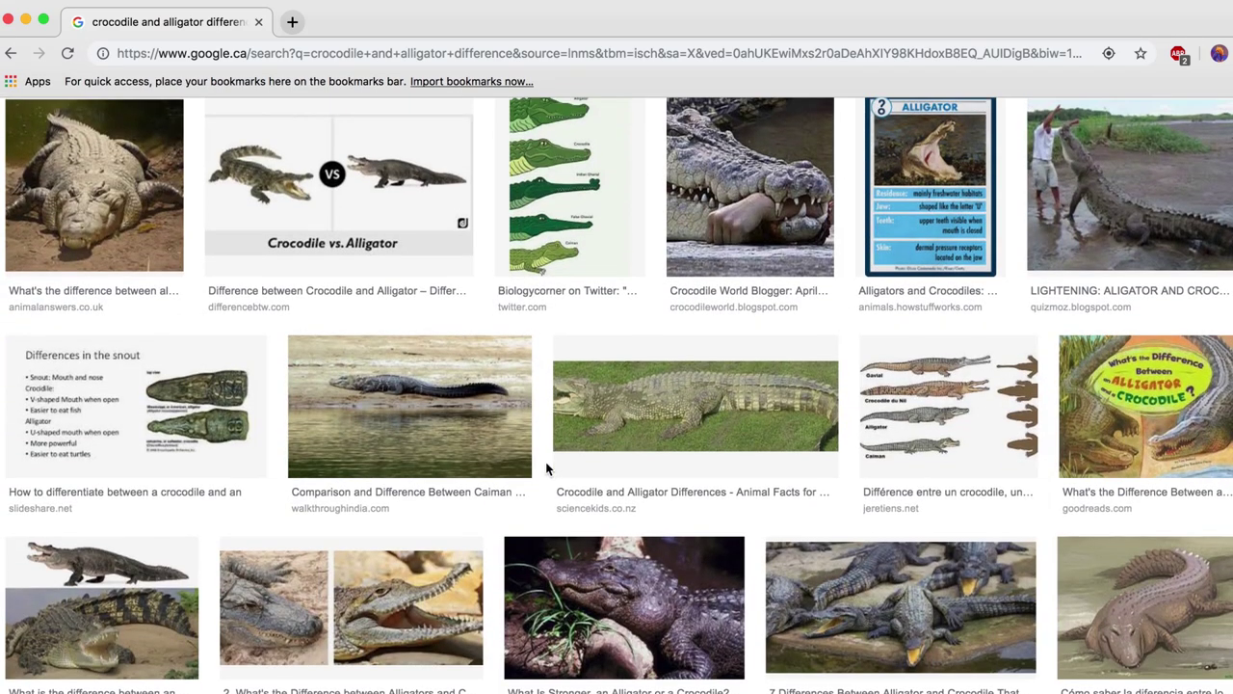
pyautogui.scroll(-5, 545, 462)
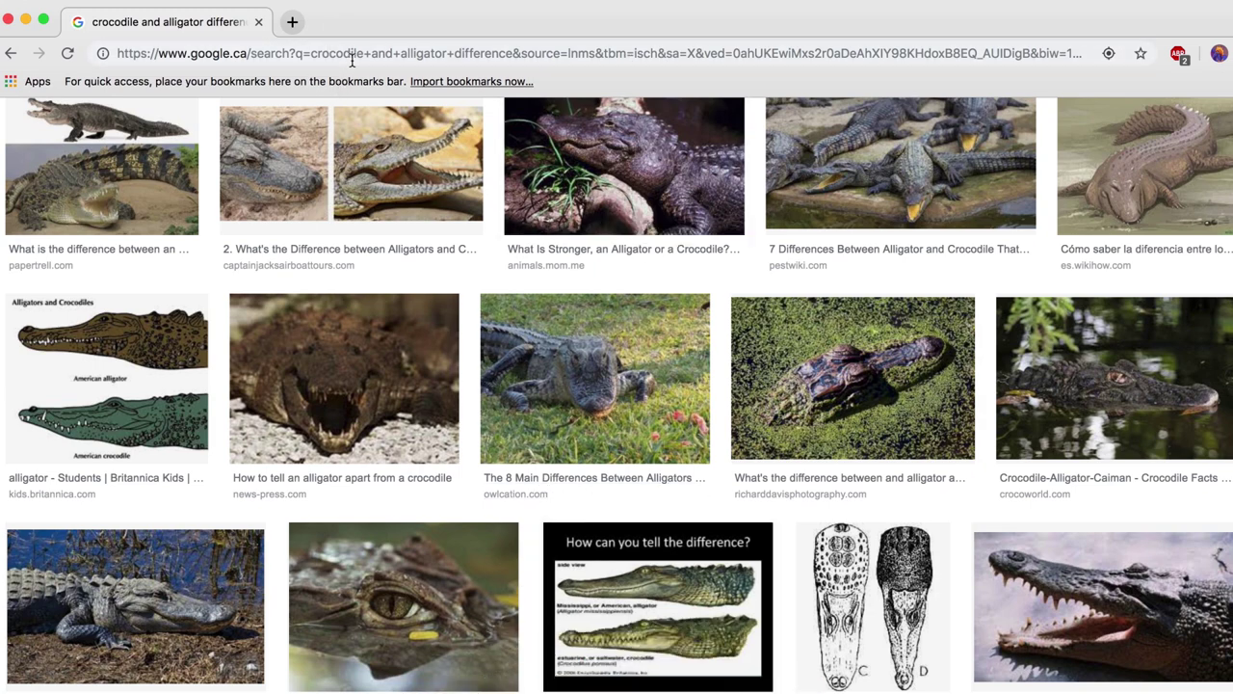
pyautogui.scroll(-4, 650, 414)
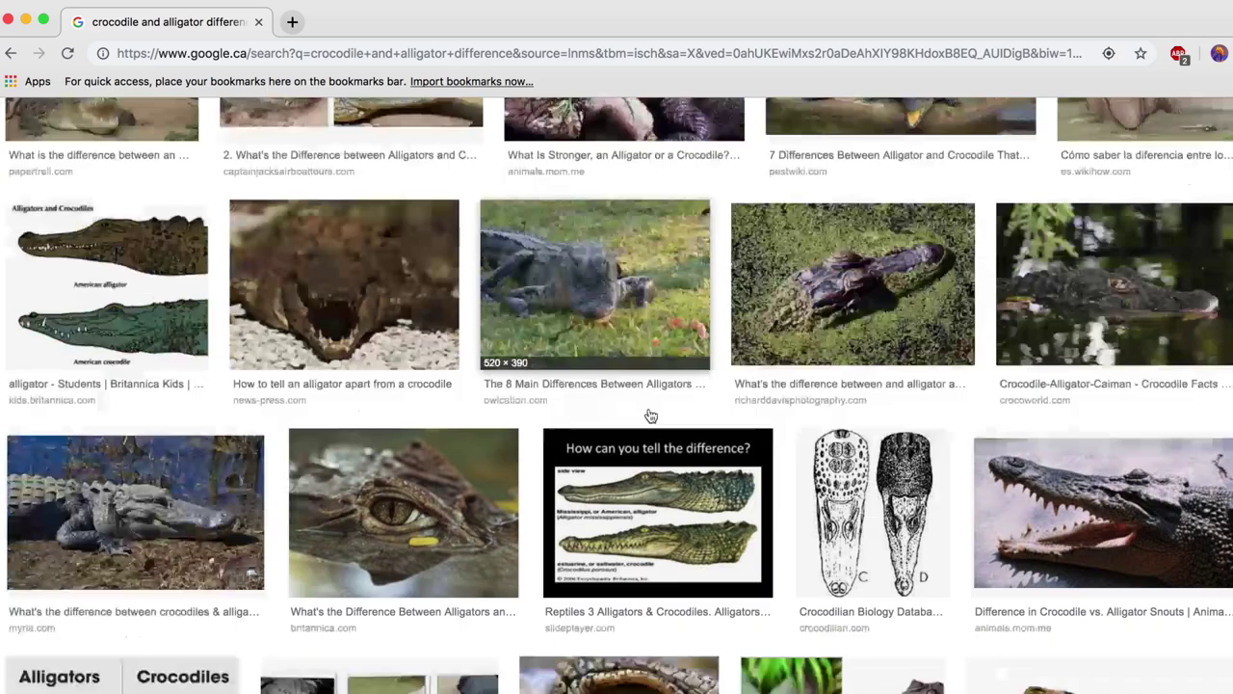
pyautogui.scroll(-1, 651, 414)
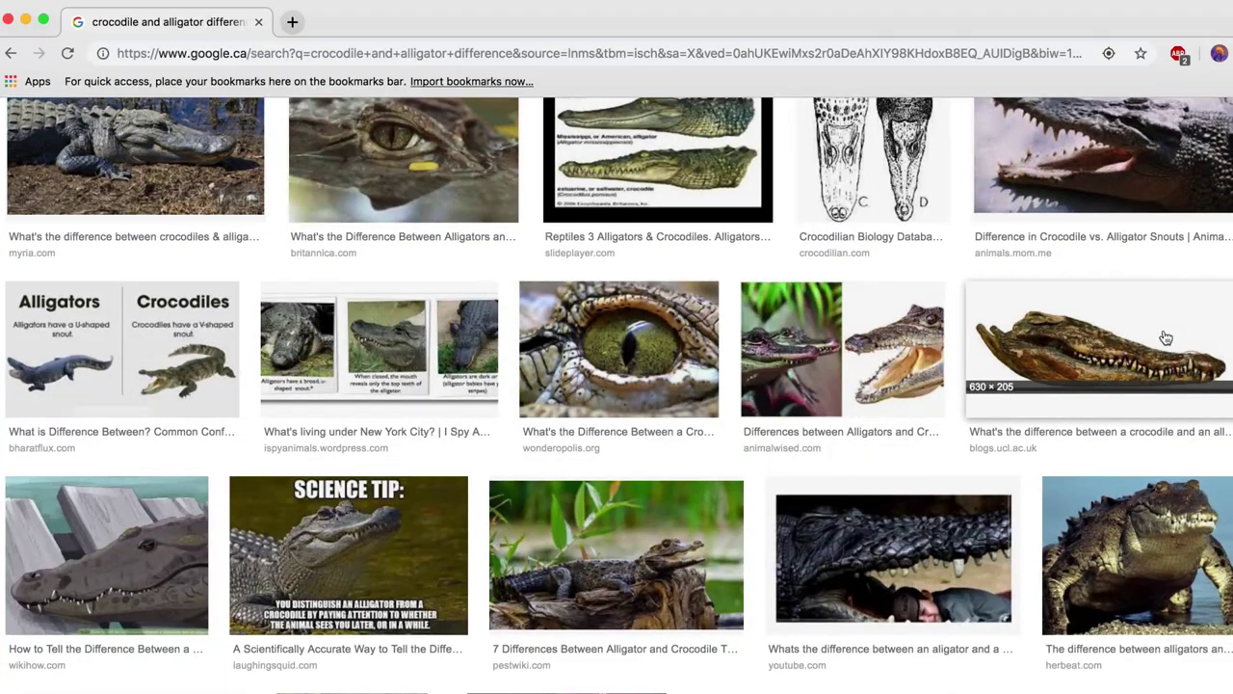
pyautogui.scroll(-2, 854, 322)
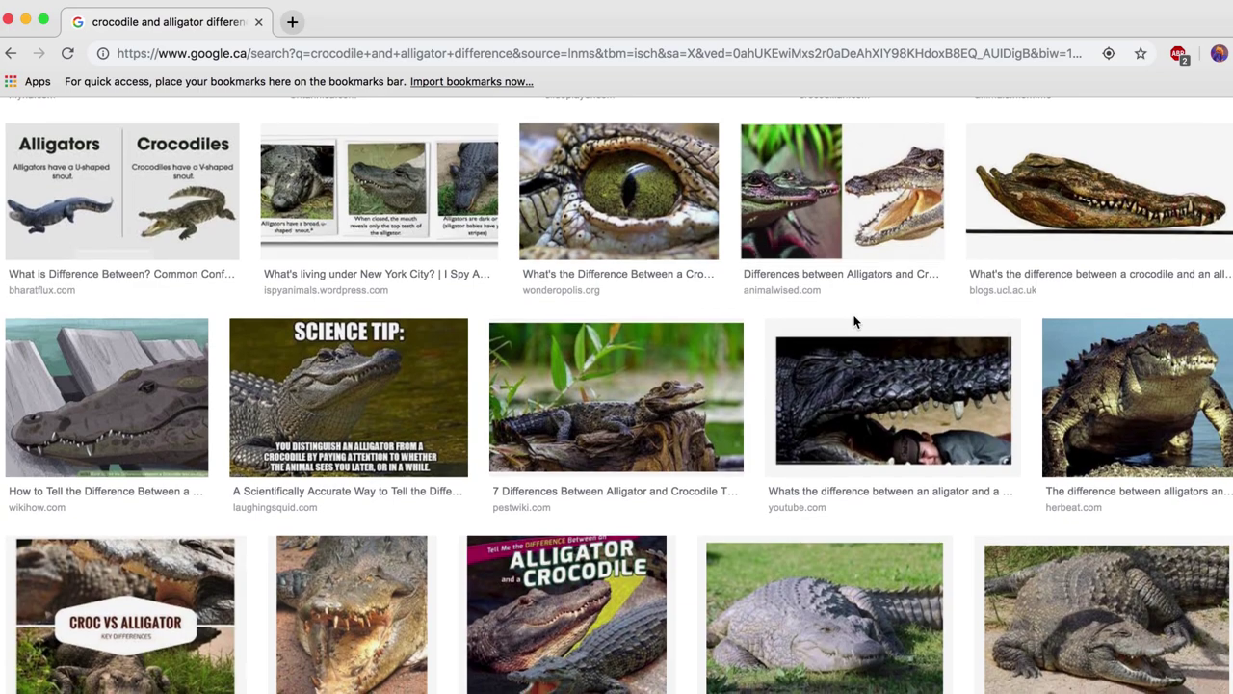
pyautogui.scroll(10, 853, 321)
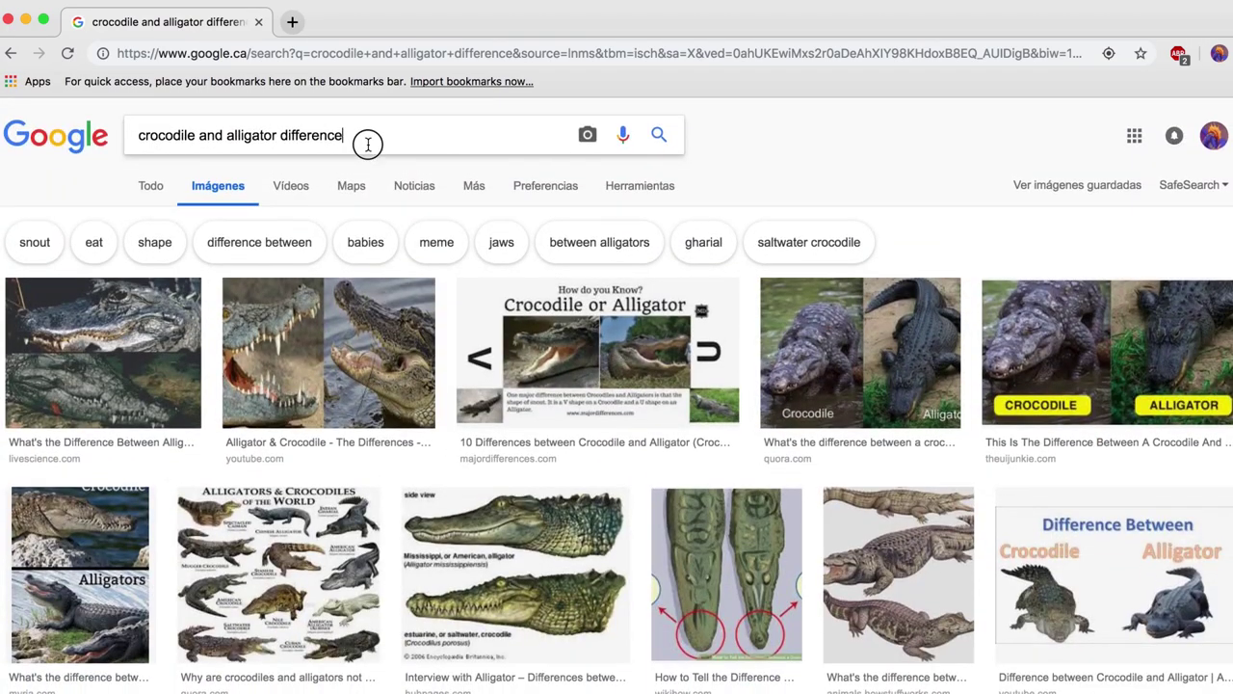
pyautogui.moveTo(369, 138); pyautogui.dragTo(196, 124)
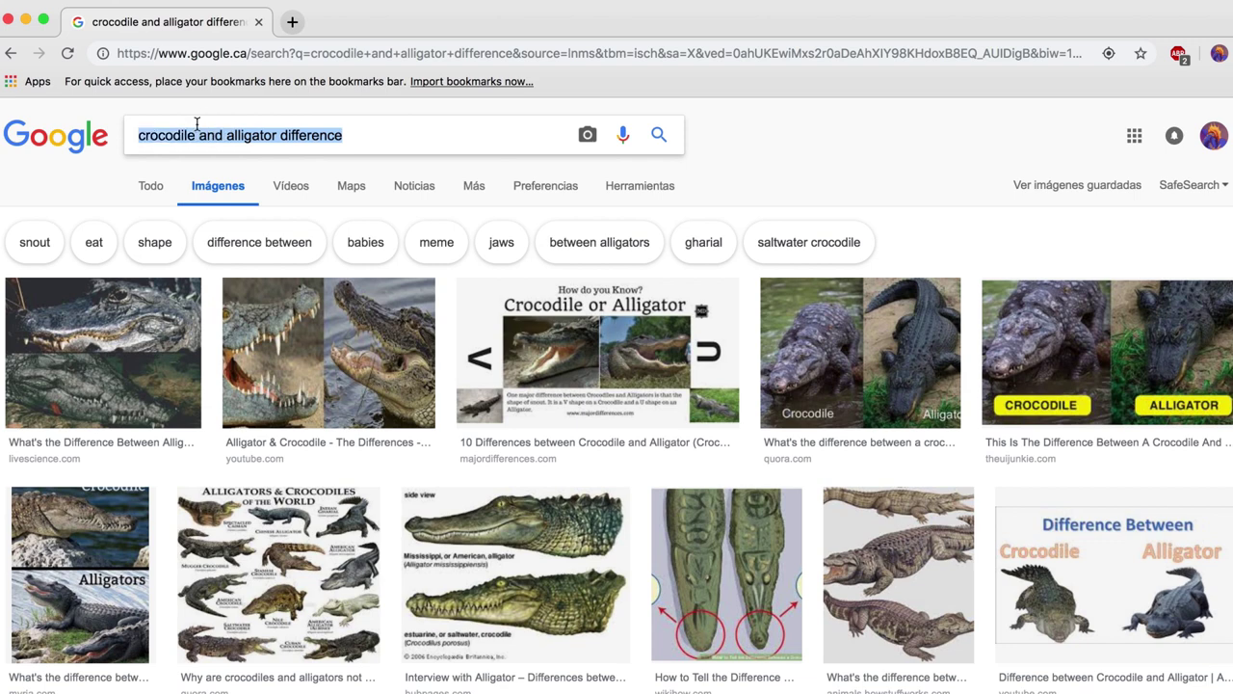
# Search Google Images for 'crocodile skull'.
pyautogui.write('skull')
pyautogui.press('Return')
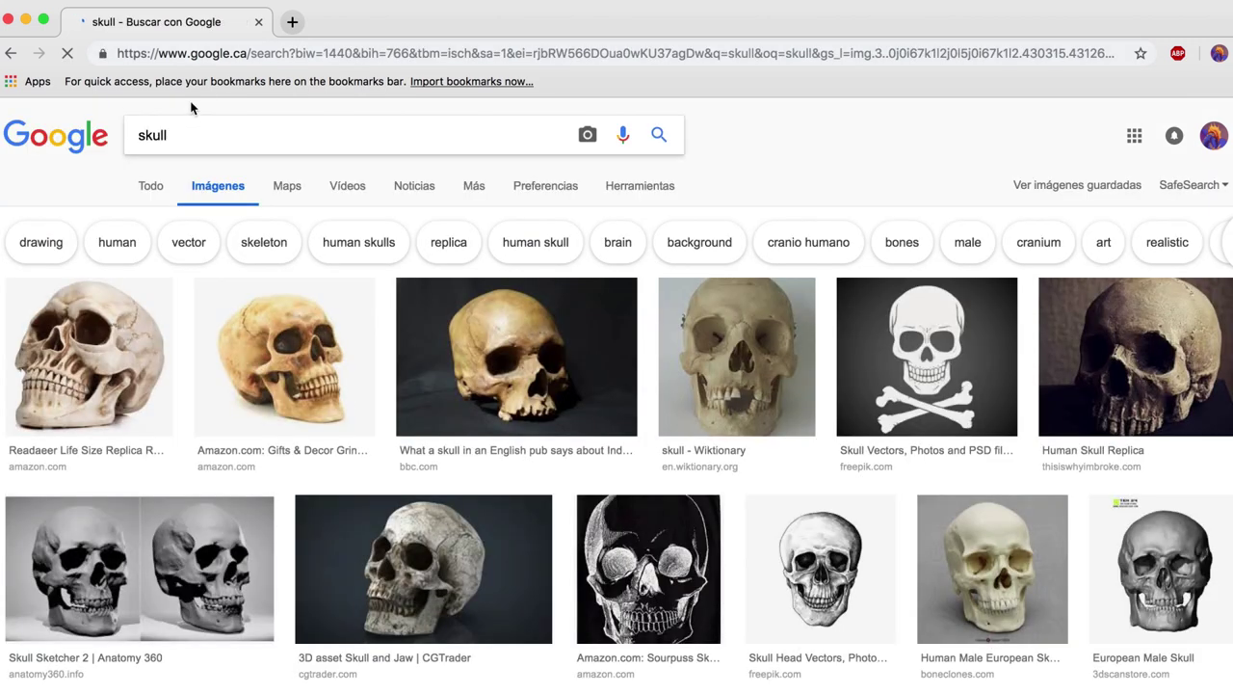
pyautogui.write('crocodile')
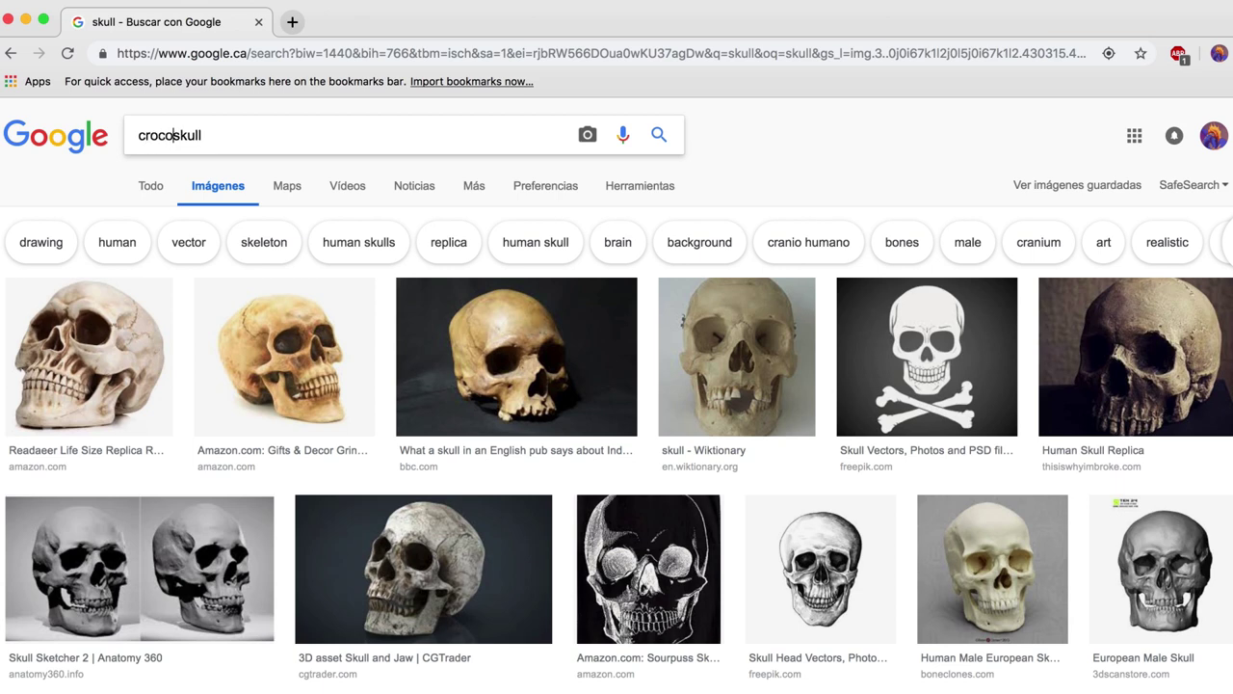
pyautogui.press('Return')
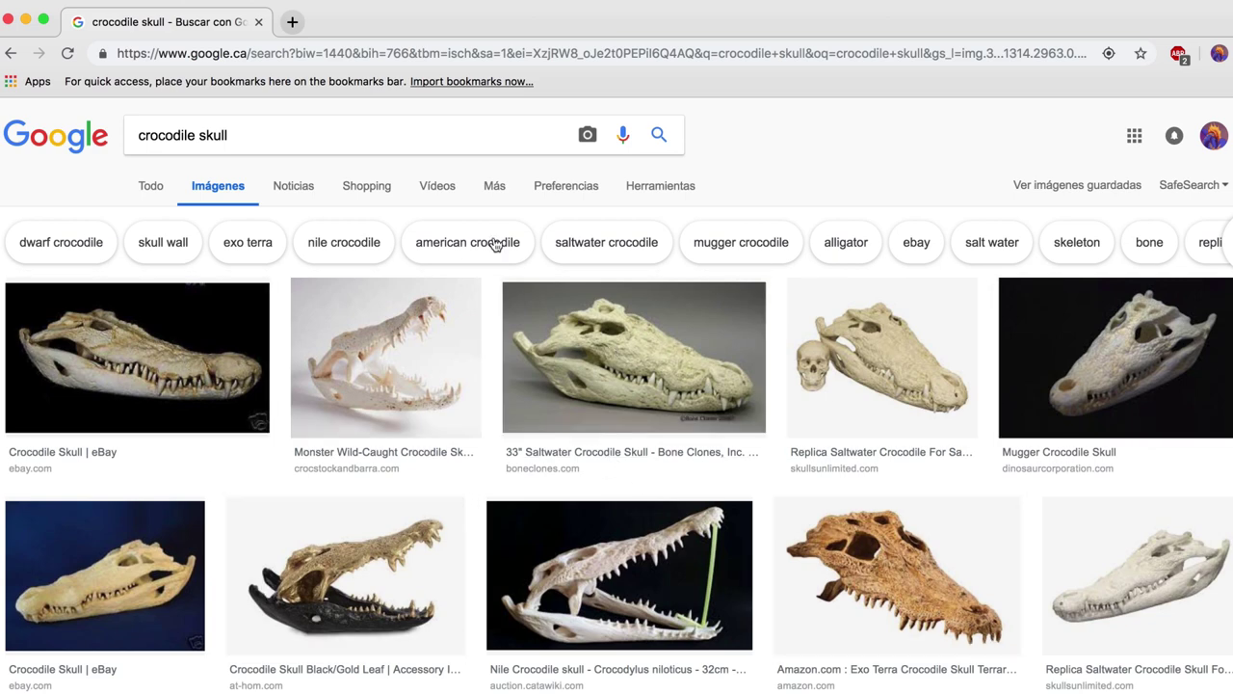
pyautogui.scroll(-3, 493, 241)
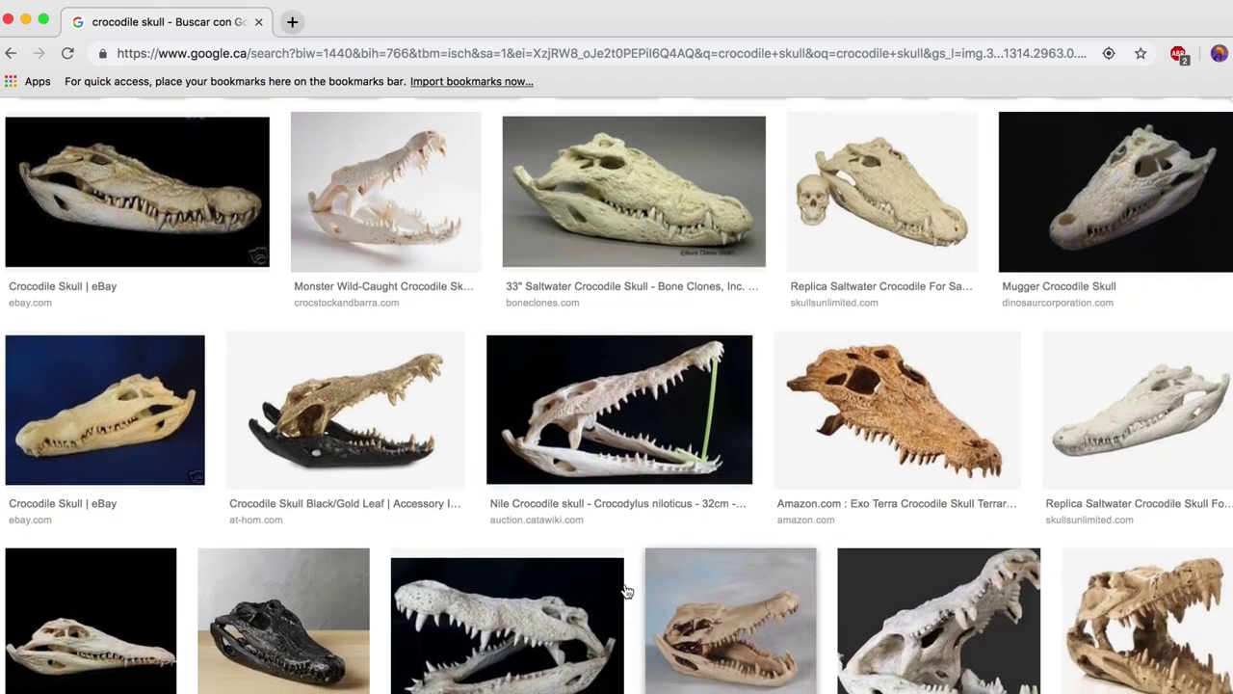
# Copy the large Nile crocodile skull image and return to Photoshop.
pyautogui.click(469, 610)
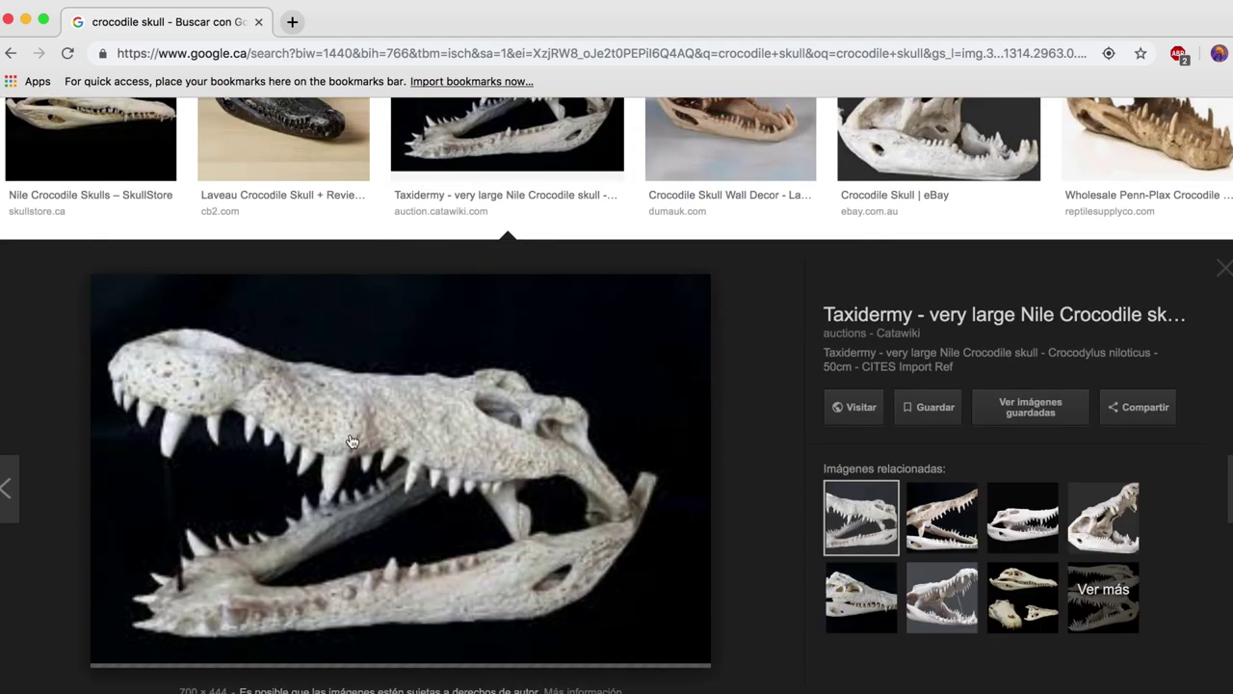
pyautogui.rightClick(352, 442)
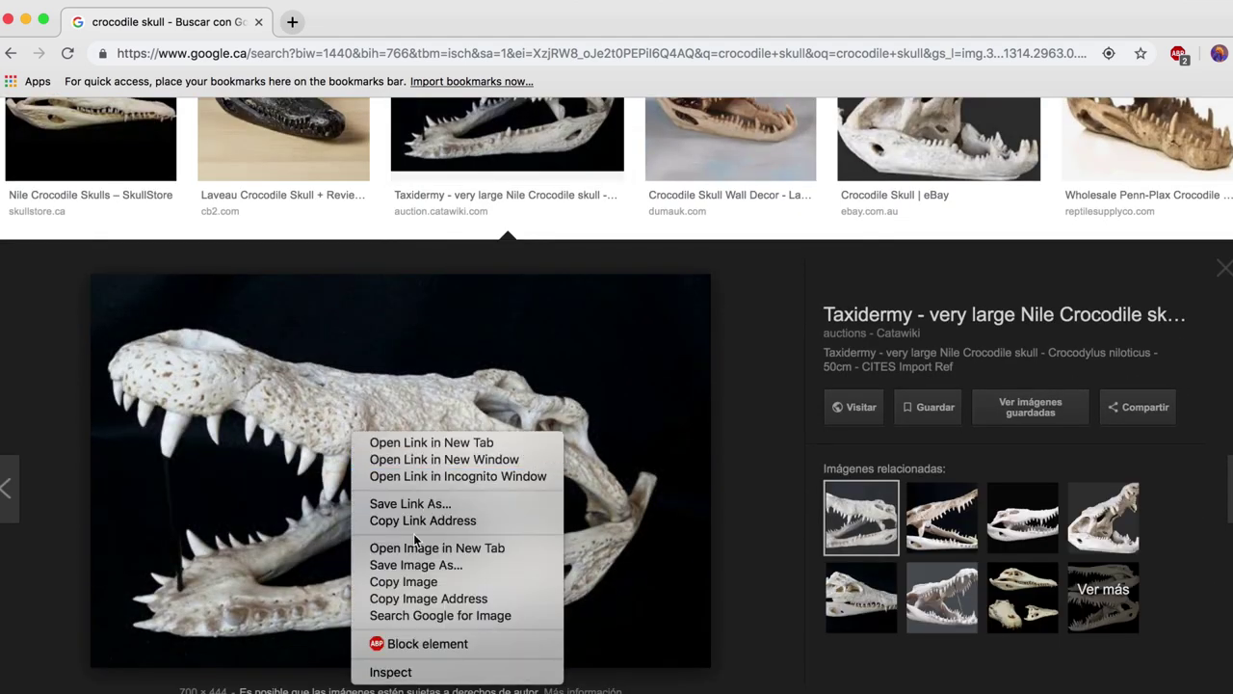
pyautogui.click(424, 581)
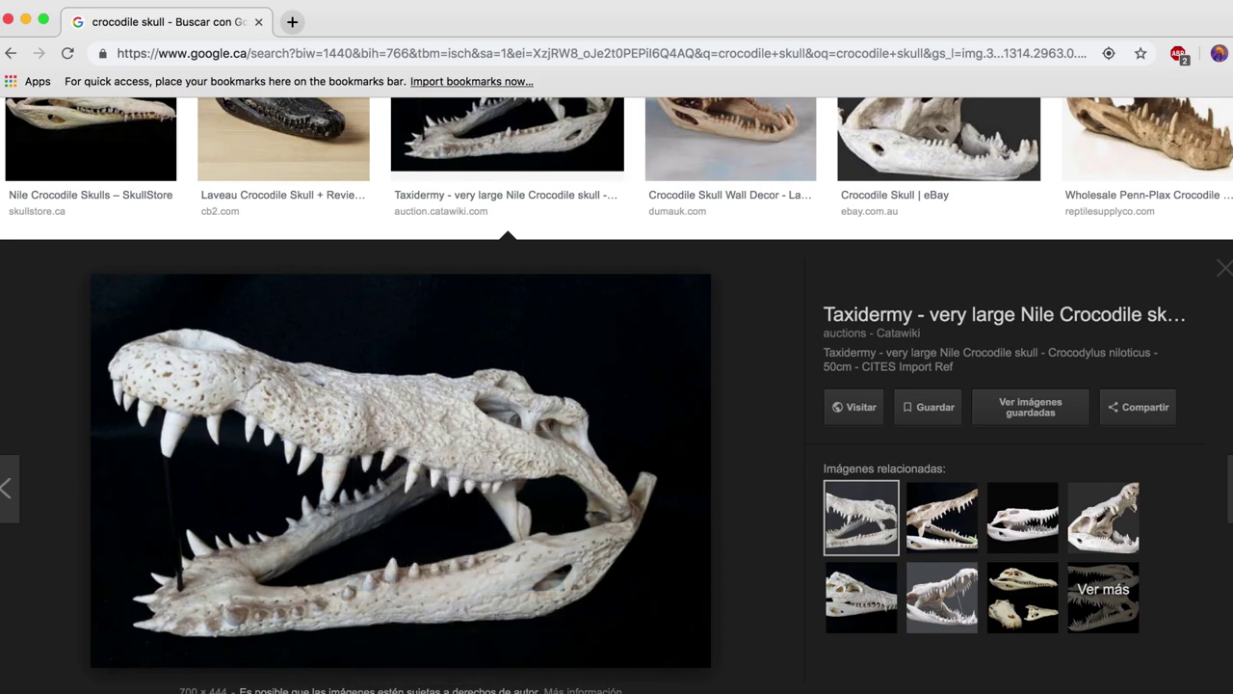
pyautogui.click(642, 679)
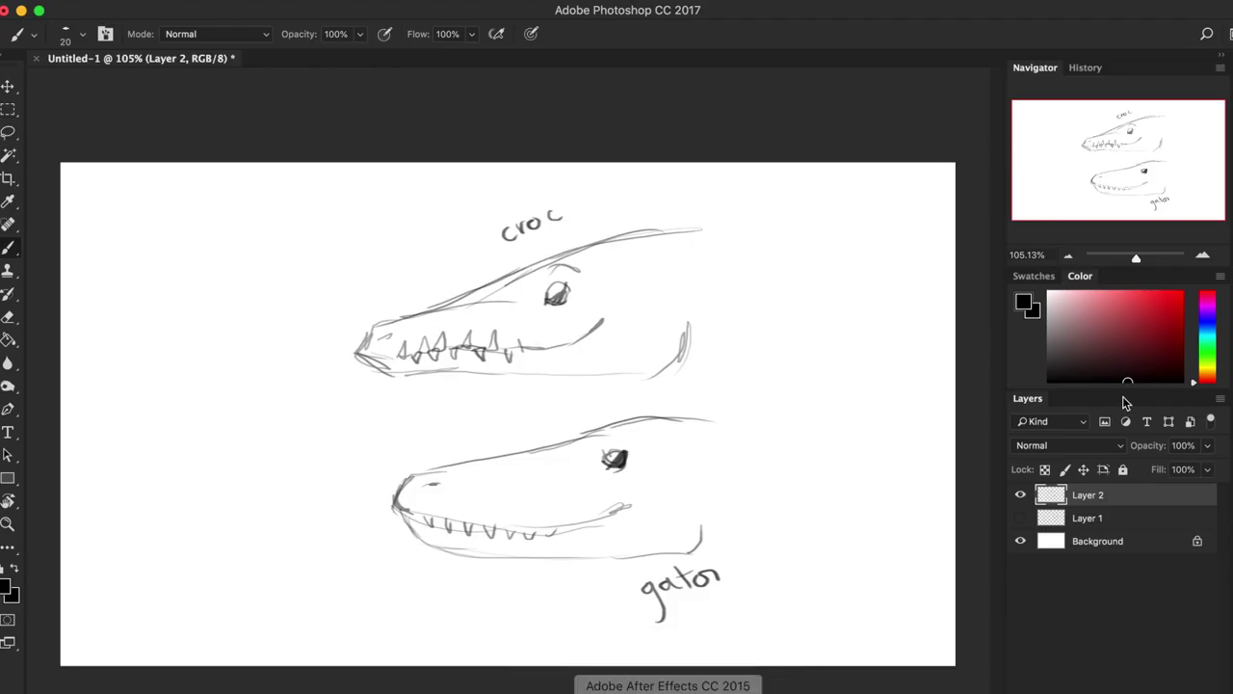
# Hide Layer 2 and paste the skull photo, scaled to about 136% at 32% opacity.
pyautogui.click(1021, 496)
pyautogui.press('super+v')
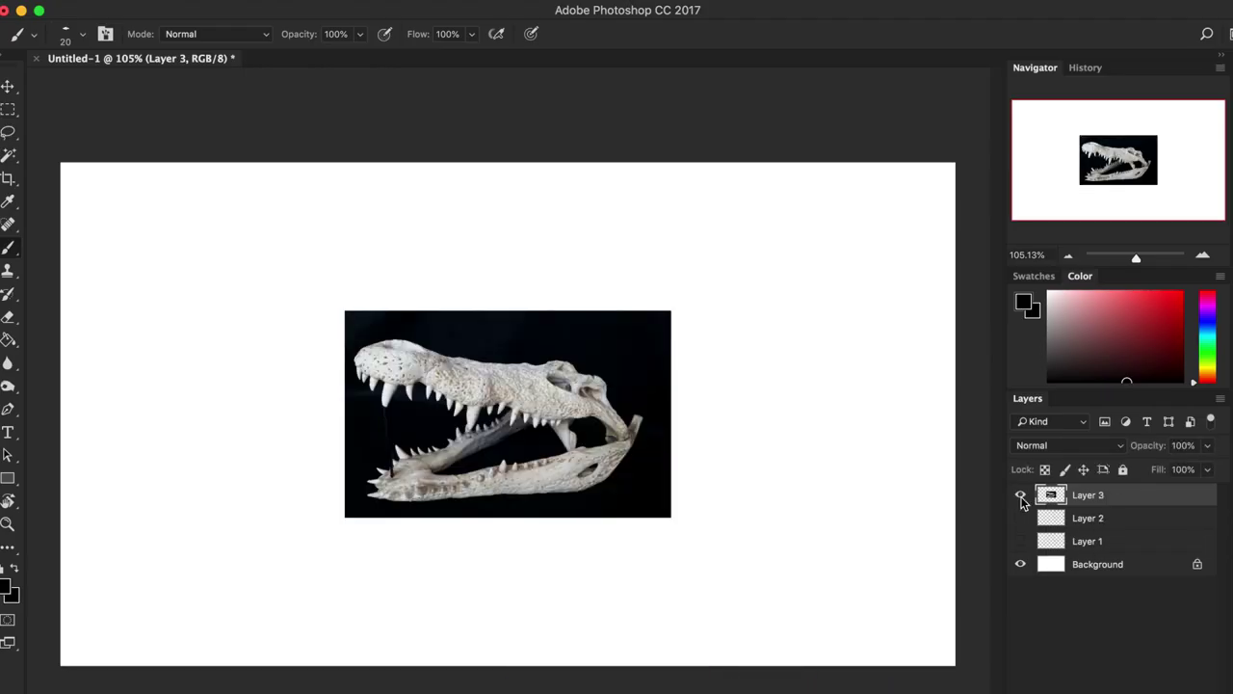
pyautogui.press('super+t')
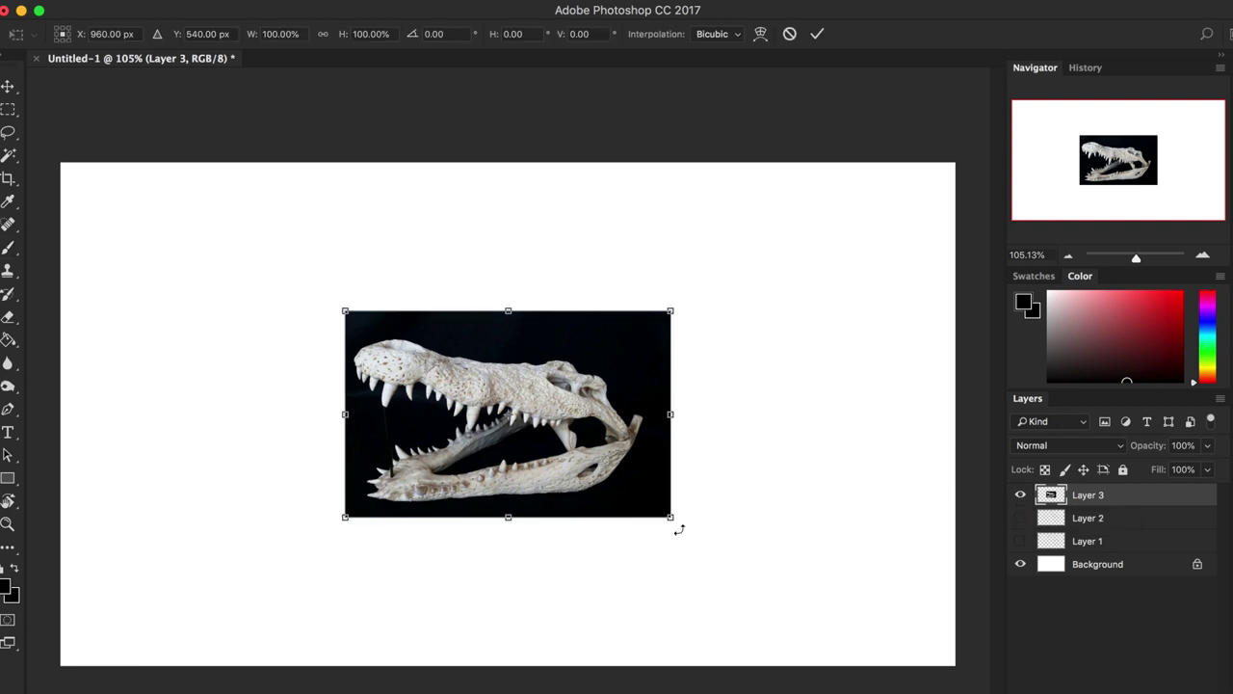
pyautogui.moveTo(673, 517); pyautogui.dragTo(788, 591)
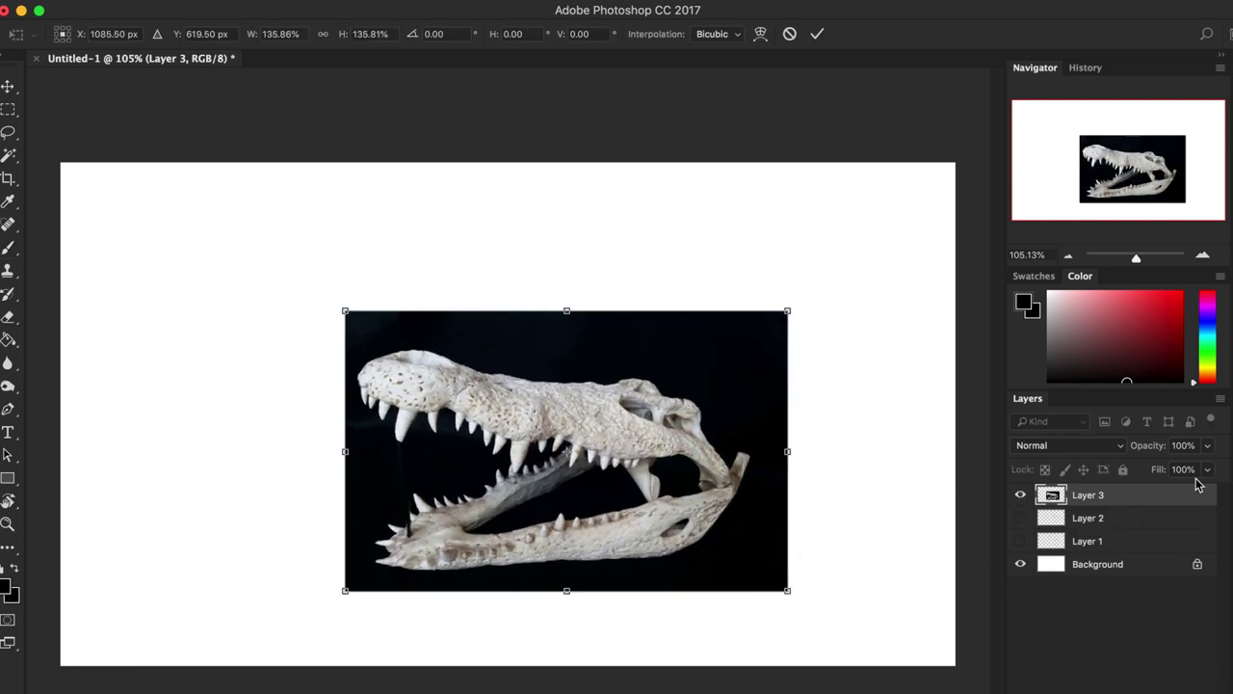
pyautogui.click(1208, 446)
pyautogui.click(1154, 470)
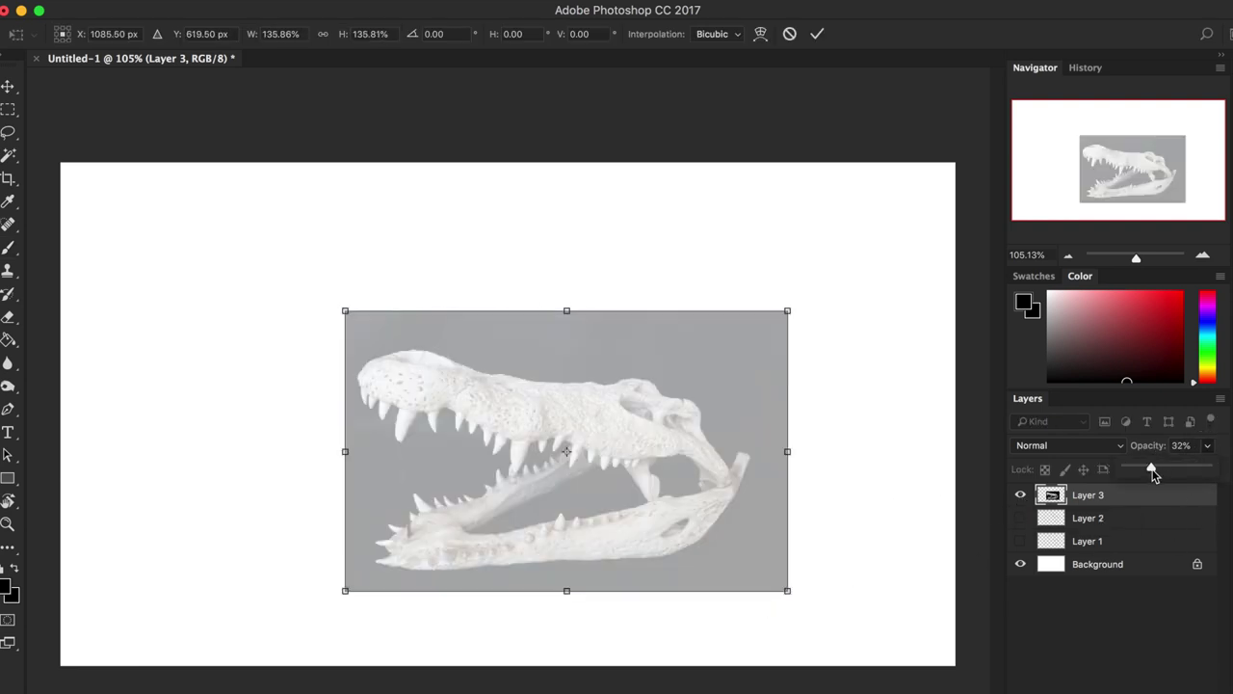
pyautogui.click(814, 33)
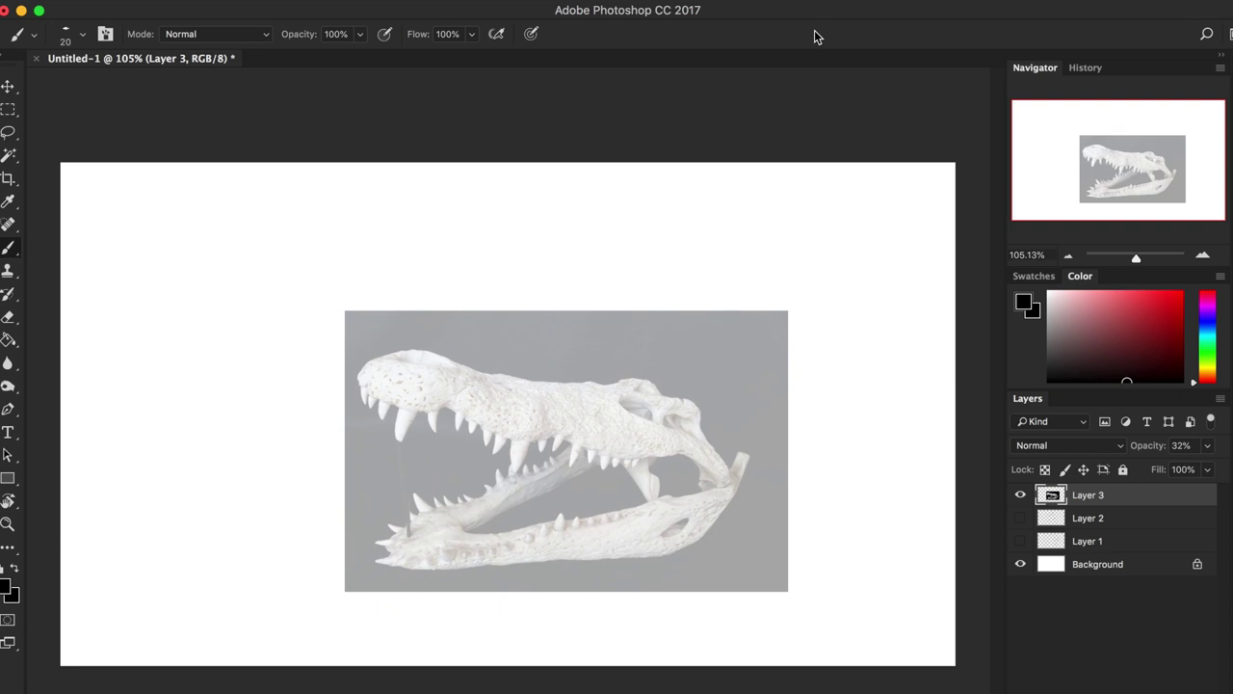
# Add an empty layer above the skull photo and zoom in on it.
pyautogui.press('alt+shift+super+n')
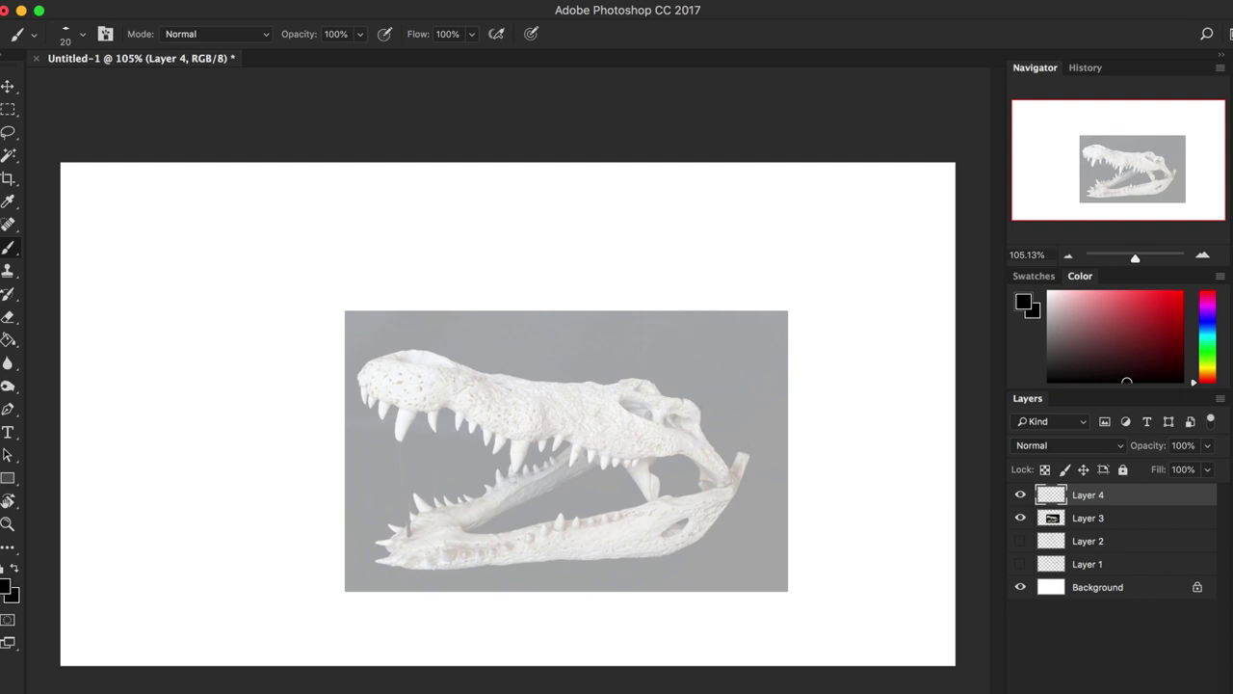
pyautogui.press('z')
pyautogui.moveTo(624, 462)
pyautogui.mouseDown()
pyautogui.moveTo(668, 449)
pyautogui.moveTo(699, 504)
pyautogui.moveTo(811, 413)
pyautogui.mouseUp()
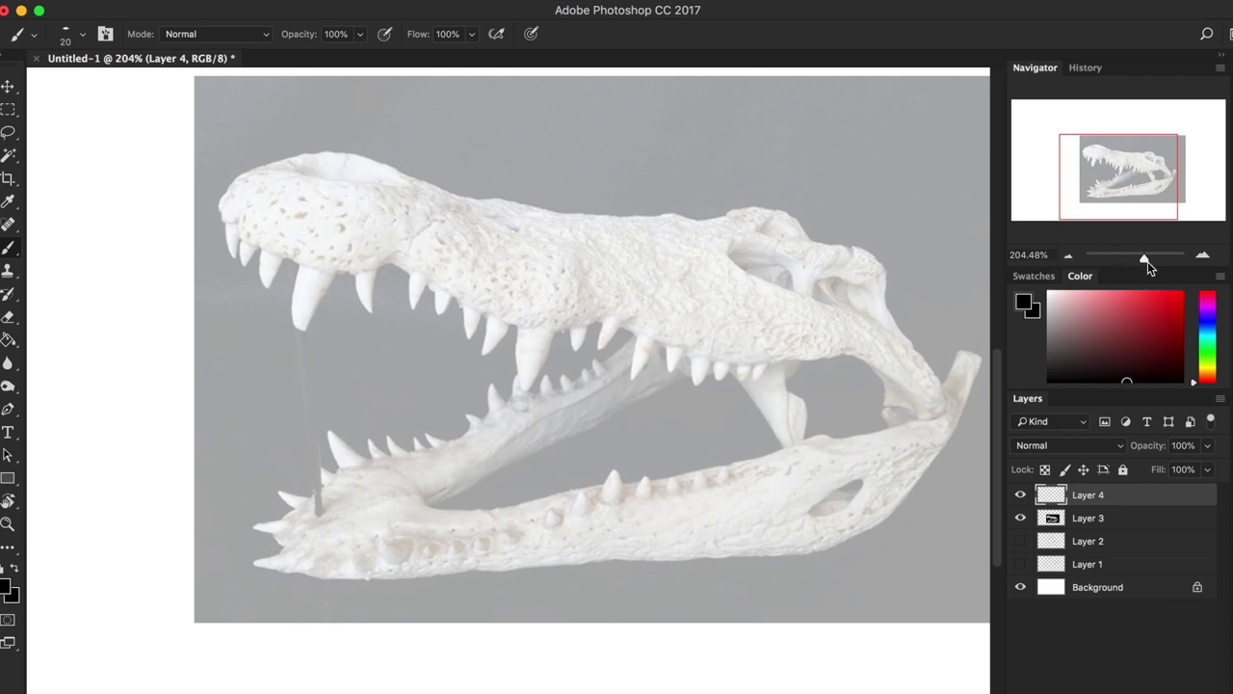
# Trace the top of the snout, the underside of the upper jaw and the brow around the eye.
pyautogui.moveTo(1147, 261); pyautogui.dragTo(1143, 260)
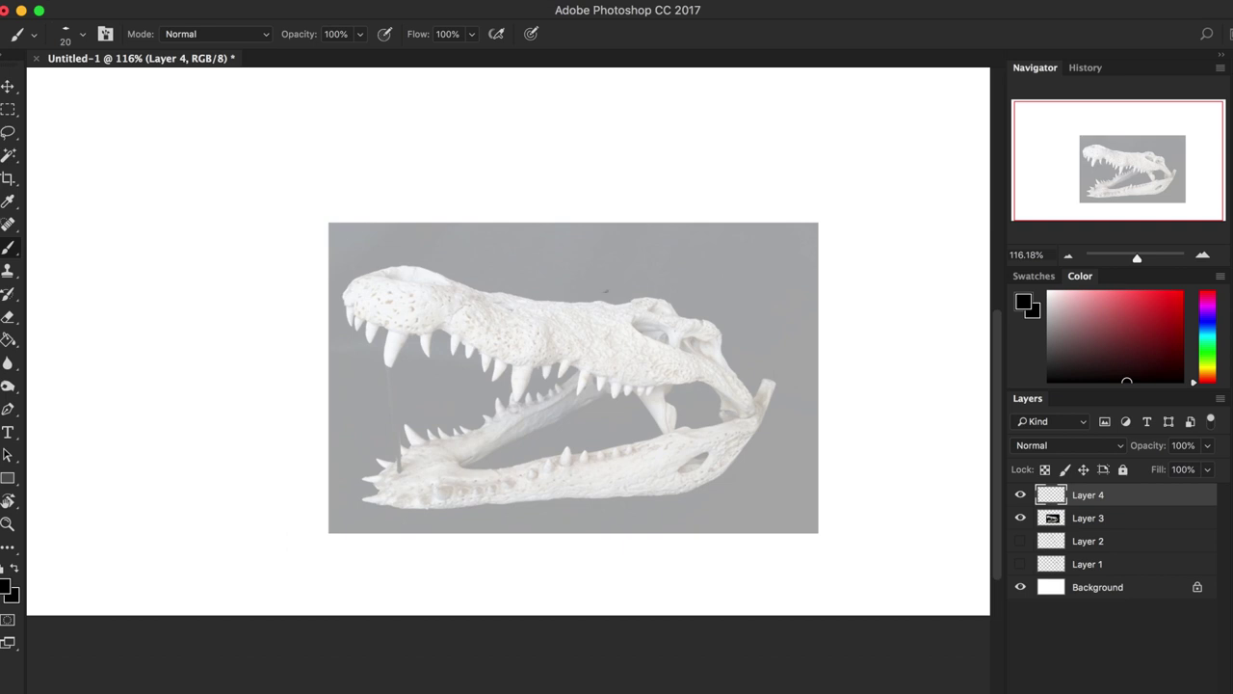
pyautogui.moveTo(584, 297)
pyautogui.mouseDown()
pyautogui.moveTo(644, 289)
pyautogui.moveTo(650, 307)
pyautogui.moveTo(695, 332)
pyautogui.moveTo(616, 316)
pyautogui.moveTo(669, 335)
pyautogui.moveTo(641, 324)
pyautogui.moveTo(668, 338)
pyautogui.mouseUp()
pyautogui.moveTo(596, 301)
pyautogui.mouseDown()
pyautogui.moveTo(436, 255)
pyautogui.moveTo(397, 256)
pyautogui.moveTo(364, 275)
pyautogui.moveTo(323, 327)
pyautogui.moveTo(323, 346)
pyautogui.moveTo(346, 326)
pyautogui.moveTo(379, 324)
pyautogui.moveTo(600, 377)
pyautogui.moveTo(647, 396)
pyautogui.moveTo(661, 429)
pyautogui.mouseUp()
pyautogui.moveTo(592, 380)
pyautogui.mouseDown()
pyautogui.moveTo(646, 397)
pyautogui.moveTo(648, 433)
pyautogui.moveTo(632, 404)
pyautogui.moveTo(636, 426)
pyautogui.moveTo(674, 404)
pyautogui.moveTo(702, 416)
pyautogui.mouseUp()
pyautogui.moveTo(638, 395)
pyautogui.mouseDown()
pyautogui.moveTo(629, 441)
pyautogui.moveTo(694, 426)
pyautogui.mouseUp()
pyautogui.moveTo(680, 314); pyautogui.dragTo(626, 279)
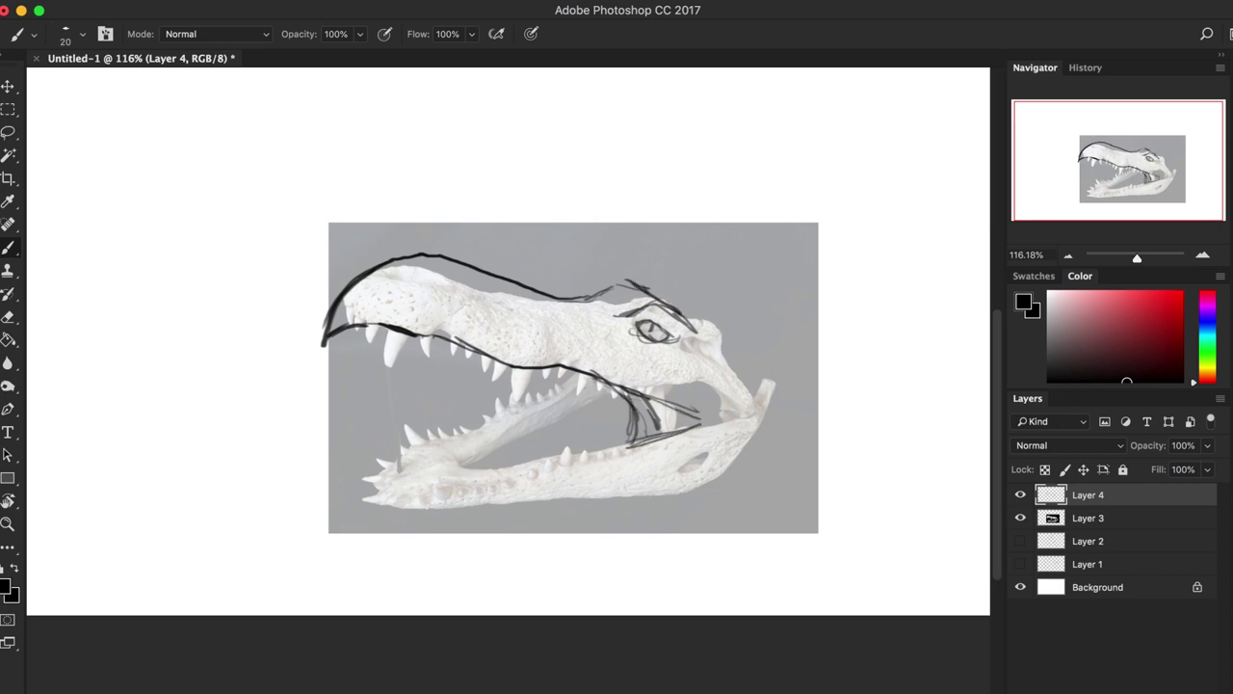
# Trace the snout tip details and the row of upper teeth, starting with the front fang.
pyautogui.moveTo(390, 280)
pyautogui.mouseDown()
pyautogui.moveTo(428, 278)
pyautogui.moveTo(401, 279)
pyautogui.mouseUp()
pyautogui.moveTo(386, 329)
pyautogui.mouseDown()
pyautogui.moveTo(387, 362)
pyautogui.moveTo(406, 335)
pyautogui.moveTo(378, 344)
pyautogui.moveTo(424, 352)
pyautogui.moveTo(439, 335)
pyautogui.moveTo(455, 362)
pyautogui.mouseUp()
pyautogui.moveTo(455, 361)
pyautogui.mouseDown()
pyautogui.moveTo(460, 341)
pyautogui.moveTo(467, 363)
pyautogui.mouseUp()
pyautogui.moveTo(467, 363)
pyautogui.mouseDown()
pyautogui.moveTo(475, 352)
pyautogui.moveTo(485, 378)
pyautogui.mouseUp()
pyautogui.moveTo(486, 378)
pyautogui.mouseDown()
pyautogui.moveTo(496, 361)
pyautogui.moveTo(513, 400)
pyautogui.moveTo(529, 365)
pyautogui.moveTo(499, 383)
pyautogui.moveTo(508, 365)
pyautogui.moveTo(578, 390)
pyautogui.moveTo(594, 381)
pyautogui.moveTo(598, 394)
pyautogui.mouseUp()
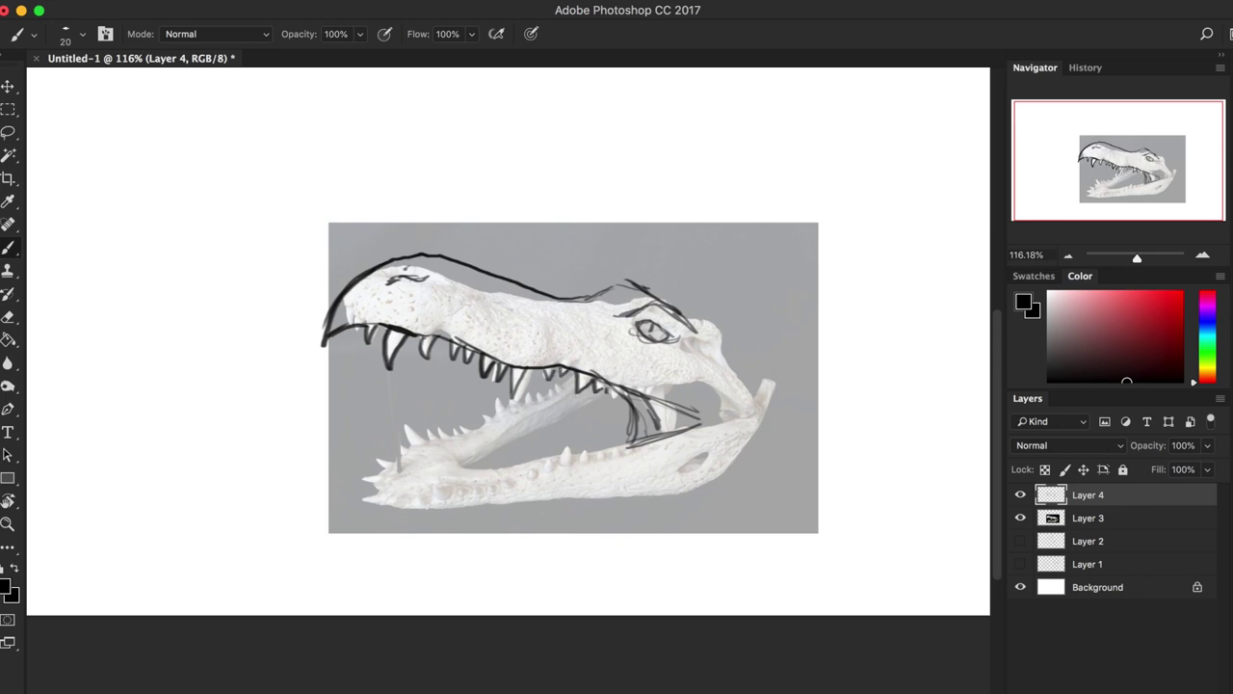
# Refine the eye edge, sketch the nostril, and add texture lines along the upper snout.
pyautogui.moveTo(646, 321)
pyautogui.mouseDown()
pyautogui.moveTo(635, 335)
pyautogui.moveTo(675, 339)
pyautogui.moveTo(728, 320)
pyautogui.moveTo(726, 361)
pyautogui.moveTo(744, 376)
pyautogui.moveTo(721, 370)
pyautogui.mouseUp()
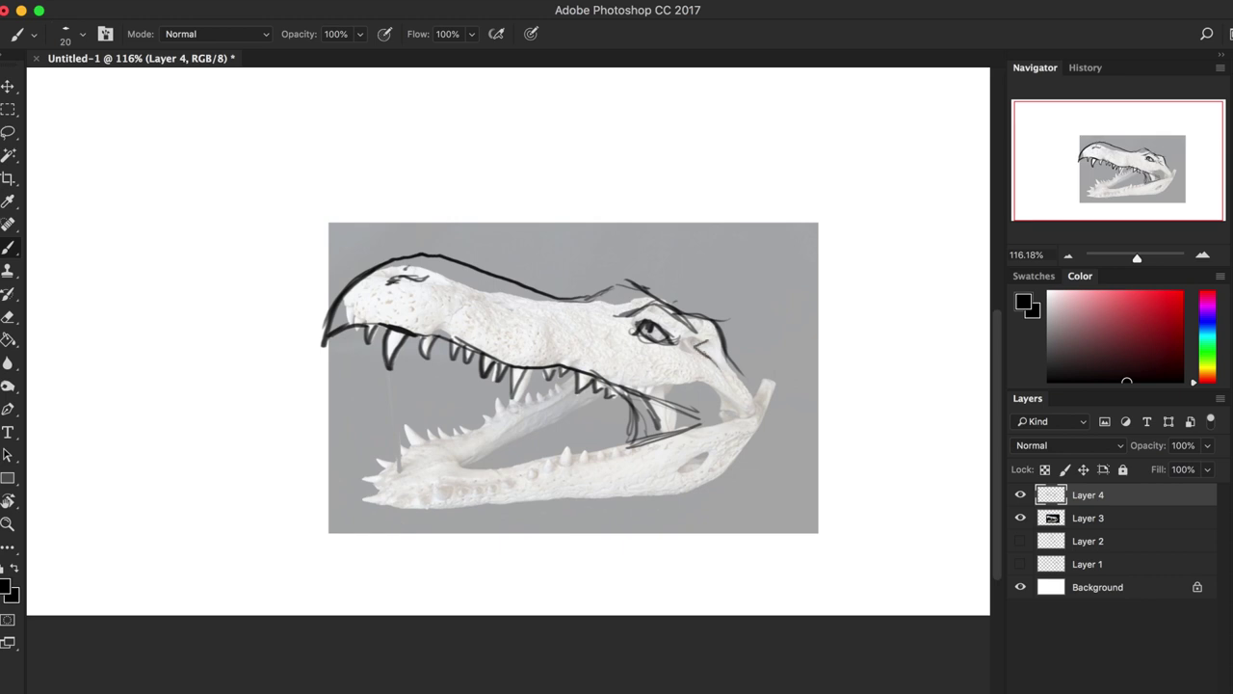
pyautogui.moveTo(397, 285); pyautogui.dragTo(424, 278)
pyautogui.moveTo(383, 272)
pyautogui.mouseDown()
pyautogui.moveTo(408, 266)
pyautogui.moveTo(360, 281)
pyautogui.moveTo(455, 257)
pyautogui.moveTo(549, 294)
pyautogui.mouseUp()
pyautogui.moveTo(503, 304); pyautogui.dragTo(642, 294)
pyautogui.moveTo(616, 303); pyautogui.dragTo(644, 299)
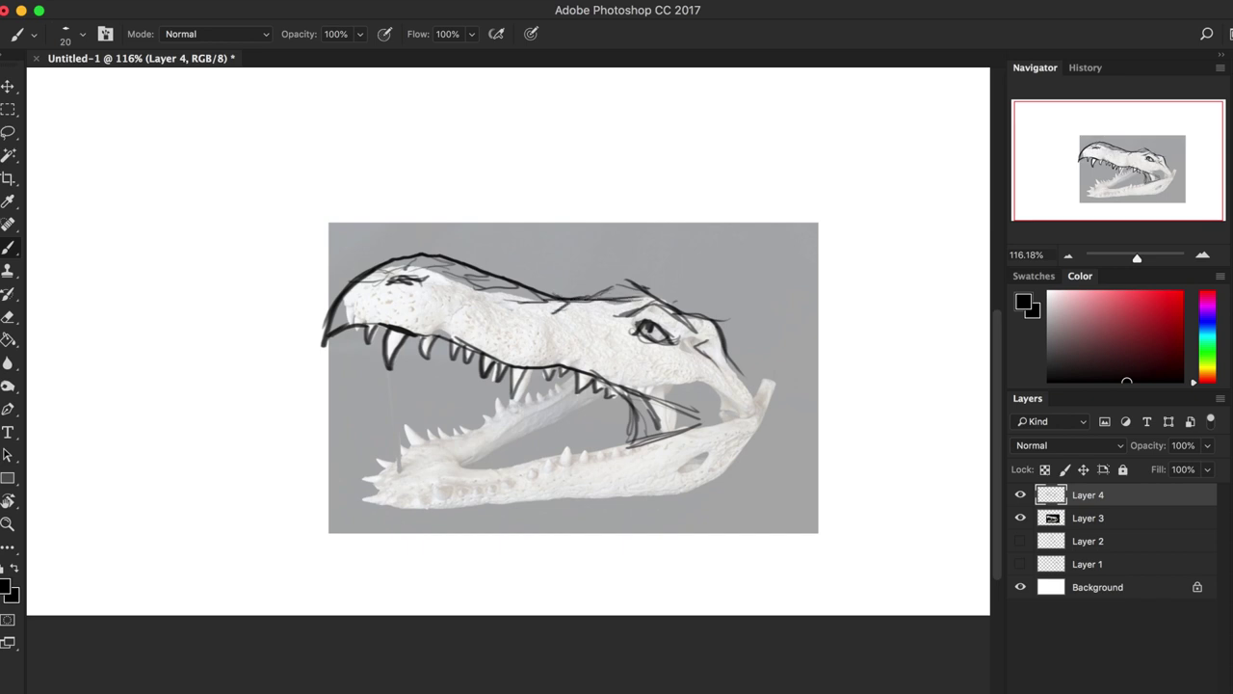
# Outline the lower jaw from its tip back to the hinge, including its inner curve and bottom edge.
pyautogui.moveTo(389, 469)
pyautogui.mouseDown()
pyautogui.moveTo(395, 499)
pyautogui.moveTo(415, 499)
pyautogui.mouseUp()
pyautogui.moveTo(384, 467)
pyautogui.mouseDown()
pyautogui.moveTo(372, 487)
pyautogui.moveTo(564, 392)
pyautogui.mouseUp()
pyautogui.moveTo(443, 449); pyautogui.dragTo(601, 376)
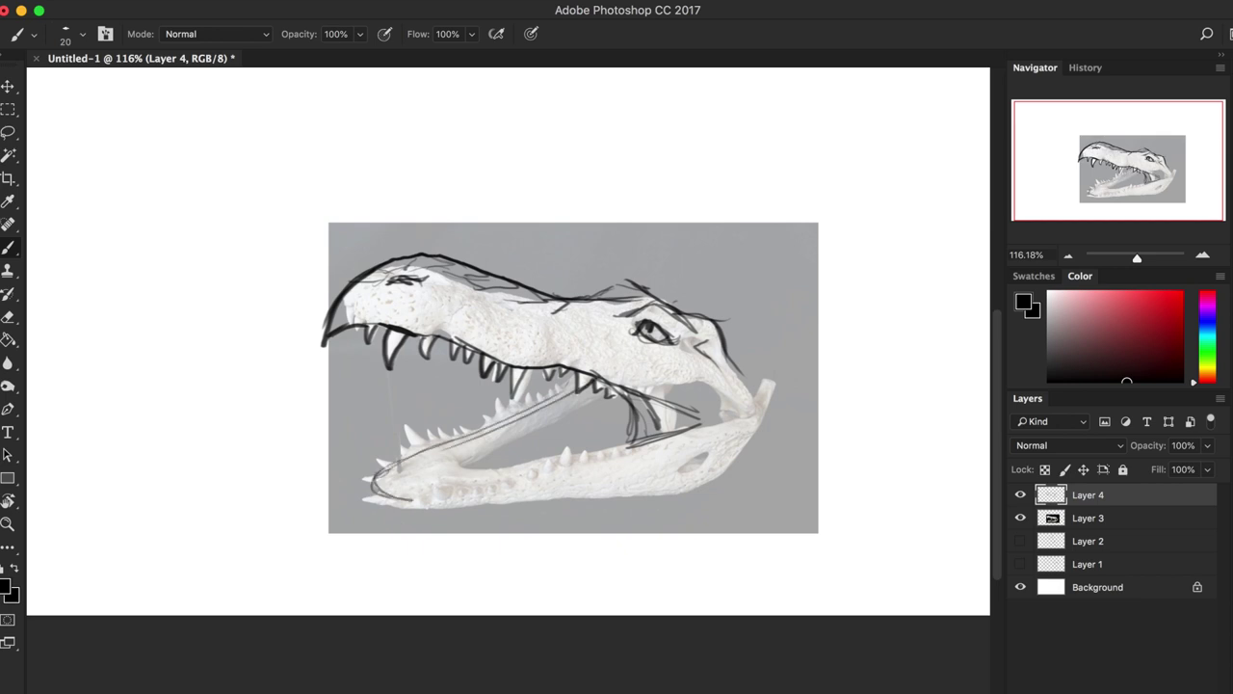
pyautogui.moveTo(390, 492)
pyautogui.mouseDown()
pyautogui.moveTo(497, 493)
pyautogui.moveTo(655, 449)
pyautogui.mouseUp()
pyautogui.moveTo(466, 488); pyautogui.dragTo(678, 415)
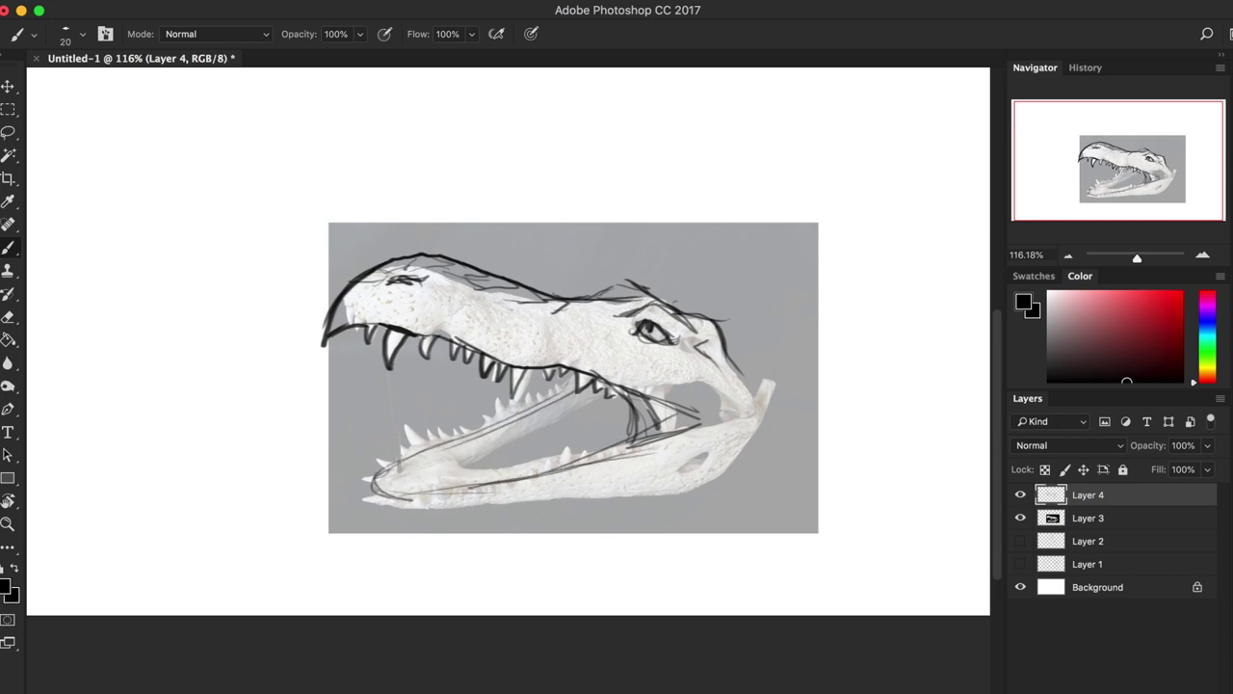
pyautogui.moveTo(607, 395)
pyautogui.mouseDown()
pyautogui.moveTo(438, 463)
pyautogui.moveTo(623, 422)
pyautogui.mouseUp()
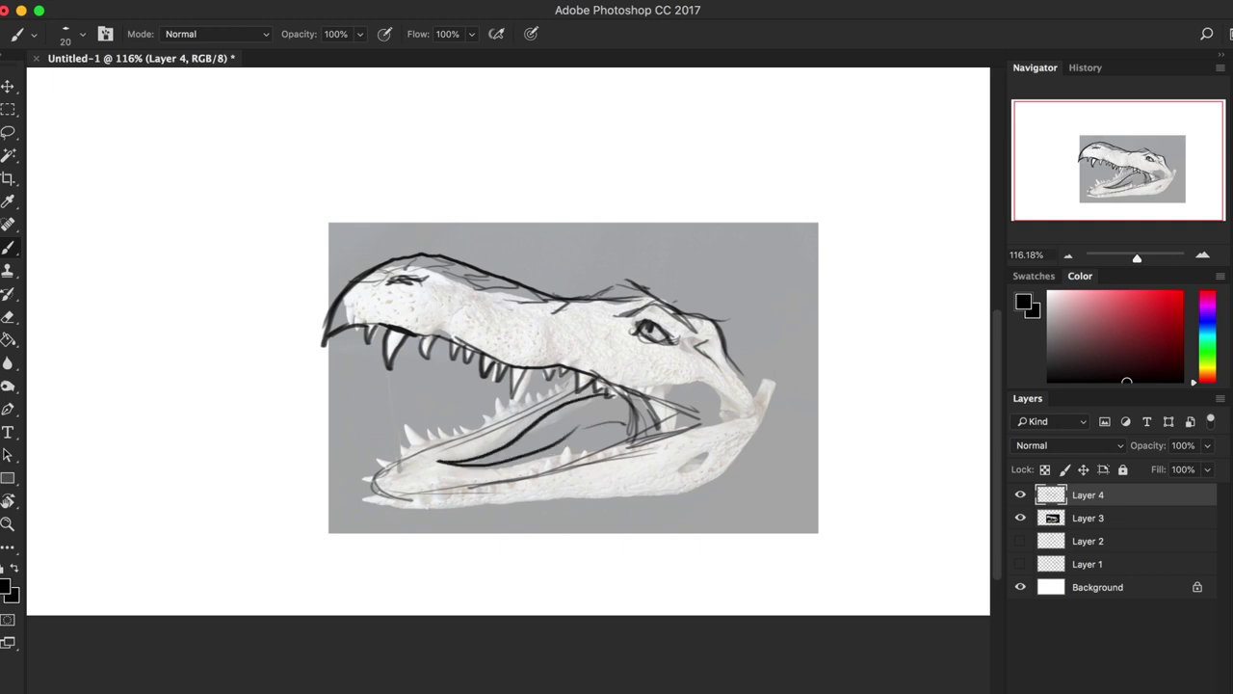
pyautogui.moveTo(718, 322); pyautogui.dragTo(769, 374)
pyautogui.moveTo(705, 424)
pyautogui.mouseDown()
pyautogui.moveTo(767, 393)
pyautogui.moveTo(756, 444)
pyautogui.mouseUp()
pyautogui.moveTo(771, 395)
pyautogui.mouseDown()
pyautogui.moveTo(680, 519)
pyautogui.moveTo(659, 526)
pyautogui.moveTo(674, 524)
pyautogui.moveTo(442, 545)
pyautogui.mouseUp()
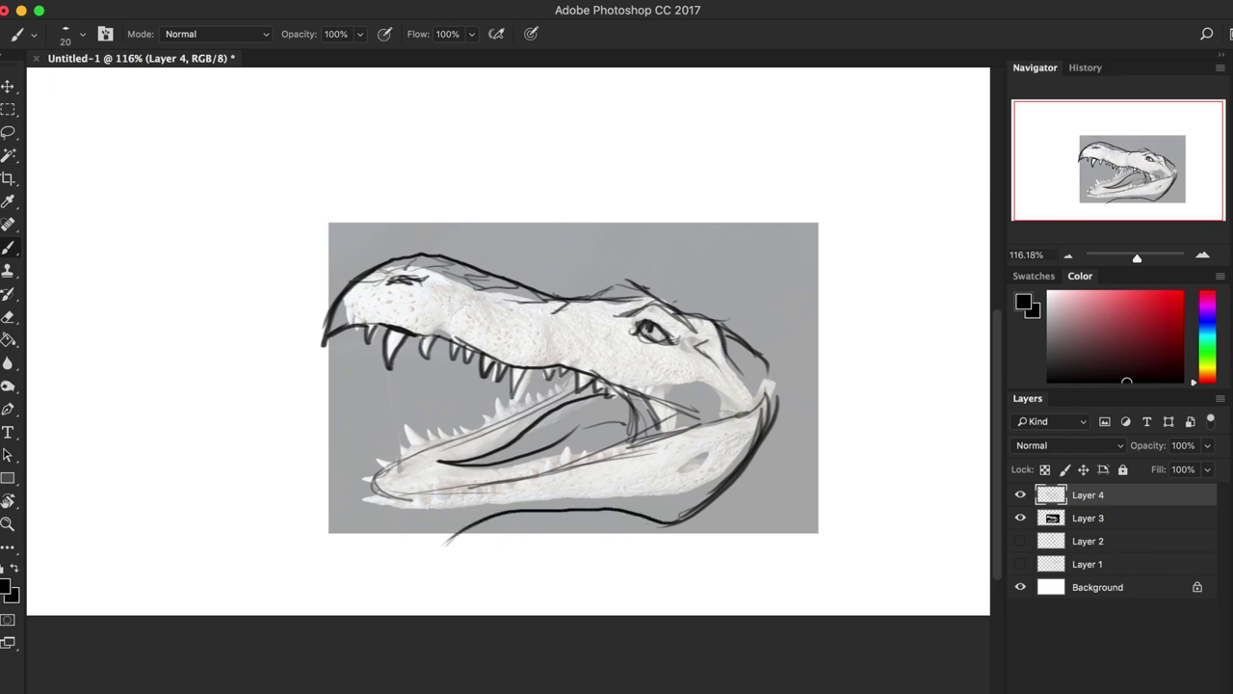
# Add the large lower fang and small lower teeth, extend the jaw tip downward, and hide the skull photo.
pyautogui.moveTo(397, 504)
pyautogui.mouseDown()
pyautogui.moveTo(360, 491)
pyautogui.moveTo(366, 470)
pyautogui.moveTo(415, 453)
pyautogui.moveTo(414, 416)
pyautogui.mouseUp()
pyautogui.moveTo(415, 443); pyautogui.dragTo(470, 427)
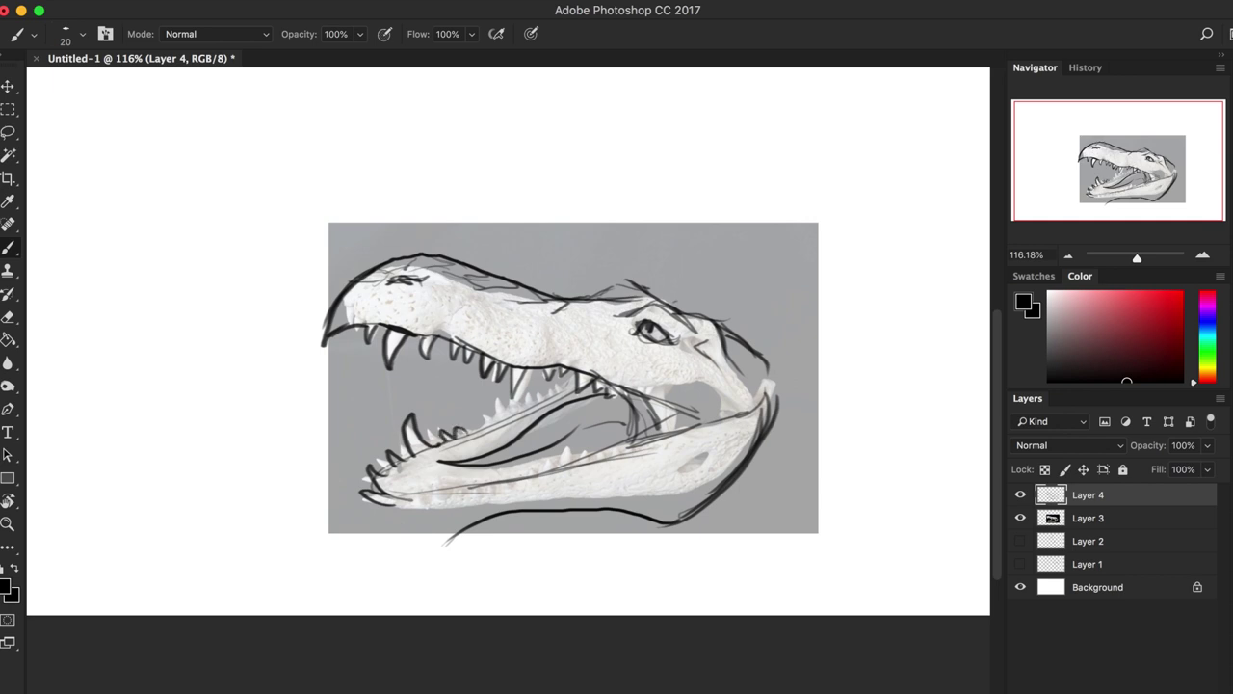
pyautogui.moveTo(414, 501)
pyautogui.mouseDown()
pyautogui.moveTo(449, 462)
pyautogui.moveTo(481, 478)
pyautogui.moveTo(545, 471)
pyautogui.mouseUp()
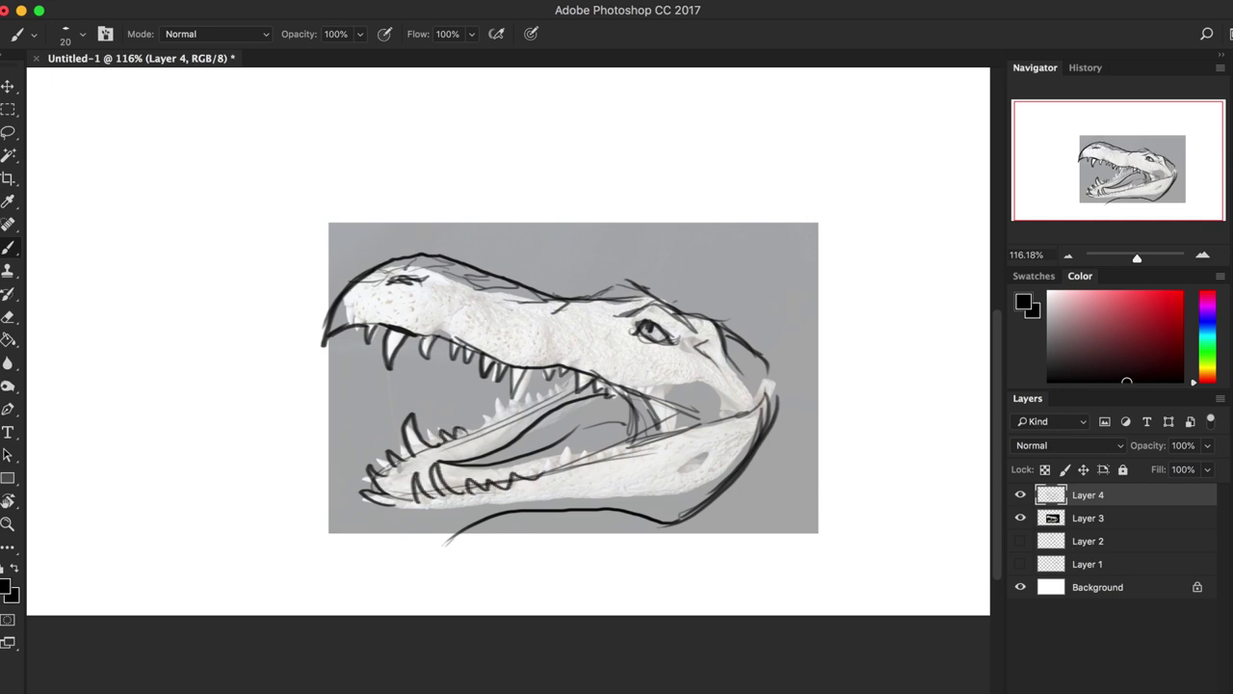
pyautogui.moveTo(479, 427)
pyautogui.mouseDown()
pyautogui.moveTo(510, 397)
pyautogui.moveTo(557, 391)
pyautogui.mouseUp()
pyautogui.moveTo(540, 474); pyautogui.dragTo(572, 443)
pyautogui.moveTo(568, 461)
pyautogui.mouseDown()
pyautogui.moveTo(582, 445)
pyautogui.moveTo(613, 445)
pyautogui.mouseUp()
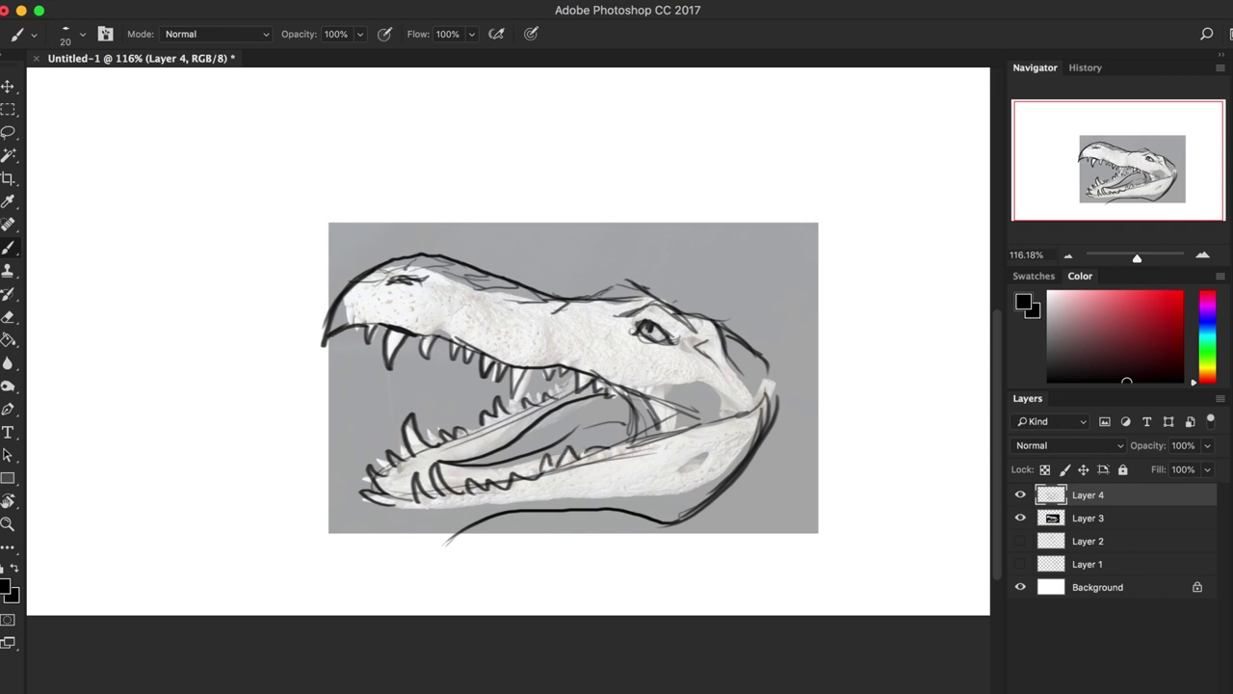
pyautogui.moveTo(364, 491)
pyautogui.mouseDown()
pyautogui.moveTo(398, 522)
pyautogui.moveTo(401, 554)
pyautogui.moveTo(464, 534)
pyautogui.mouseUp()
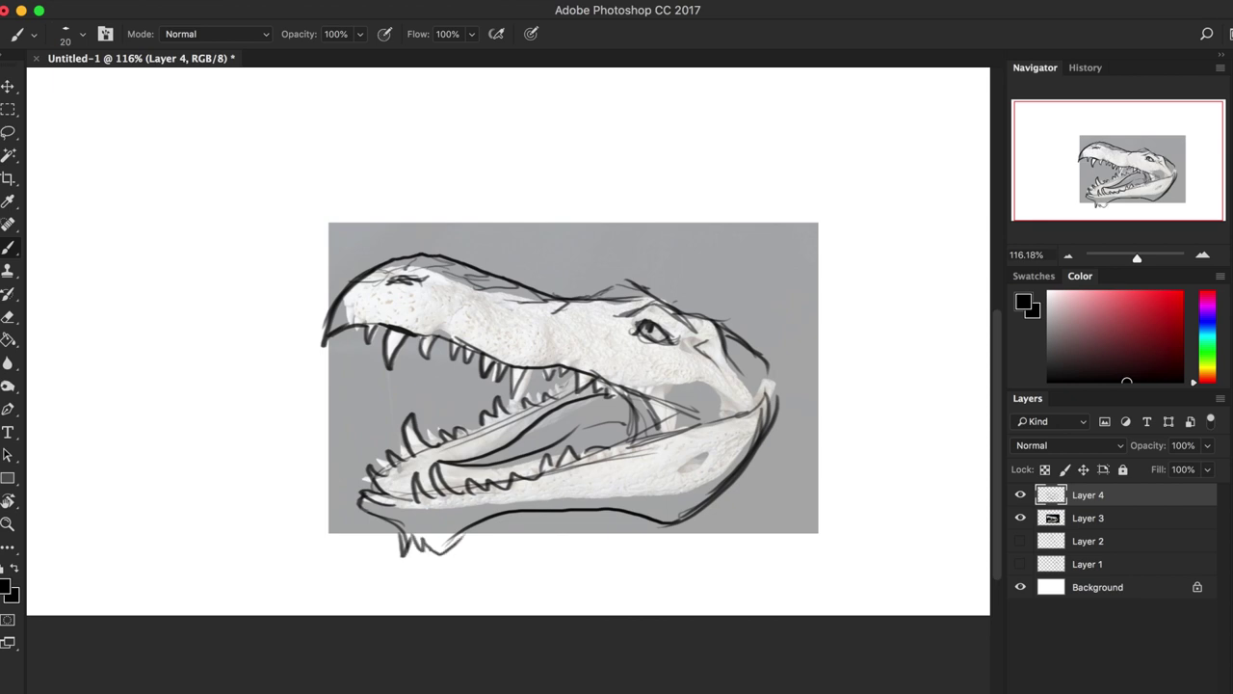
pyautogui.click(1022, 519)
# Shift the Layer 4 sketch up-left, then reinforce the nostril, head top and upper-jaw edge.
pyautogui.press('v')
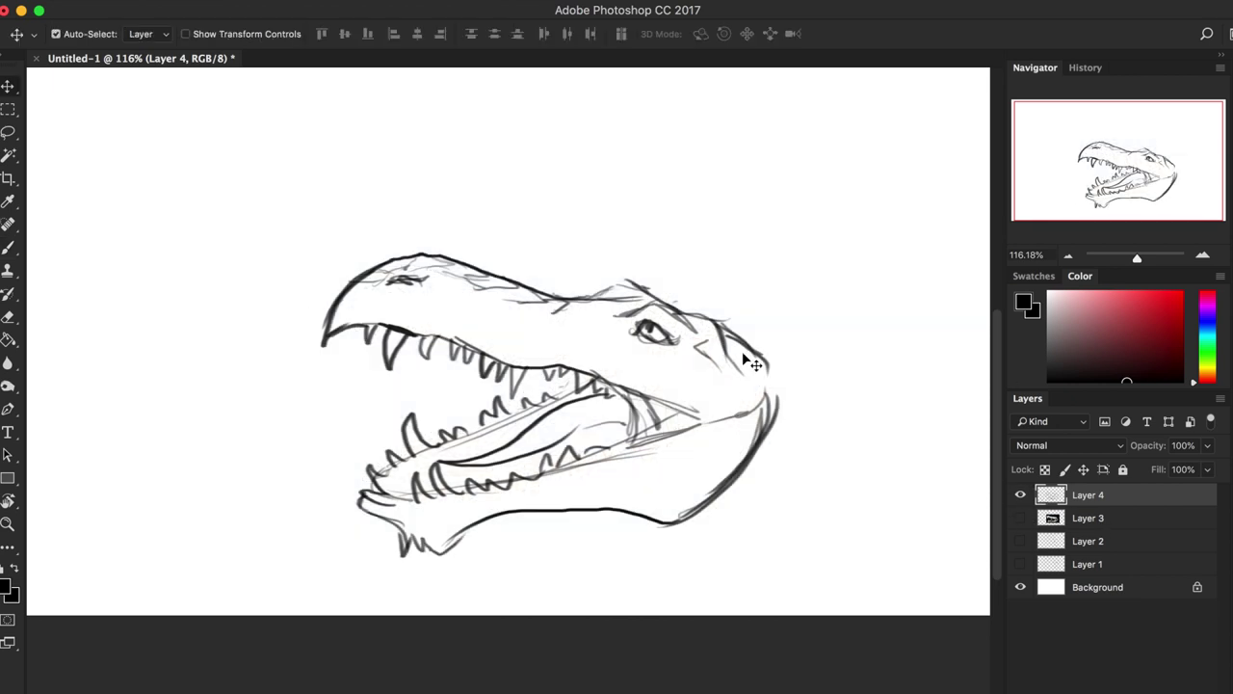
pyautogui.moveTo(744, 469)
pyautogui.mouseDown()
pyautogui.moveTo(660, 344)
pyautogui.moveTo(590, 326)
pyautogui.mouseUp()
pyautogui.press('b')
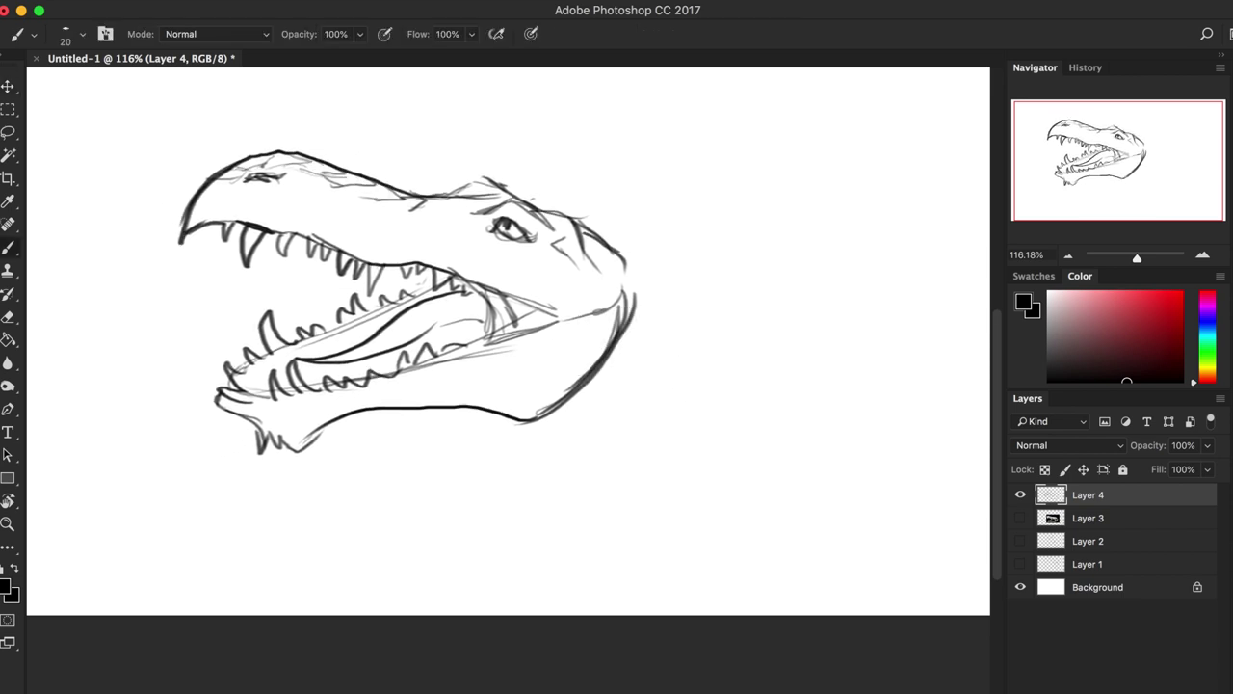
pyautogui.moveTo(258, 395); pyautogui.dragTo(270, 396)
pyautogui.moveTo(443, 195)
pyautogui.mouseDown()
pyautogui.moveTo(478, 177)
pyautogui.moveTo(593, 223)
pyautogui.mouseUp()
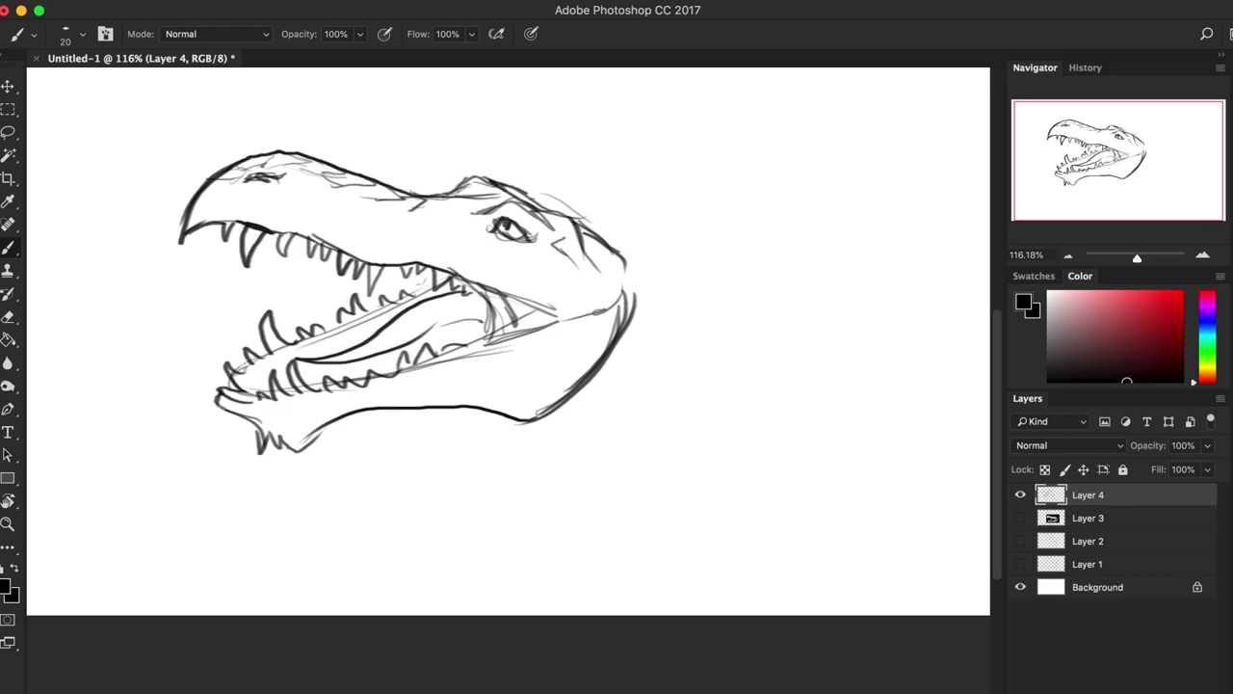
pyautogui.moveTo(254, 179); pyautogui.dragTo(280, 175)
pyautogui.moveTo(189, 227)
pyautogui.mouseDown()
pyautogui.moveTo(253, 220)
pyautogui.moveTo(360, 254)
pyautogui.mouseUp()
# Sketch a horn above the eye, the back of the head, neck curves and spikes along the jaw and neck.
pyautogui.moveTo(530, 208)
pyautogui.mouseDown()
pyautogui.moveTo(564, 201)
pyautogui.moveTo(563, 178)
pyautogui.moveTo(568, 206)
pyautogui.moveTo(622, 198)
pyautogui.mouseUp()
pyautogui.moveTo(565, 231); pyautogui.dragTo(628, 220)
pyautogui.moveTo(566, 231); pyautogui.dragTo(655, 216)
pyautogui.moveTo(651, 220)
pyautogui.mouseDown()
pyautogui.moveTo(647, 256)
pyautogui.moveTo(616, 275)
pyautogui.moveTo(615, 298)
pyautogui.moveTo(501, 318)
pyautogui.mouseUp()
pyautogui.moveTo(566, 289); pyautogui.dragTo(503, 331)
pyautogui.moveTo(624, 314); pyautogui.dragTo(564, 407)
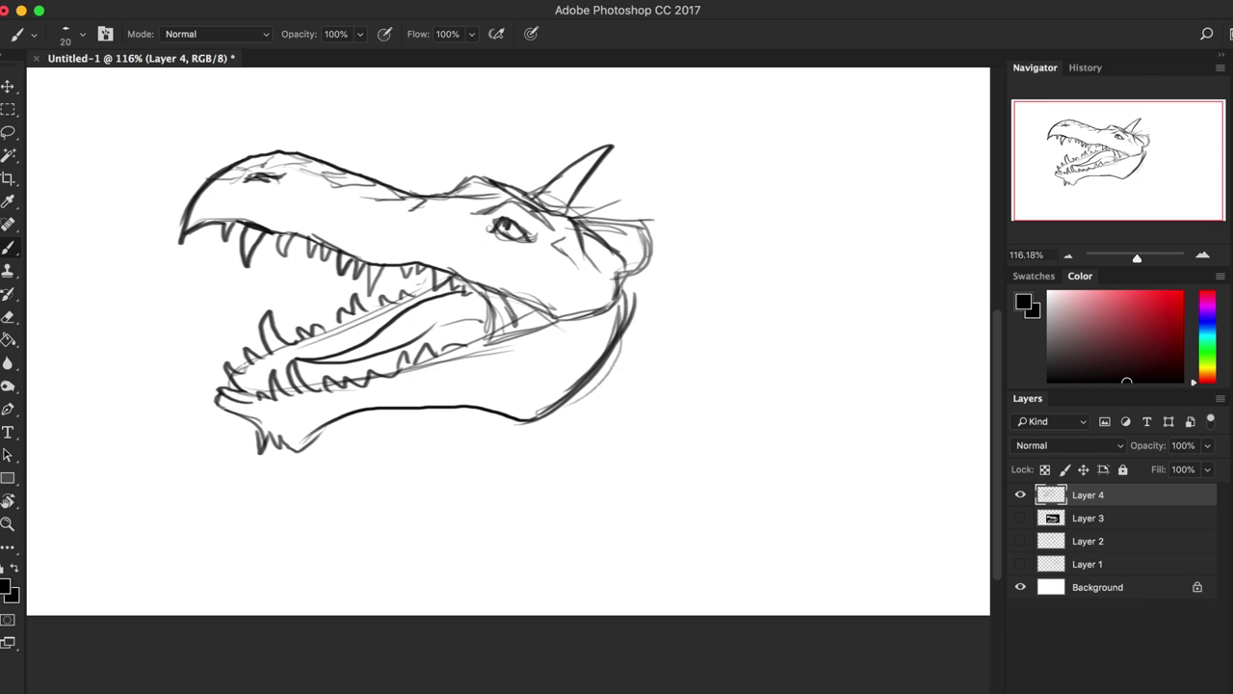
pyautogui.moveTo(686, 156); pyautogui.dragTo(636, 310)
pyautogui.moveTo(563, 412)
pyautogui.mouseDown()
pyautogui.moveTo(596, 434)
pyautogui.moveTo(538, 423)
pyautogui.mouseUp()
pyautogui.moveTo(590, 388); pyautogui.dragTo(626, 405)
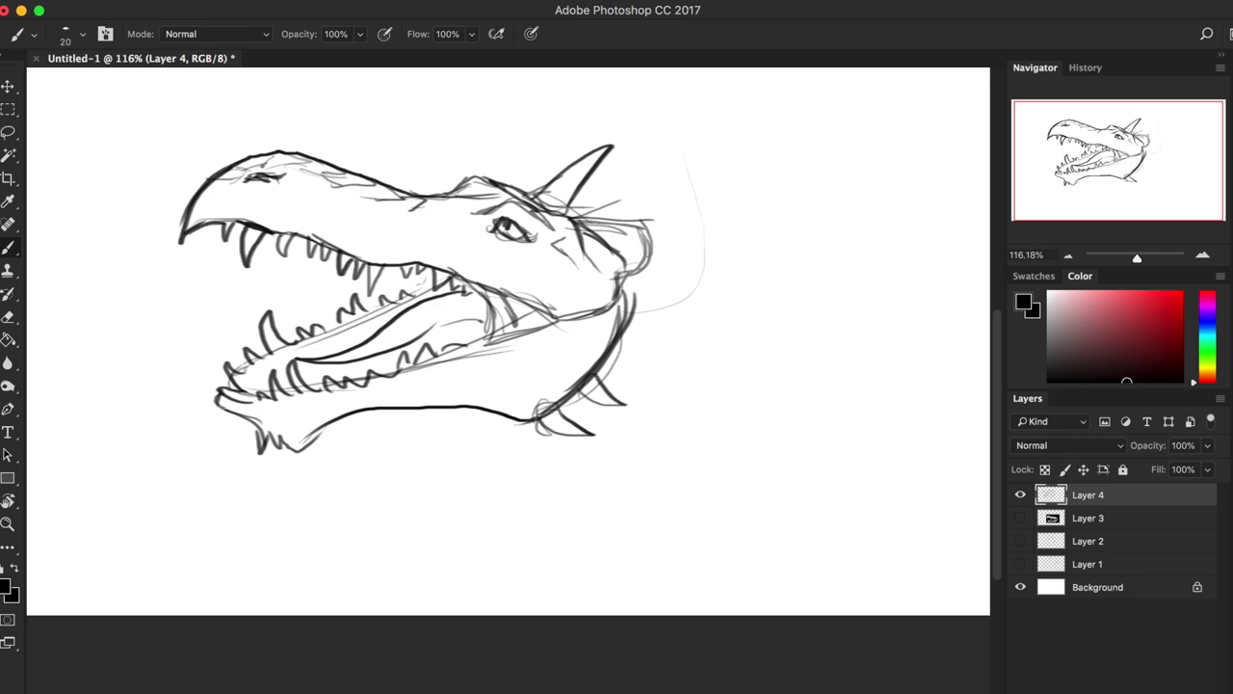
pyautogui.moveTo(597, 366)
pyautogui.mouseDown()
pyautogui.moveTo(563, 385)
pyautogui.moveTo(661, 361)
pyautogui.moveTo(608, 362)
pyautogui.mouseUp()
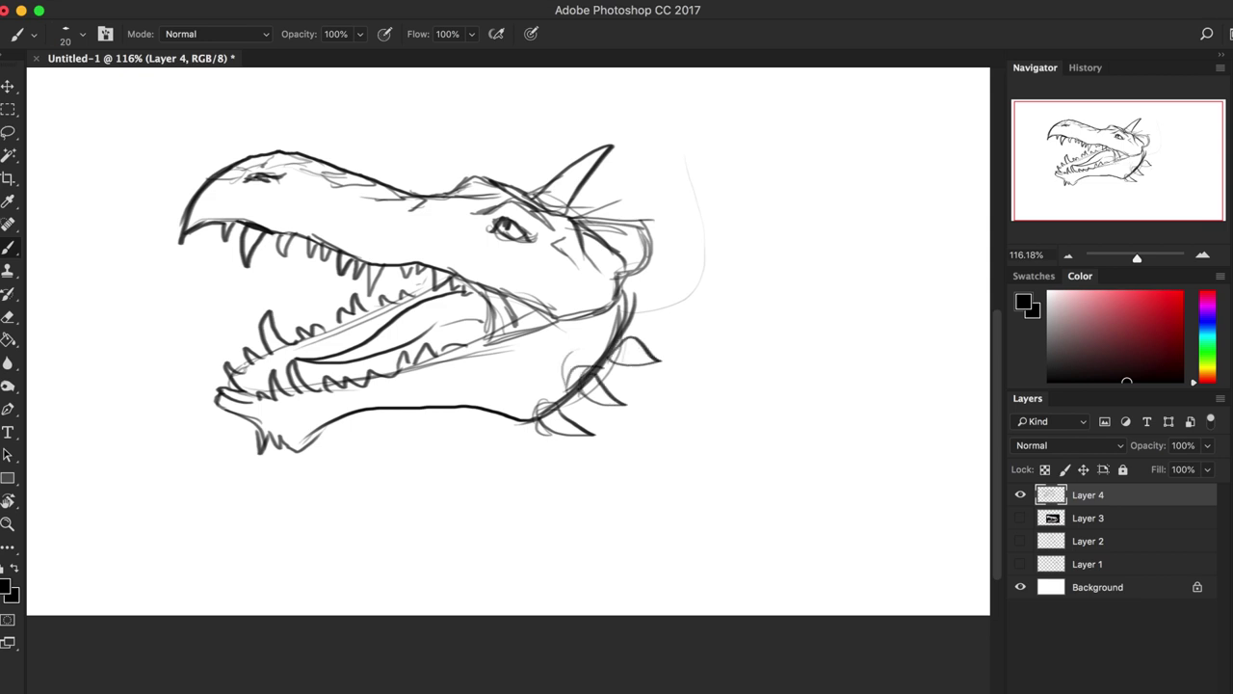
# Draw a long rear horn and a second upper horn, outline the eye and lid, and darken the brow and gum line.
pyautogui.moveTo(576, 214)
pyautogui.mouseDown()
pyautogui.moveTo(691, 226)
pyautogui.moveTo(852, 166)
pyautogui.moveTo(618, 264)
pyautogui.mouseUp()
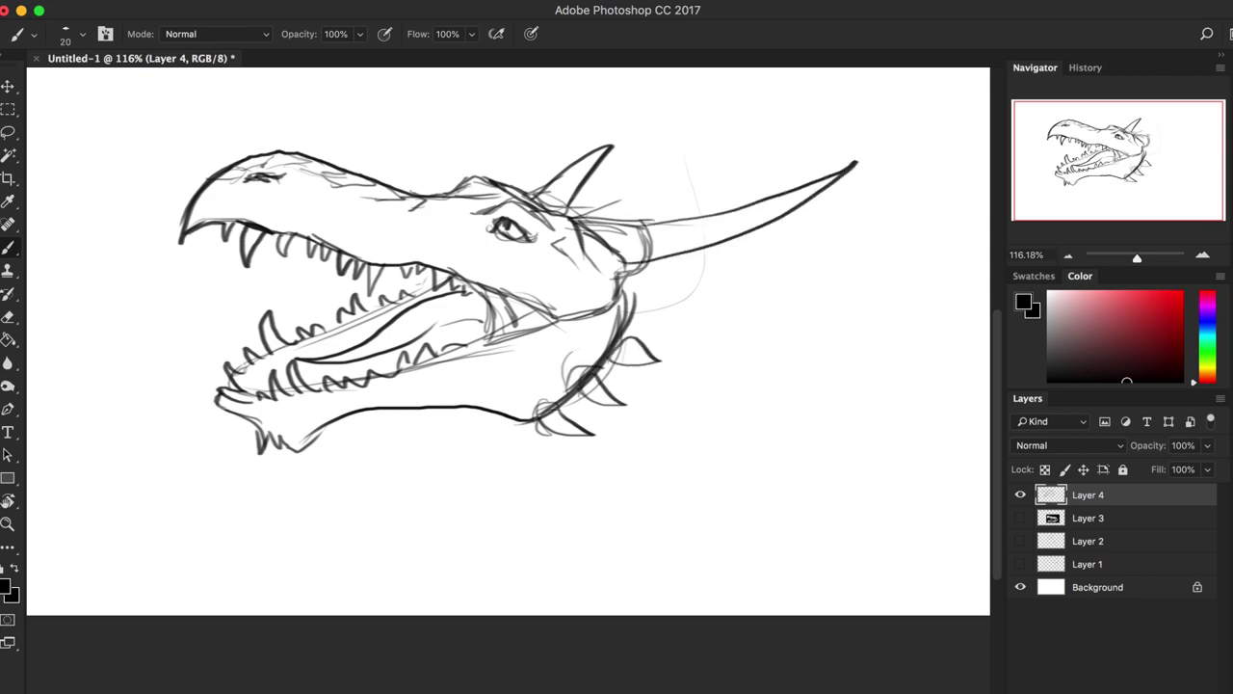
pyautogui.moveTo(790, 189); pyautogui.dragTo(587, 243)
pyautogui.moveTo(553, 189); pyautogui.dragTo(486, 218)
pyautogui.moveTo(555, 253)
pyautogui.mouseDown()
pyautogui.moveTo(568, 224)
pyautogui.moveTo(520, 212)
pyautogui.moveTo(748, 143)
pyautogui.moveTo(617, 210)
pyautogui.mouseUp()
pyautogui.moveTo(744, 141)
pyautogui.mouseDown()
pyautogui.moveTo(580, 212)
pyautogui.moveTo(732, 154)
pyautogui.mouseUp()
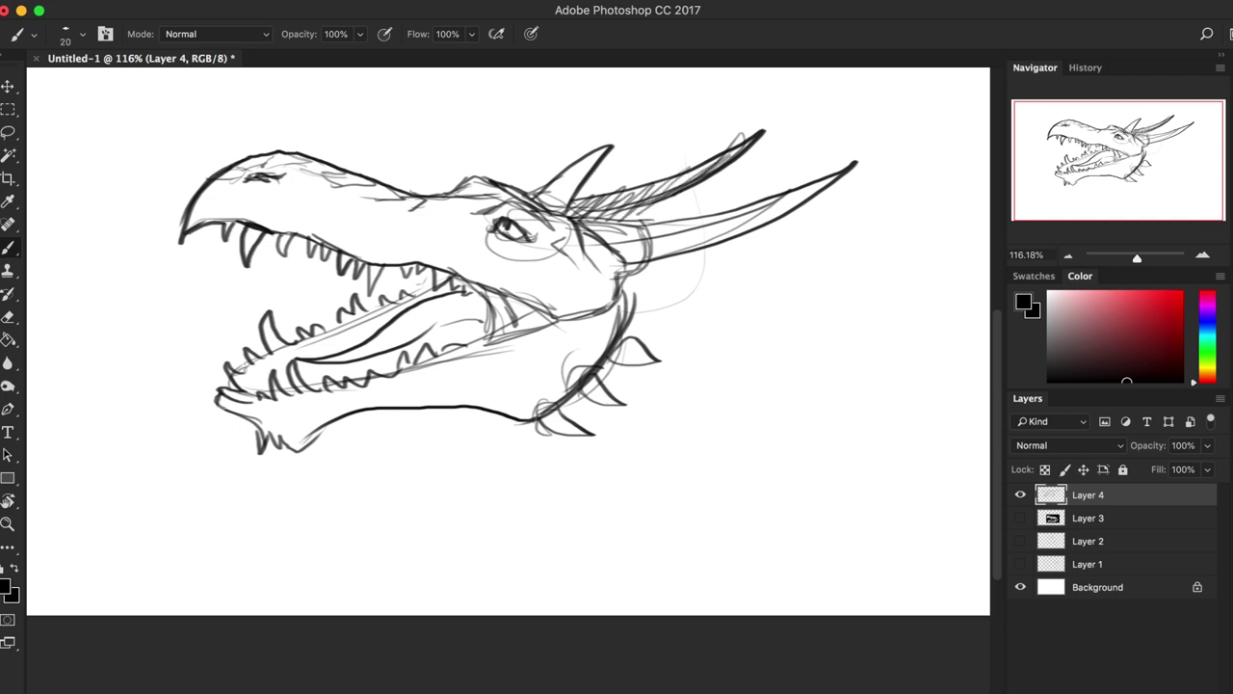
pyautogui.moveTo(633, 227); pyautogui.dragTo(680, 211)
pyautogui.moveTo(492, 231); pyautogui.dragTo(476, 240)
pyautogui.moveTo(495, 227); pyautogui.dragTo(508, 222)
pyautogui.moveTo(407, 278)
pyautogui.mouseDown()
pyautogui.moveTo(453, 270)
pyautogui.moveTo(445, 285)
pyautogui.mouseUp()
# Erase the upper snout tip and draw the front and back lines of the neck.
pyautogui.press('e')
pyautogui.moveTo(192, 204)
pyautogui.mouseDown()
pyautogui.moveTo(234, 146)
pyautogui.moveTo(229, 189)
pyautogui.moveTo(278, 148)
pyautogui.moveTo(280, 129)
pyautogui.moveTo(295, 157)
pyautogui.moveTo(218, 210)
pyautogui.moveTo(233, 227)
pyautogui.moveTo(307, 178)
pyautogui.moveTo(262, 187)
pyautogui.mouseUp()
pyautogui.press('b')
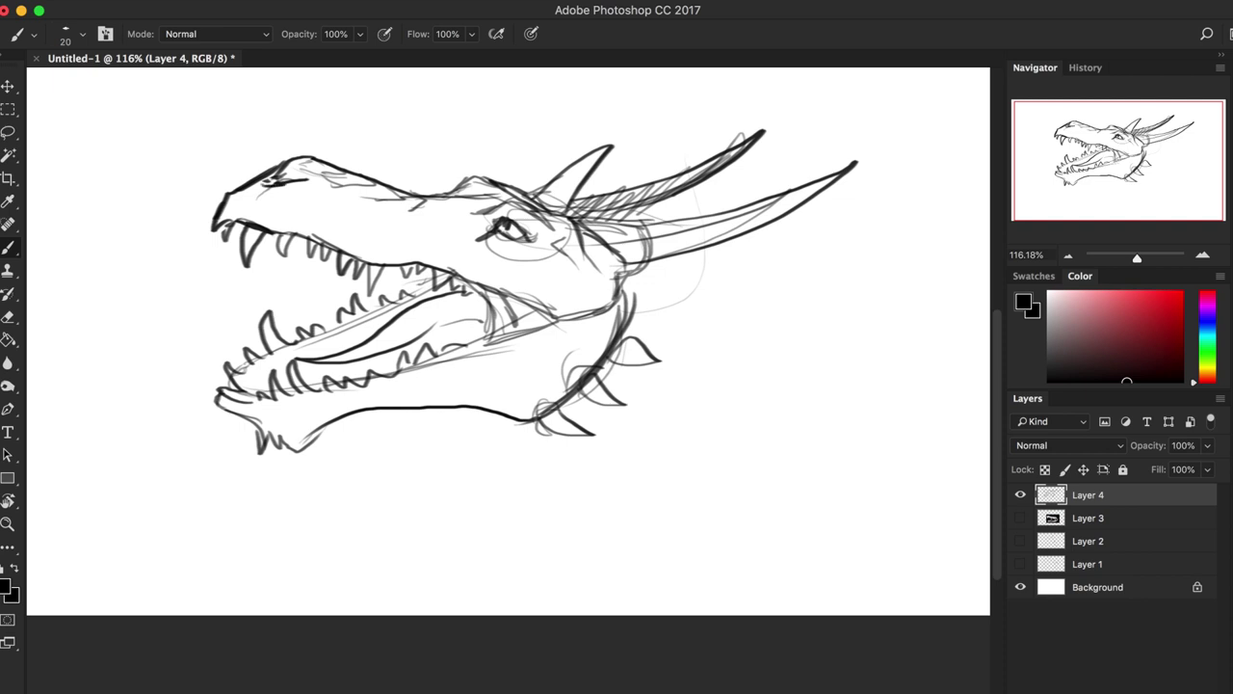
pyautogui.moveTo(366, 411)
pyautogui.mouseDown()
pyautogui.moveTo(461, 443)
pyautogui.moveTo(489, 557)
pyautogui.moveTo(472, 523)
pyautogui.mouseUp()
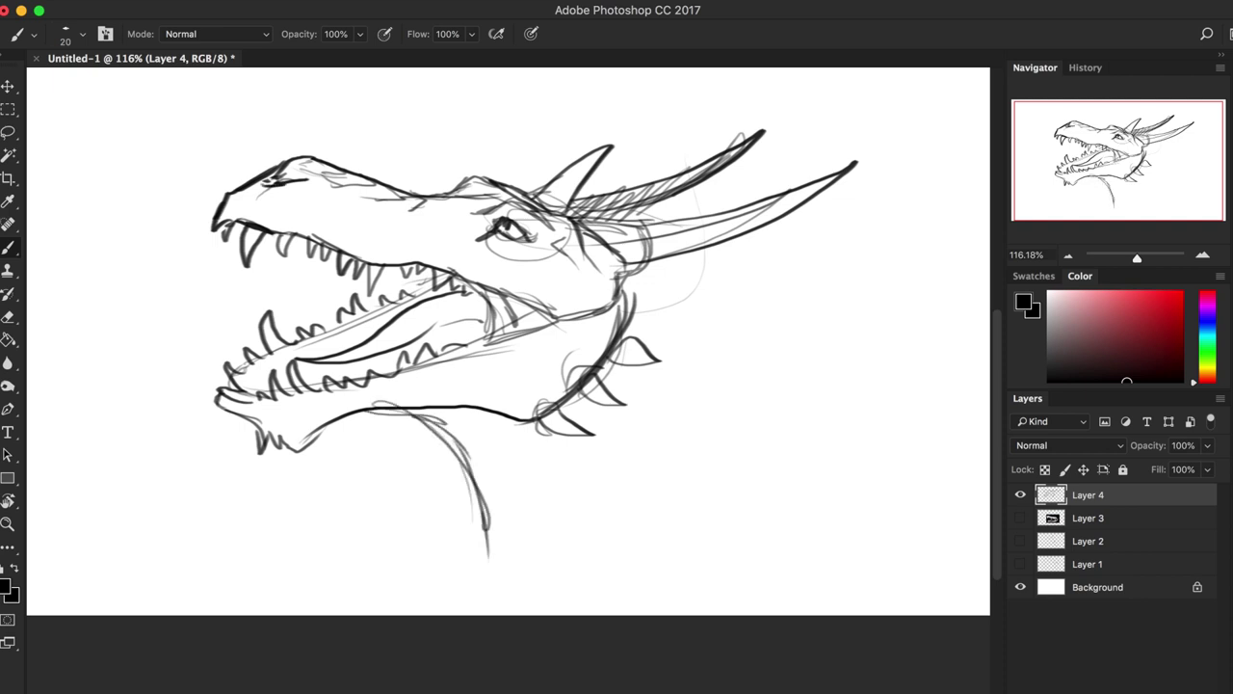
pyautogui.moveTo(637, 254)
pyautogui.mouseDown()
pyautogui.moveTo(693, 341)
pyautogui.moveTo(690, 505)
pyautogui.mouseUp()
pyautogui.moveTo(719, 384); pyautogui.dragTo(694, 559)
pyautogui.moveTo(715, 511); pyautogui.dragTo(730, 562)
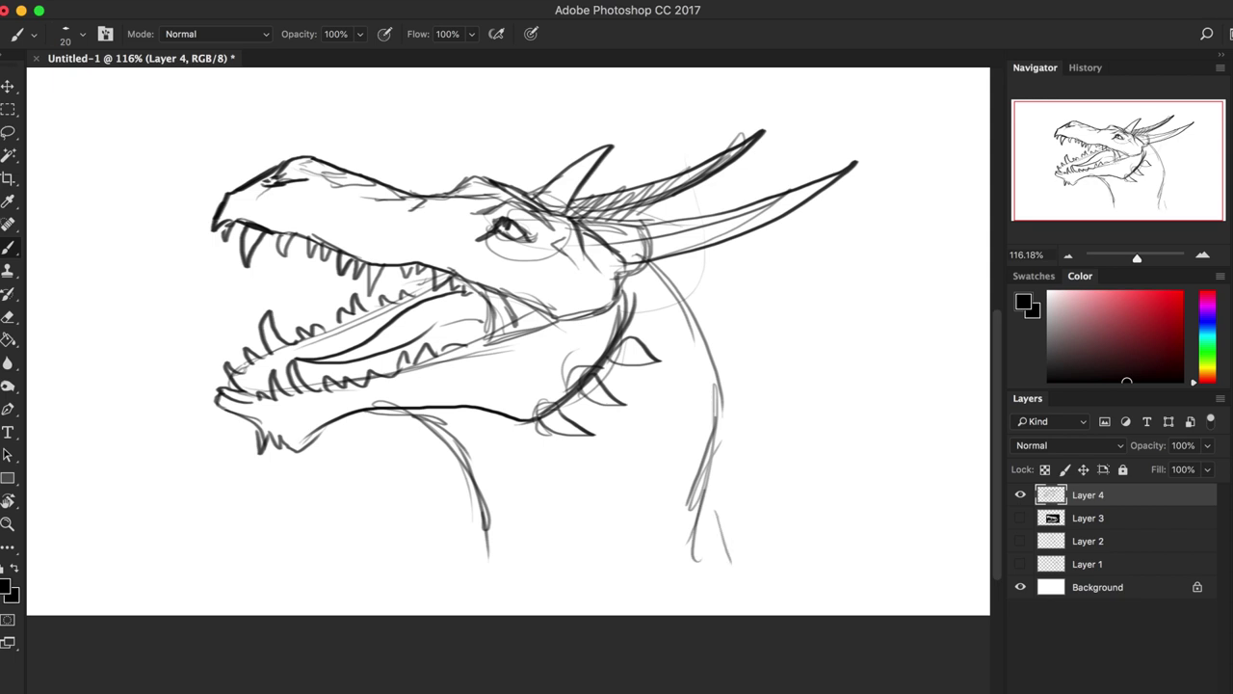
pyautogui.moveTo(482, 518); pyautogui.dragTo(457, 590)
# Erase the old eye strokes and redraw the eye with upper and lower lids and a slit pupil.
pyautogui.press('e')
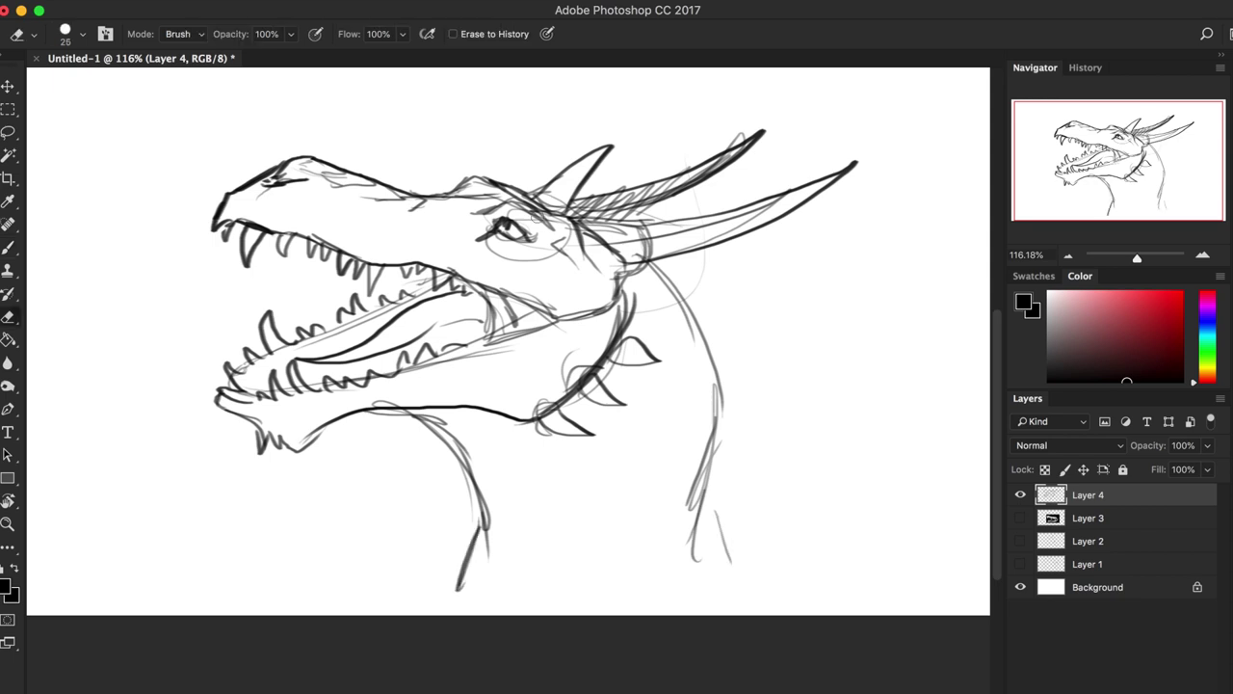
pyautogui.moveTo(491, 237)
pyautogui.mouseDown()
pyautogui.moveTo(487, 220)
pyautogui.moveTo(525, 217)
pyautogui.moveTo(521, 236)
pyautogui.moveTo(523, 221)
pyautogui.moveTo(509, 232)
pyautogui.moveTo(528, 235)
pyautogui.mouseUp()
pyautogui.press('b')
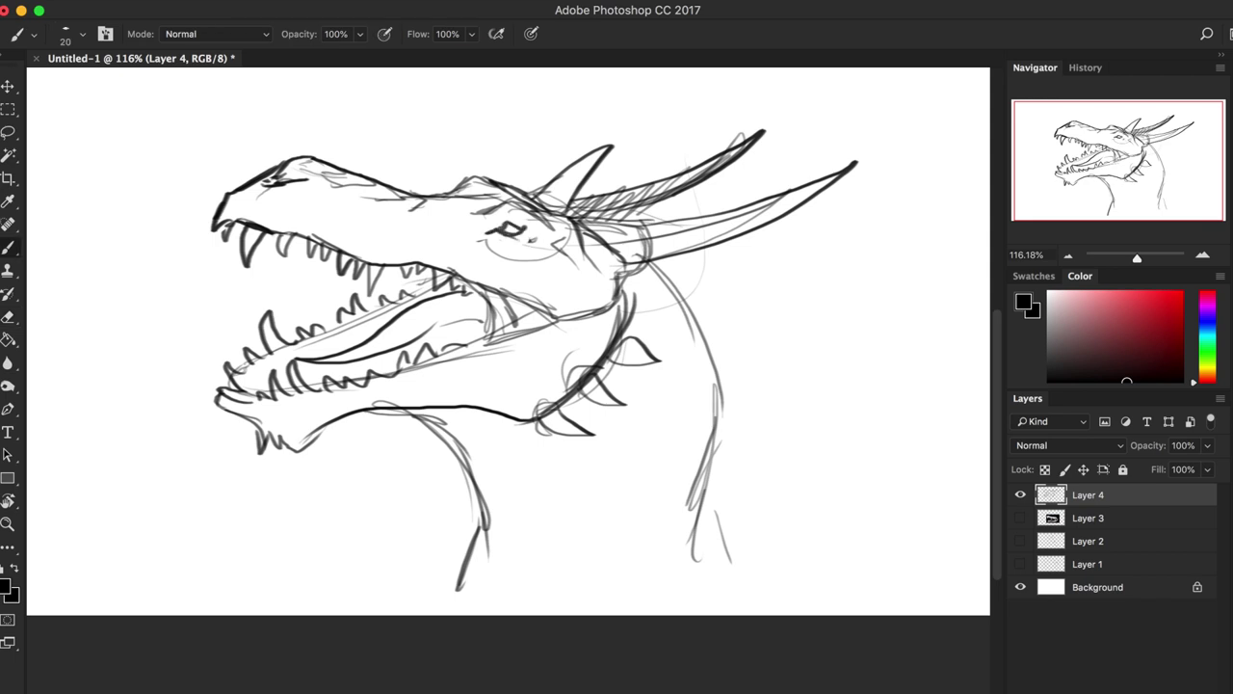
pyautogui.press('e')
pyautogui.moveTo(491, 227)
pyautogui.mouseDown()
pyautogui.moveTo(536, 237)
pyautogui.moveTo(524, 224)
pyautogui.mouseUp()
pyautogui.press('b')
pyautogui.moveTo(486, 241); pyautogui.dragTo(530, 239)
pyautogui.moveTo(485, 235); pyautogui.dragTo(543, 243)
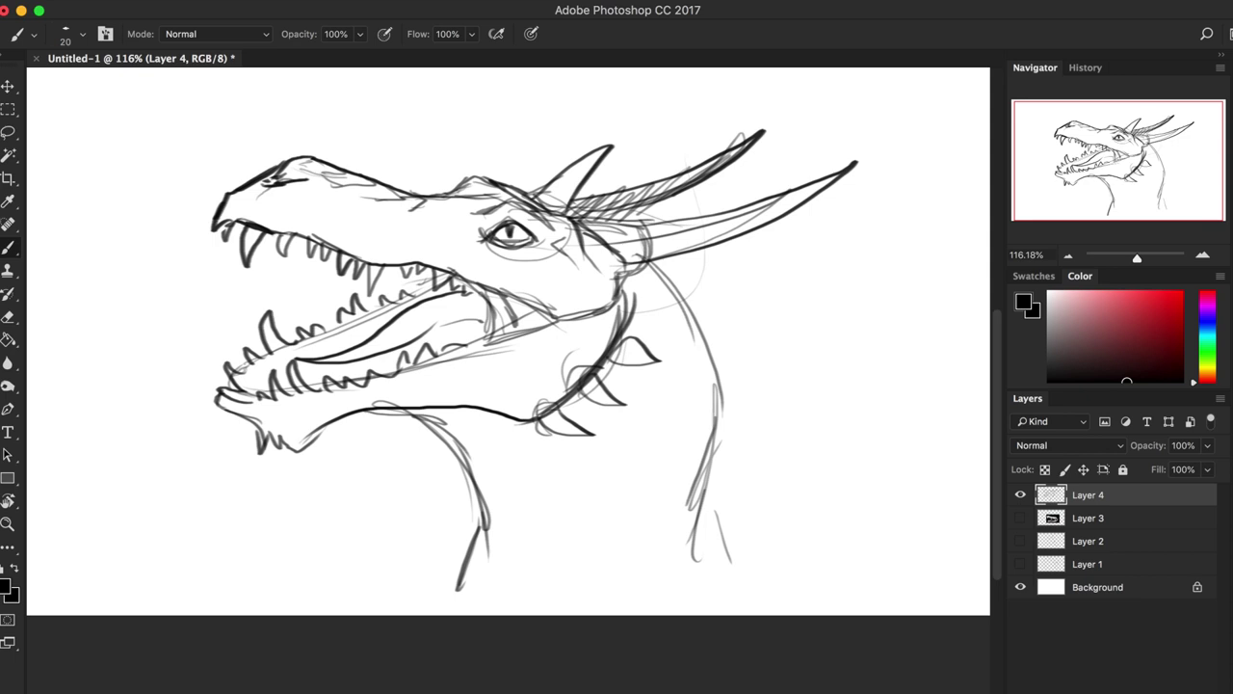
# Darken the brow ridge, add a line beneath it, and draw the inner mouth and tongue line.
pyautogui.moveTo(447, 200)
pyautogui.mouseDown()
pyautogui.moveTo(466, 179)
pyautogui.moveTo(511, 171)
pyautogui.moveTo(493, 197)
pyautogui.mouseUp()
pyautogui.moveTo(354, 234); pyautogui.dragTo(459, 240)
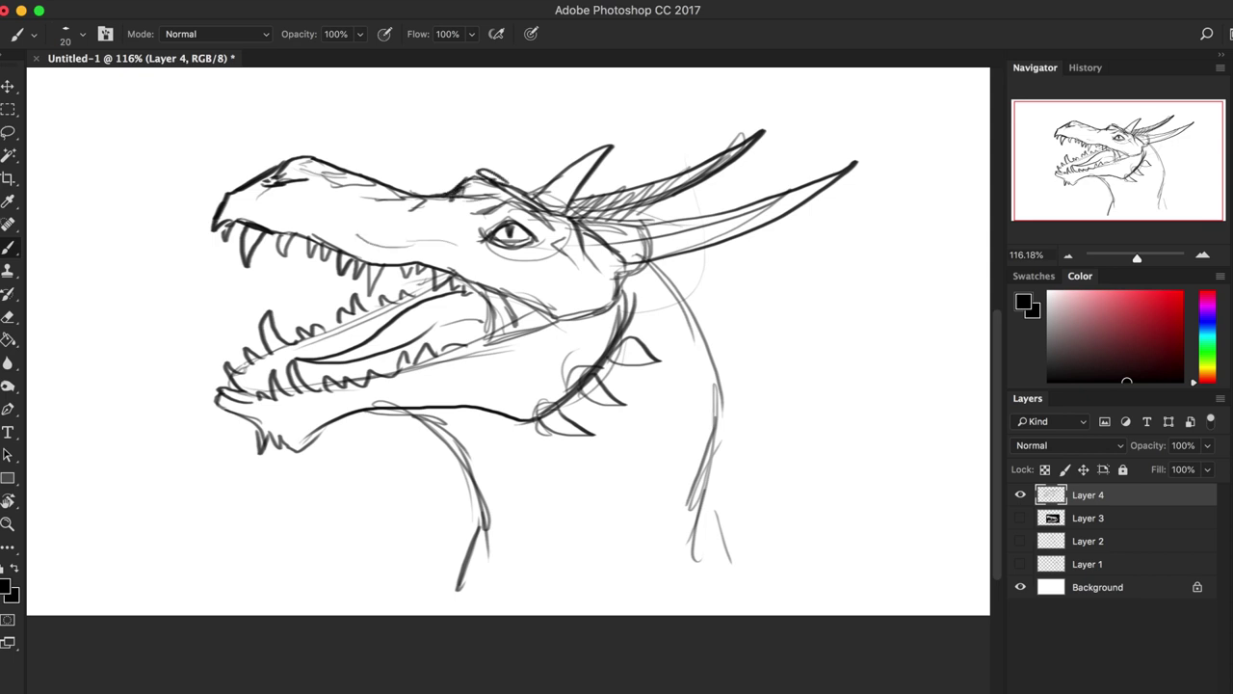
pyautogui.moveTo(557, 318); pyautogui.dragTo(439, 357)
pyautogui.moveTo(511, 328); pyautogui.dragTo(366, 366)
pyautogui.moveTo(463, 337); pyautogui.dragTo(341, 384)
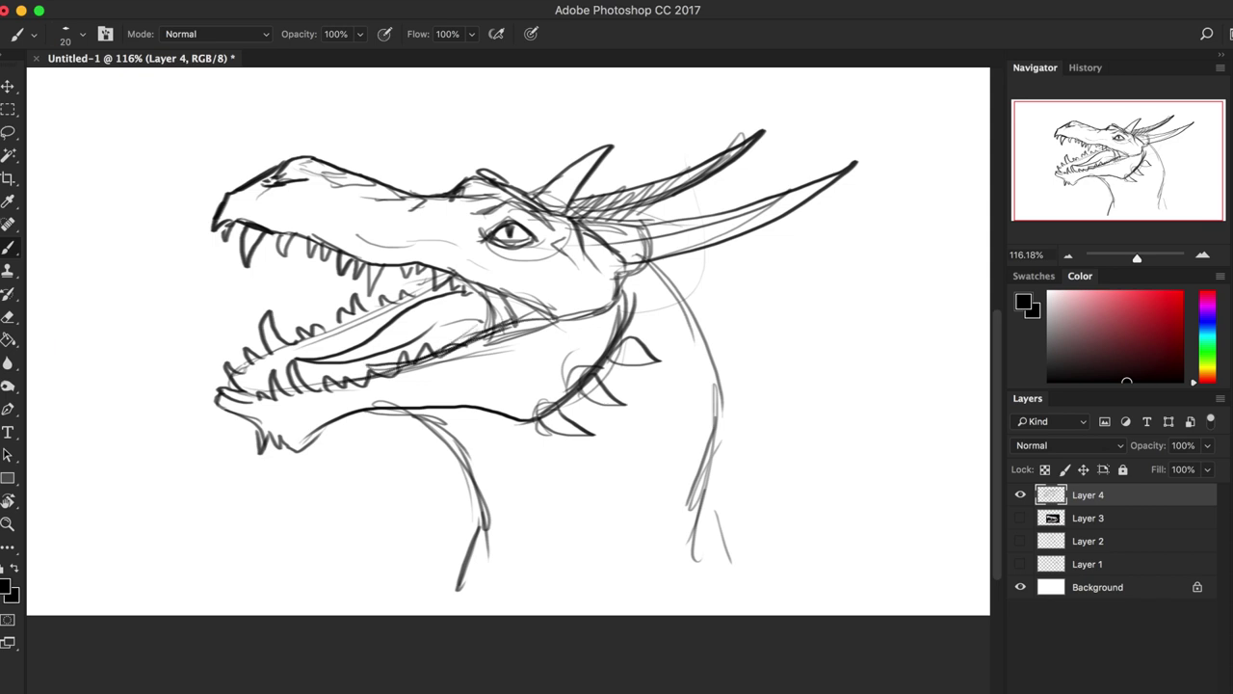
# Show the skull photo layer again and select it for editing.
pyautogui.click(1021, 517)
pyautogui.click(1087, 517)
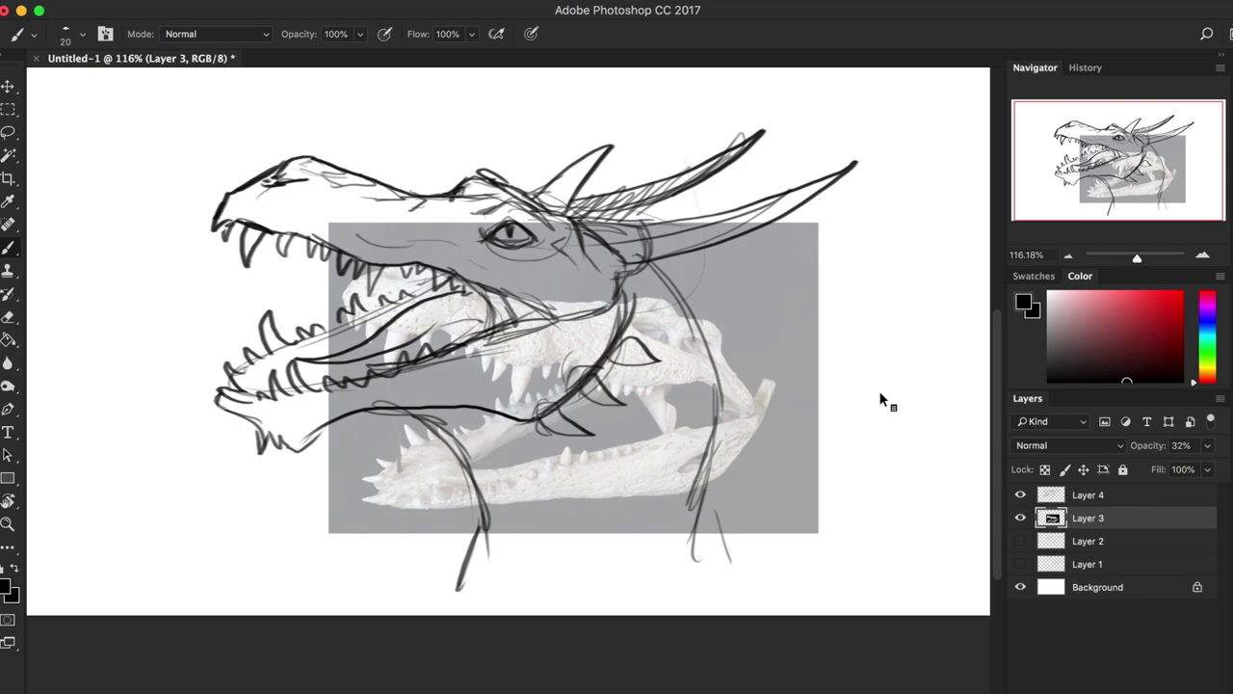
pyautogui.click(1020, 517)
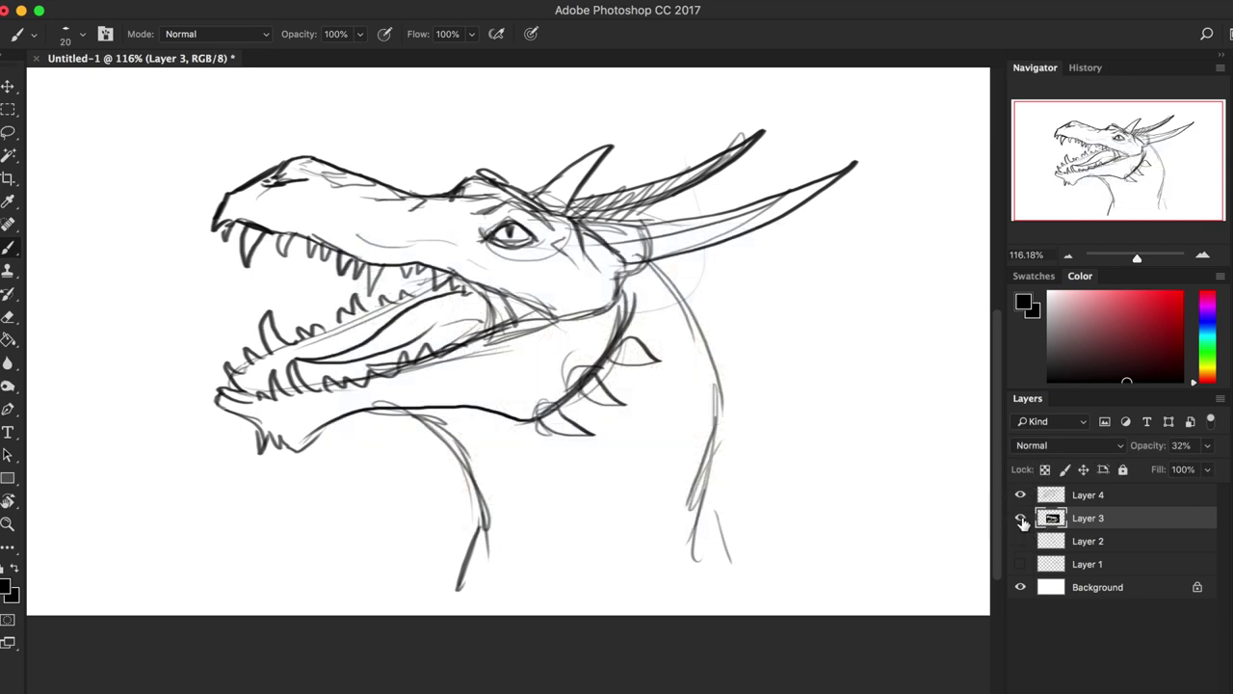
pyautogui.click(1020, 519)
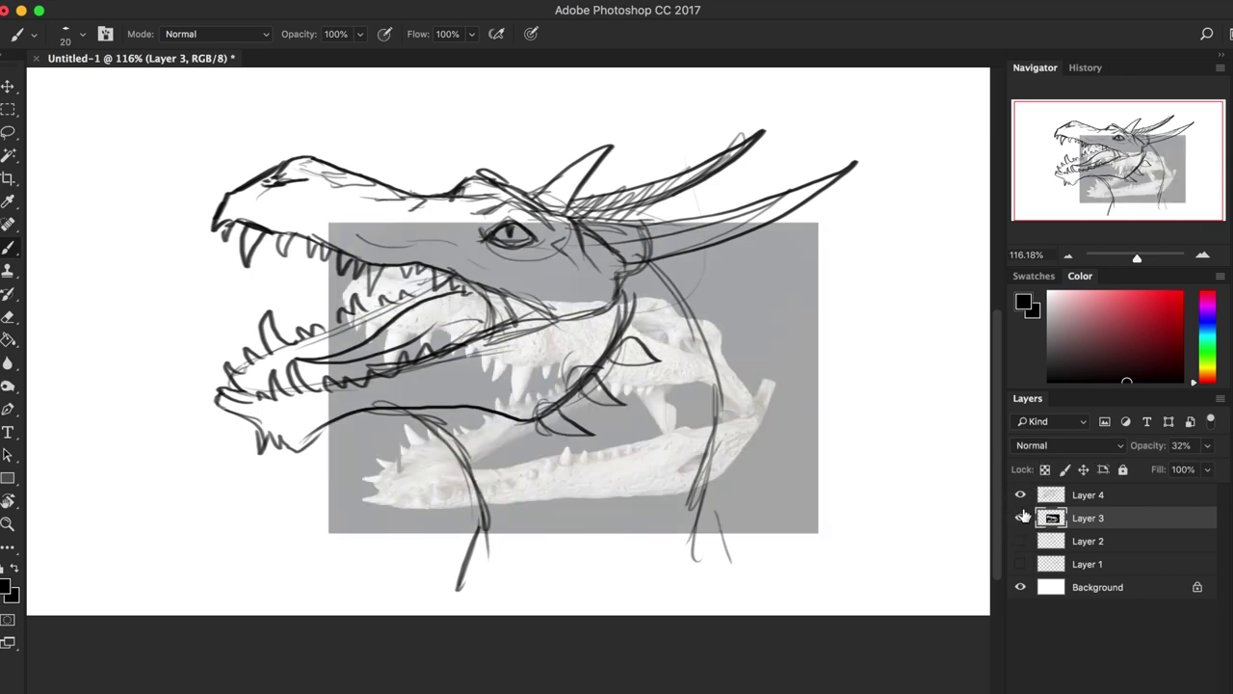
# Scale the skull photo to about 67%, move it right of the dragon, and set 80% opacity.
pyautogui.press('super+t')
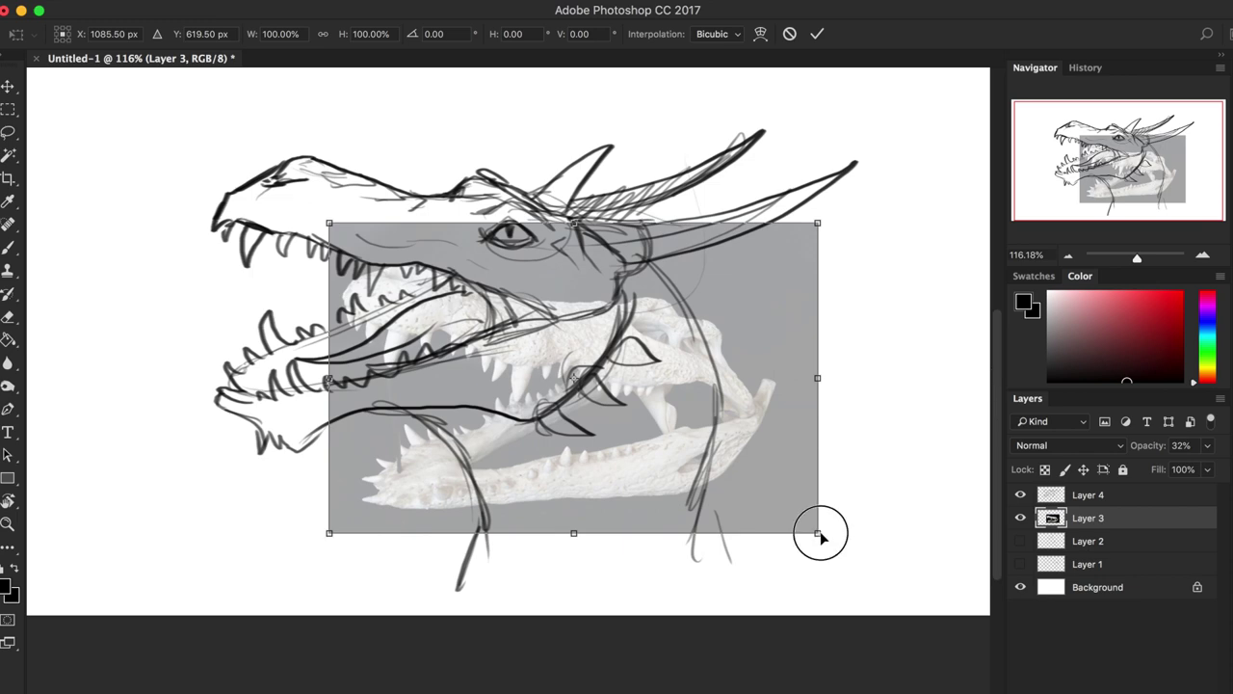
pyautogui.moveTo(818, 531); pyautogui.dragTo(671, 413)
pyautogui.moveTo(578, 412); pyautogui.dragTo(952, 418)
pyautogui.click(1208, 447)
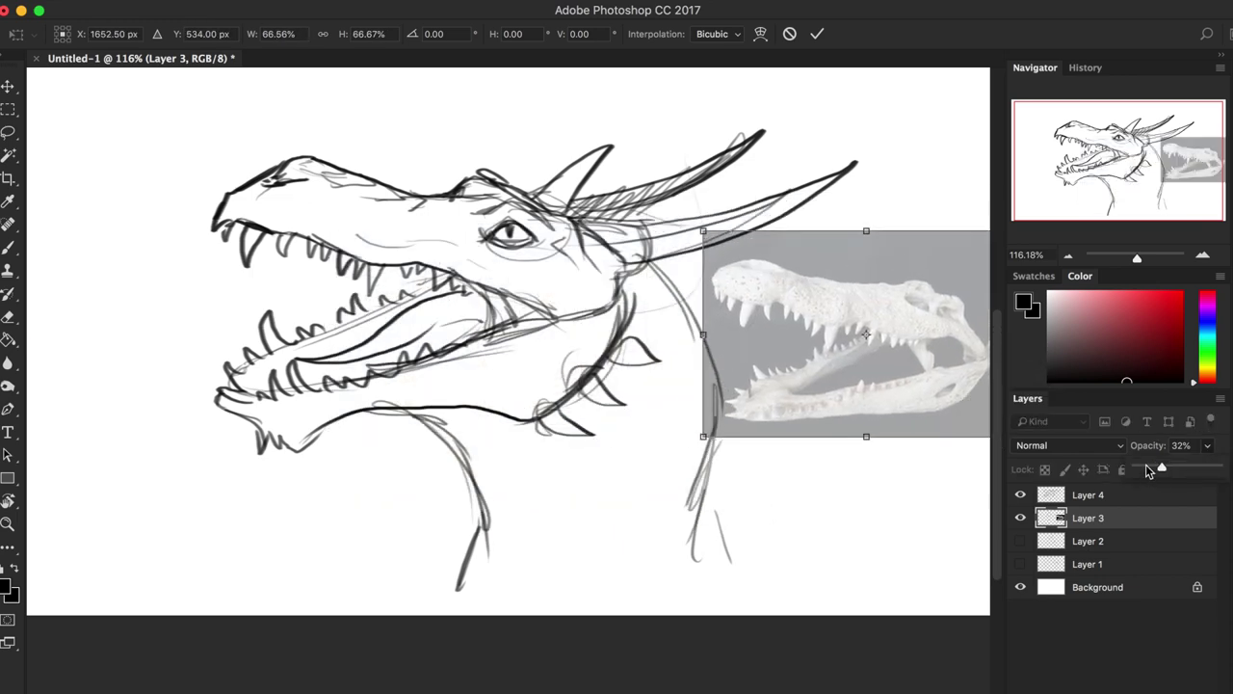
pyautogui.moveTo(1155, 467); pyautogui.dragTo(1202, 470)
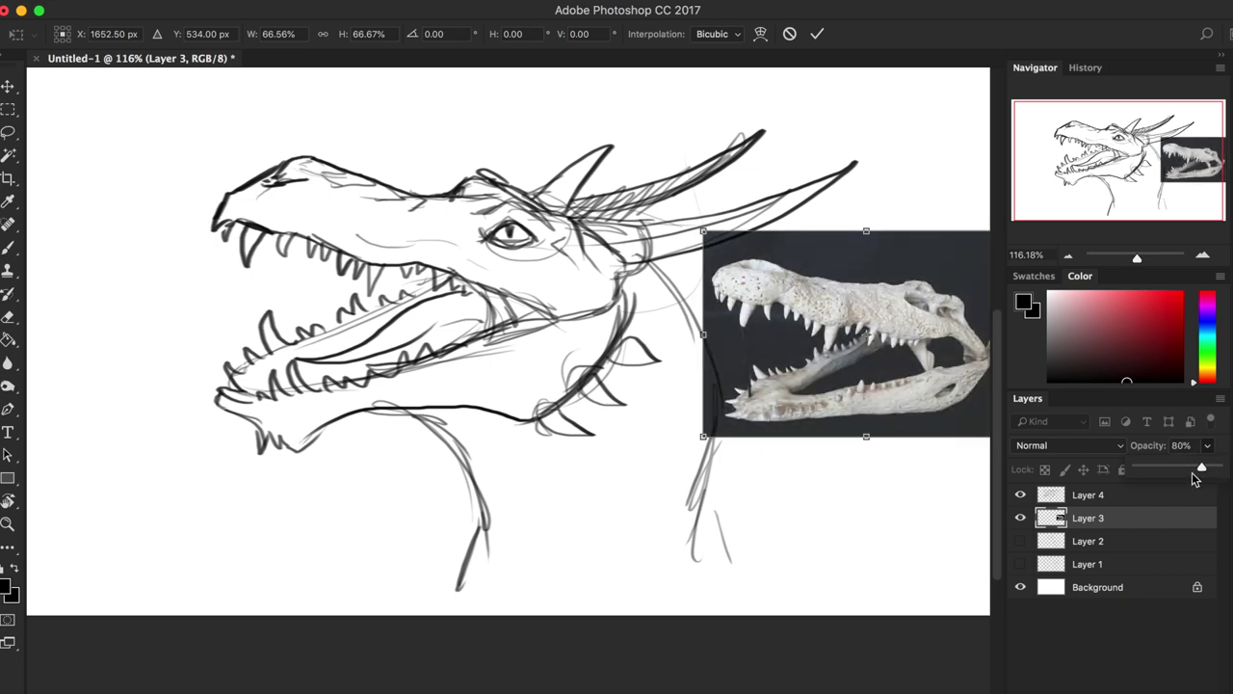
pyautogui.click(817, 37)
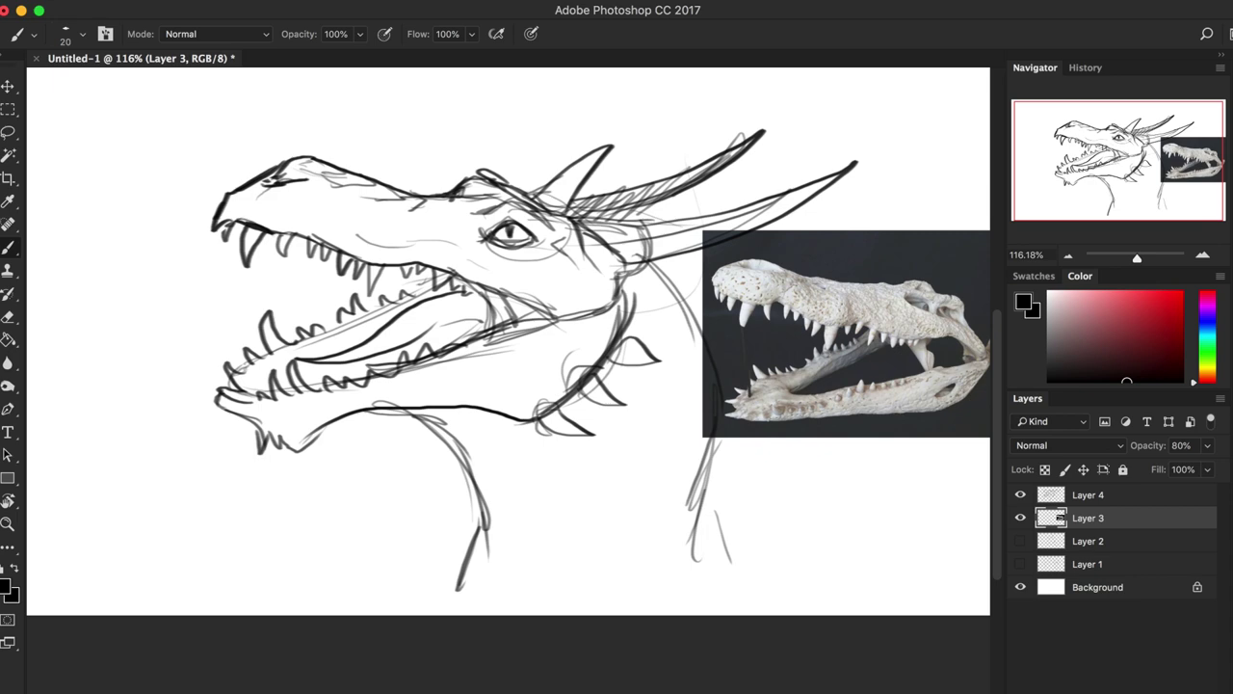
pyautogui.press('z')
pyautogui.scroll(-3, 730, 405)
# Zoom out to about 98% so the dragon sketch and skull photo both fit in view.
pyautogui.scroll(1, 730, 404)
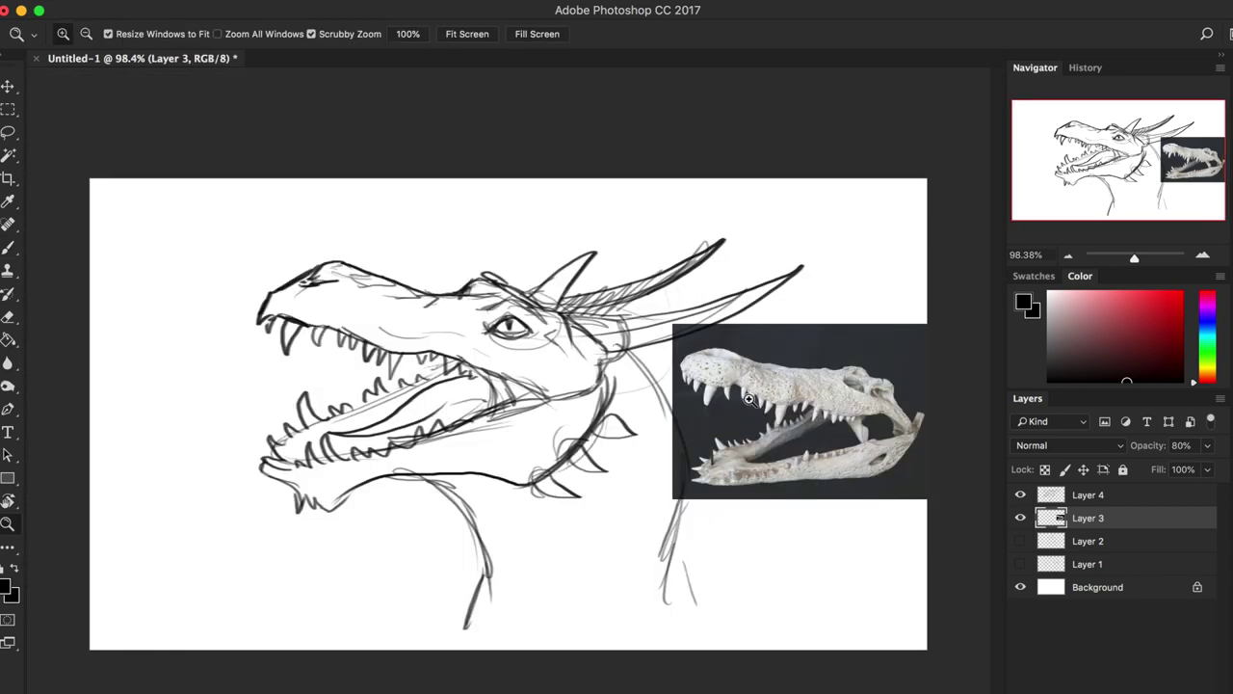